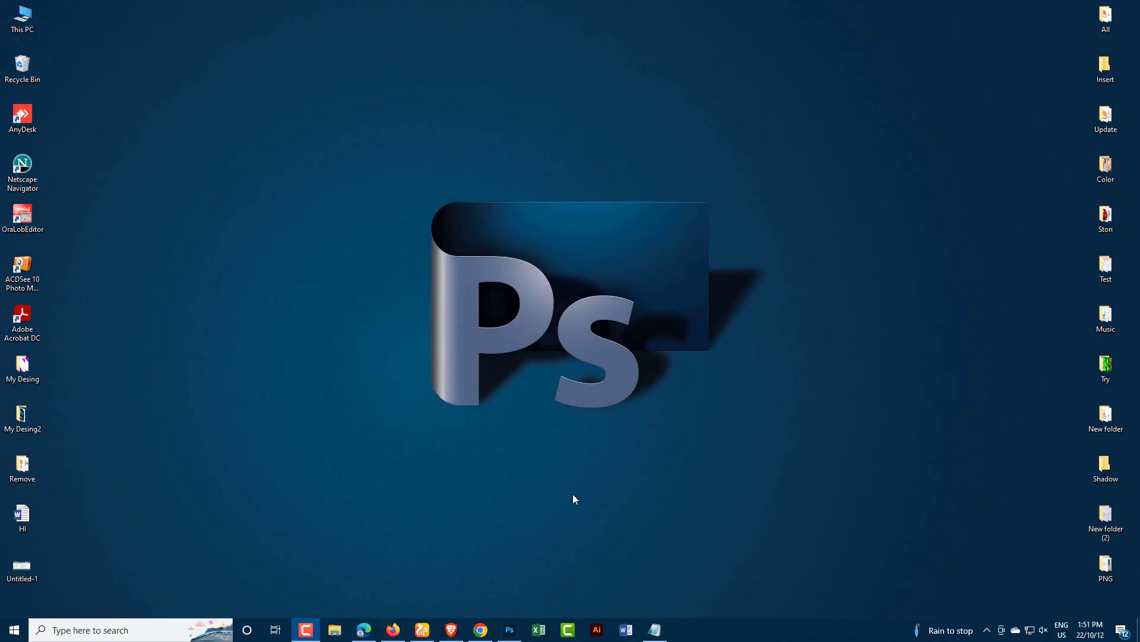
Restore the Photoshop window showing the 4496 × 3000 px document
click(510, 633)
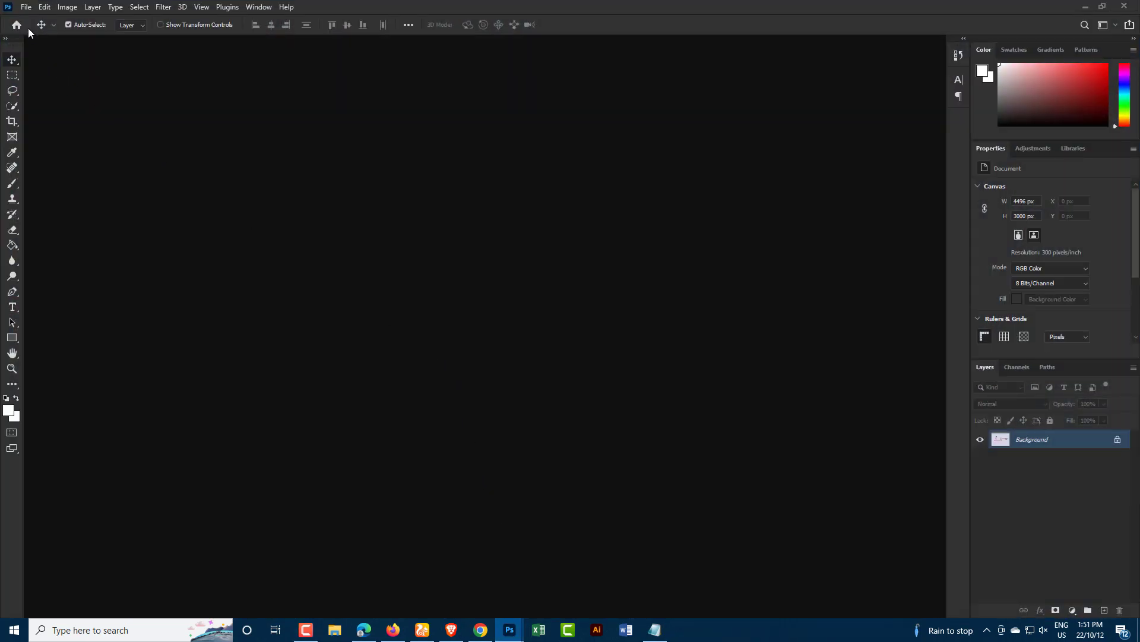
Create a white 1280 × 720 px, 300 ppi document, docked as a tab and viewed at 50%
click(26, 7)
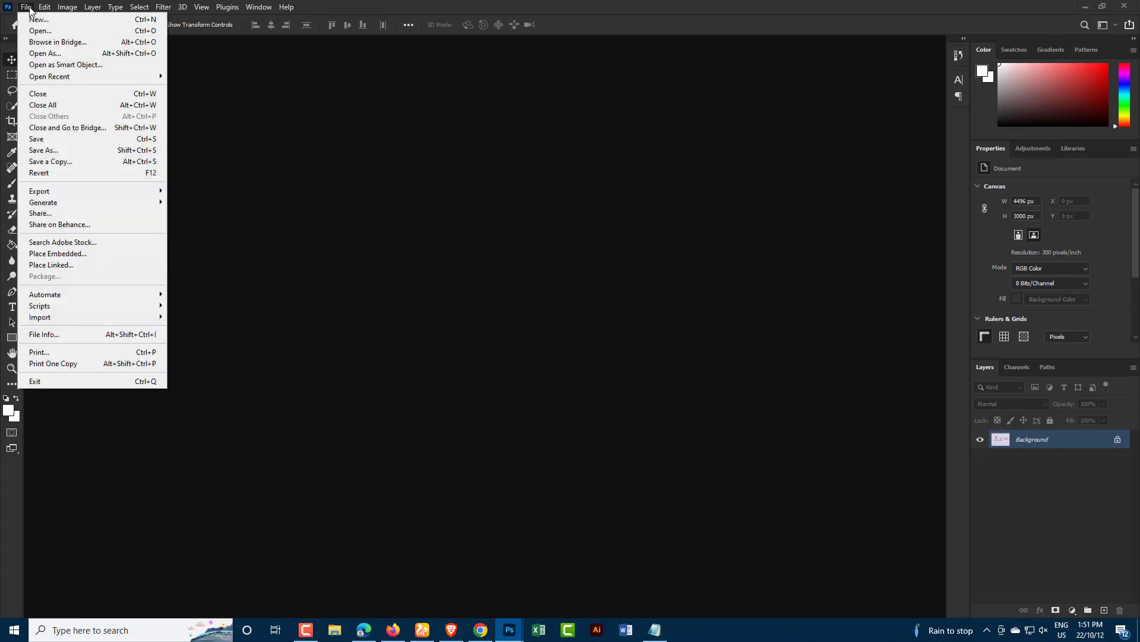
click(86, 21)
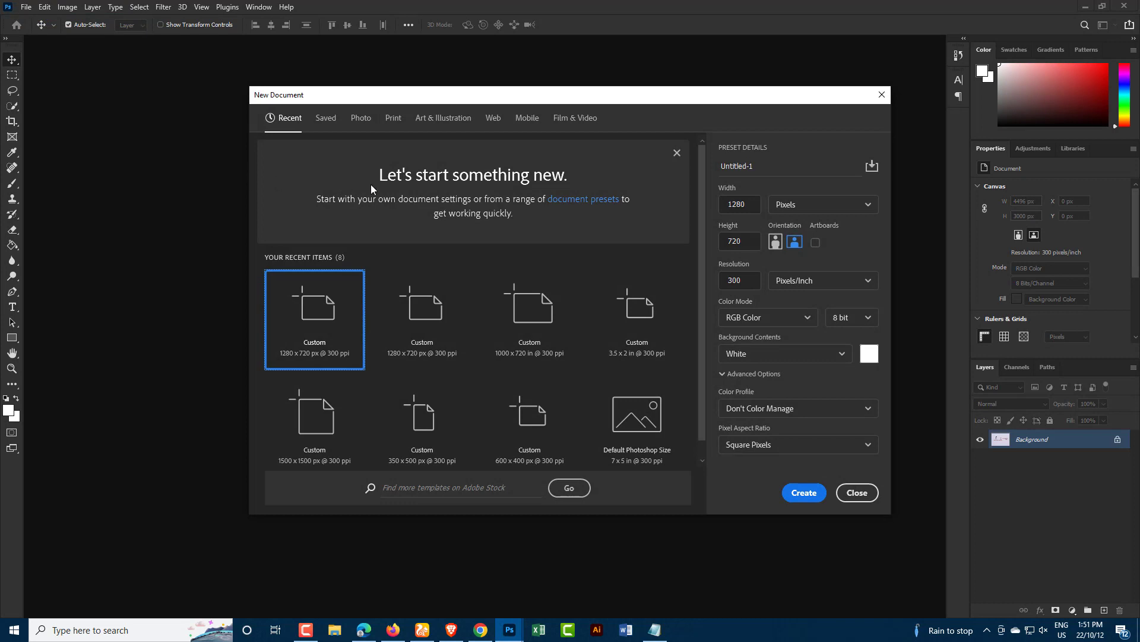
click(802, 495)
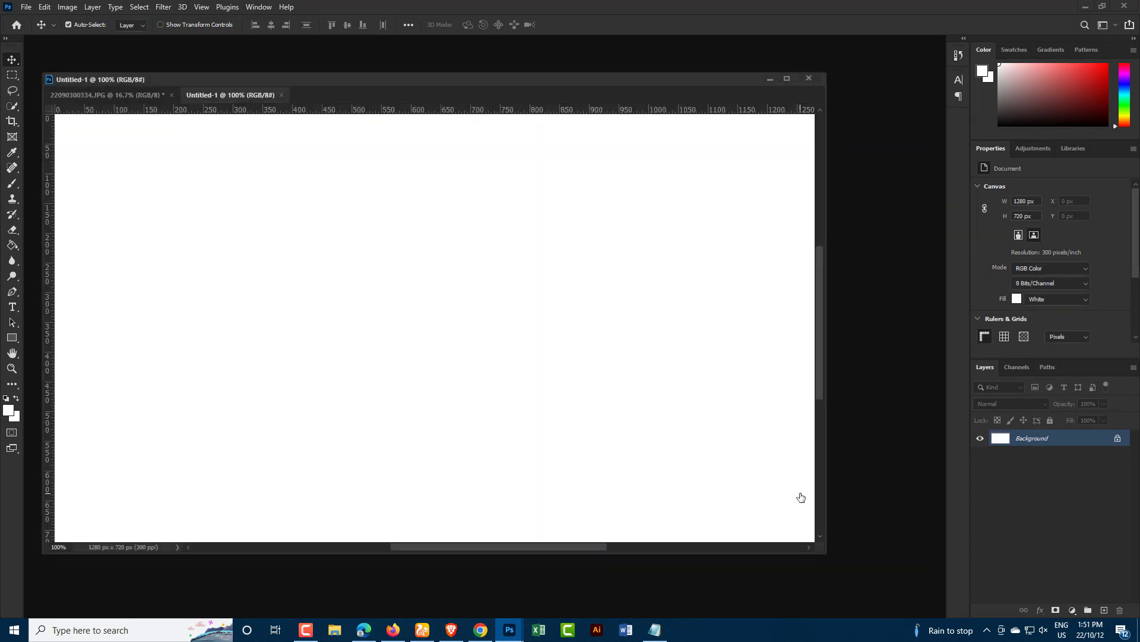
drag(446, 84, 523, 44)
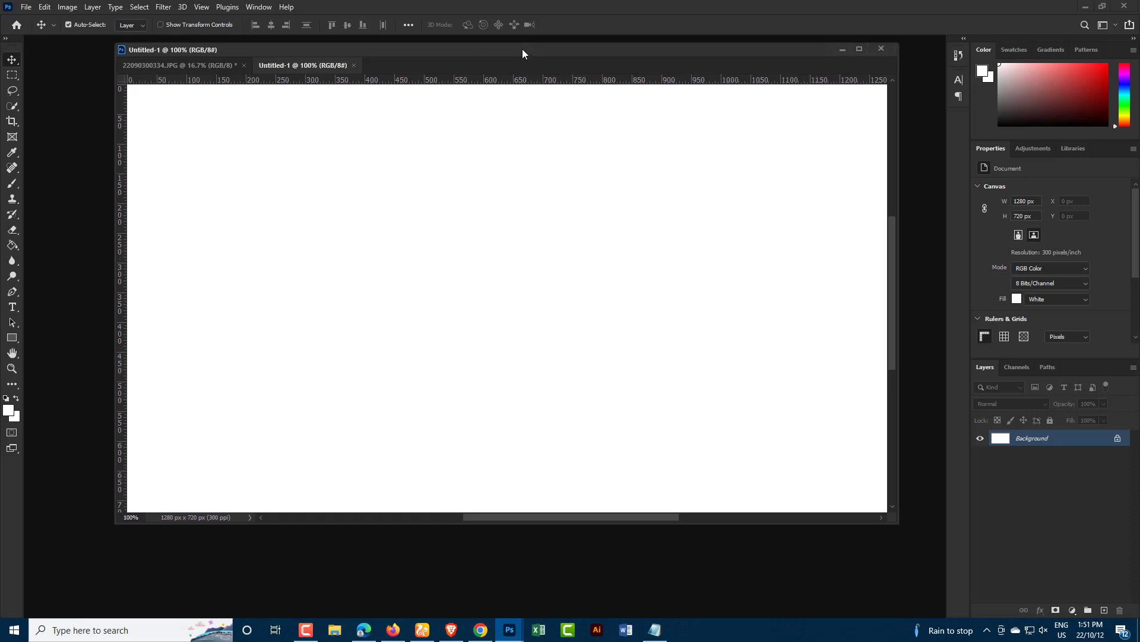
key(ctrl+minus)
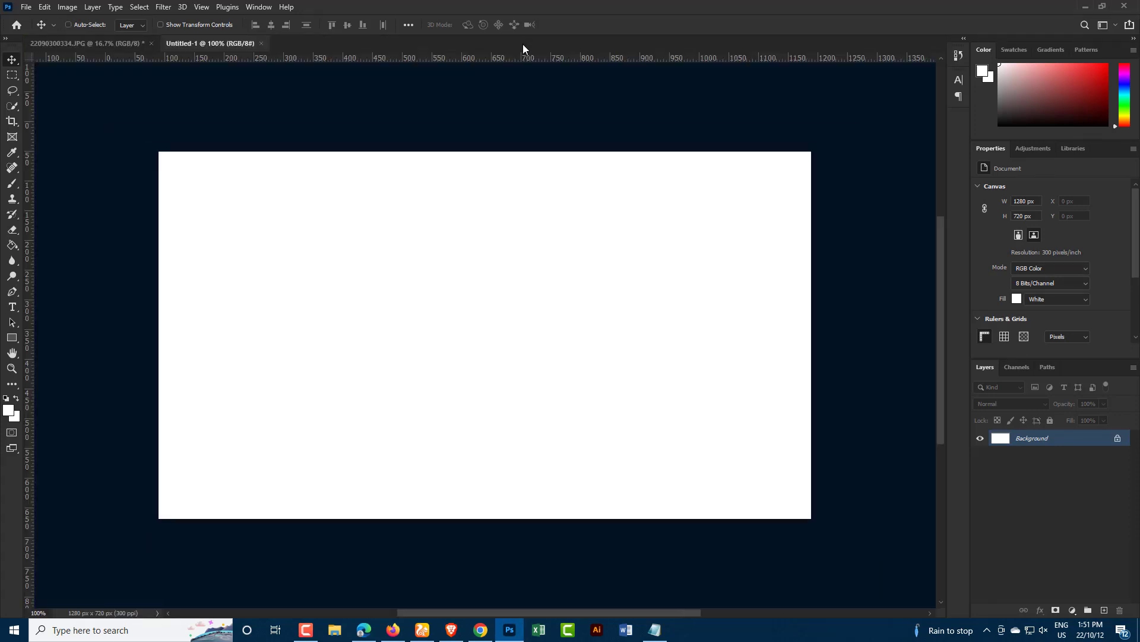
key(ctrl+minus)
key(ctrl+minus)
key(ctrl+plus)
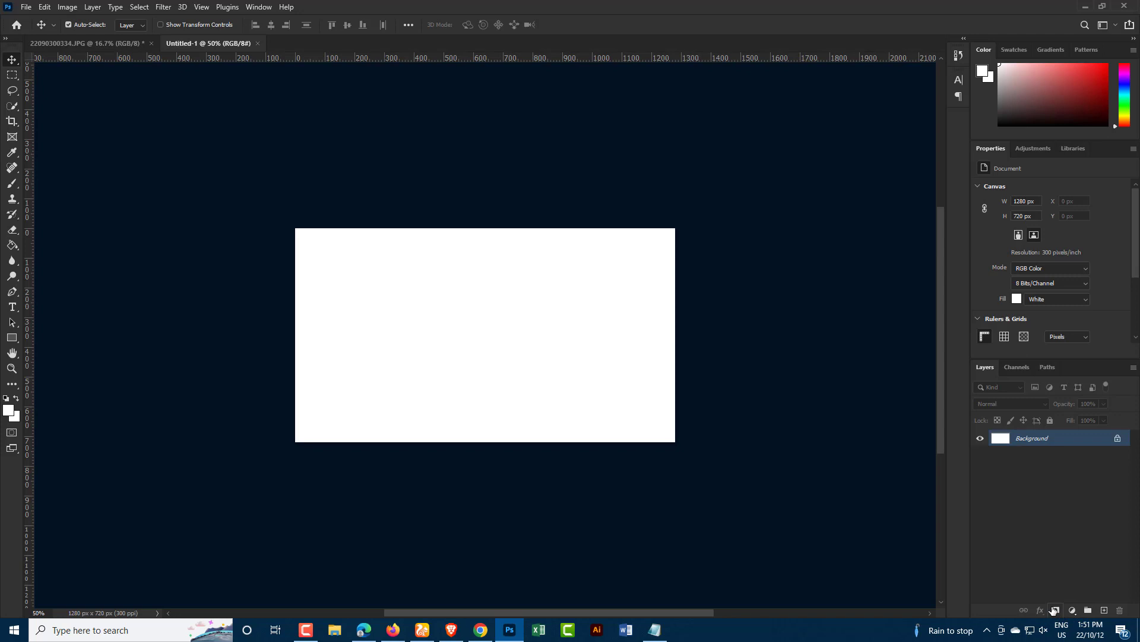
Add a Solid Color fill layer in dark teal #044659
click(1072, 610)
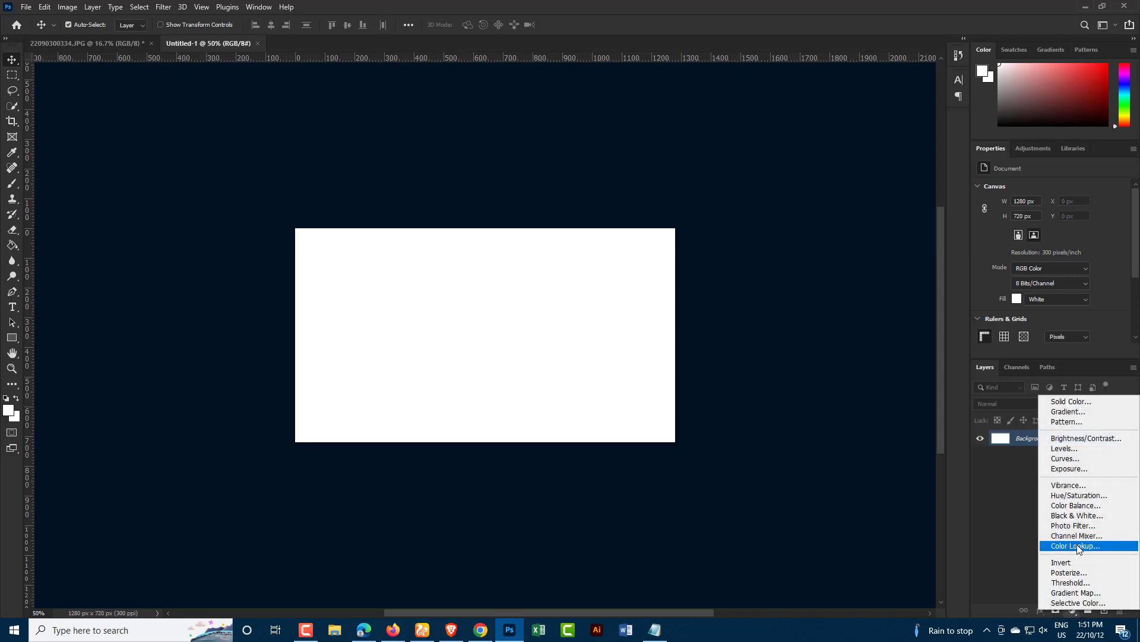
click(1071, 402)
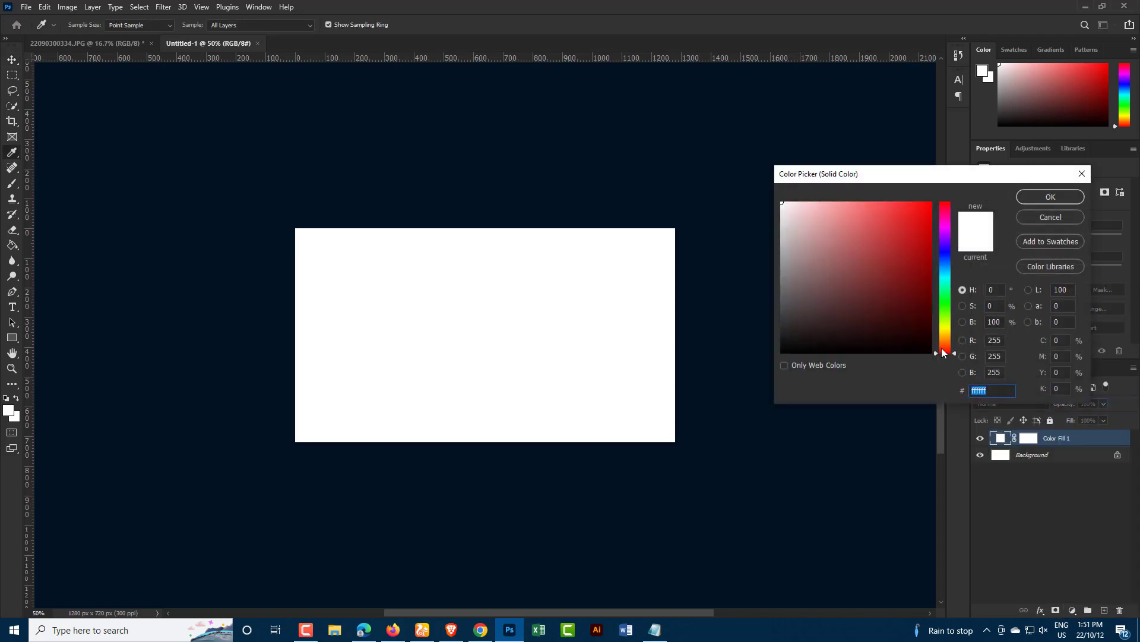
mouse_move(937, 297)
mouse_down()
mouse_move(943, 272)
mouse_move(925, 301)
mouse_up()
click(926, 295)
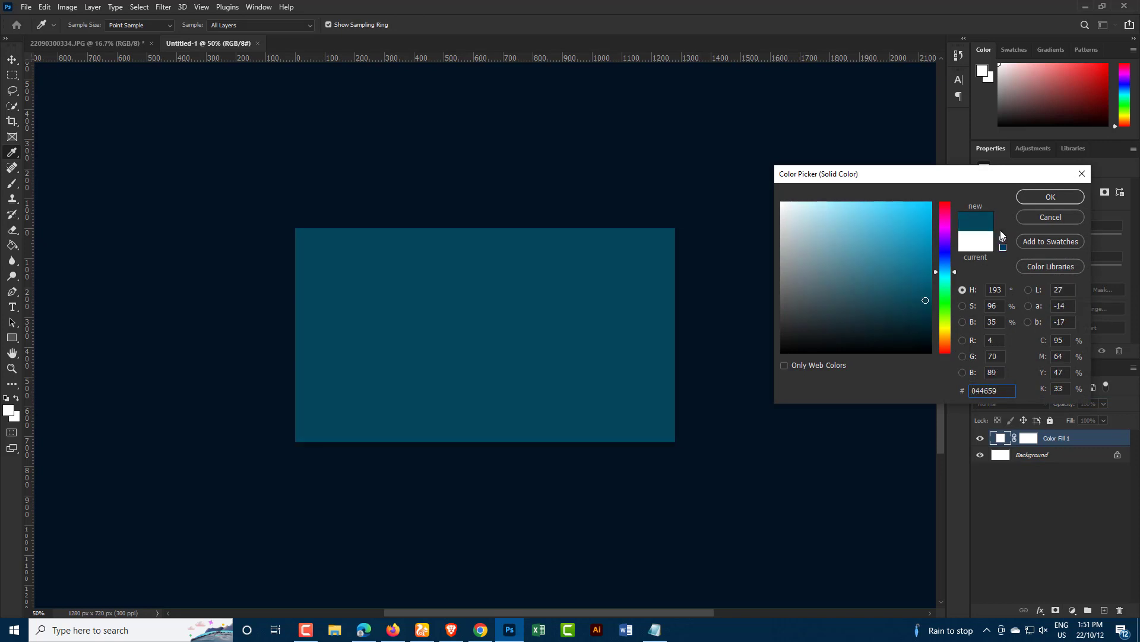
click(1061, 195)
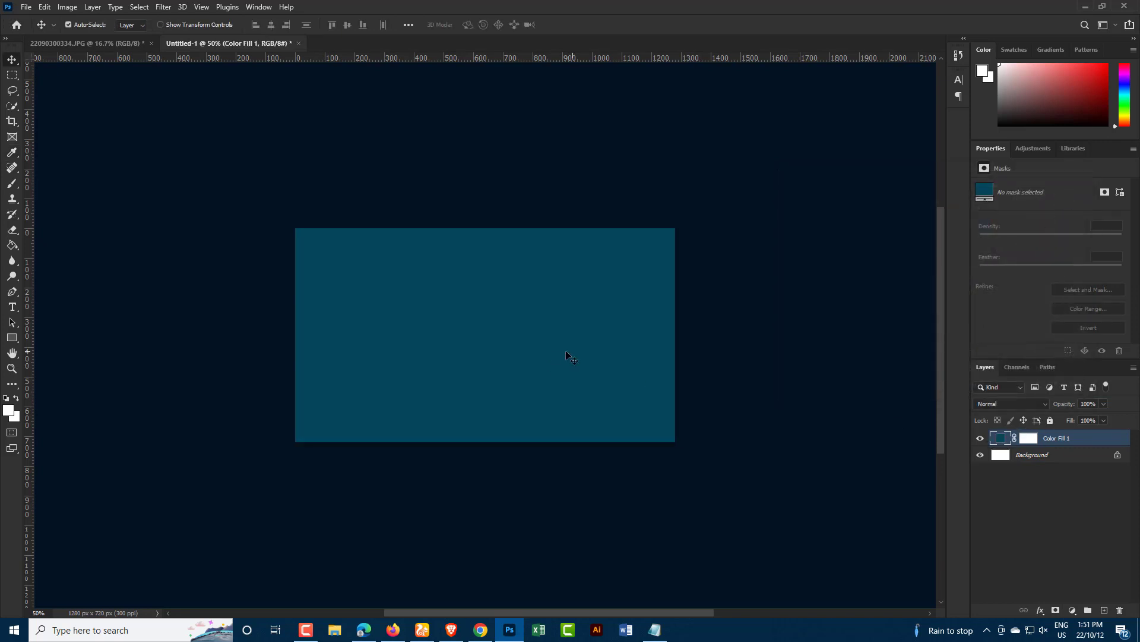
Set the foreground colour to black
click(9, 411)
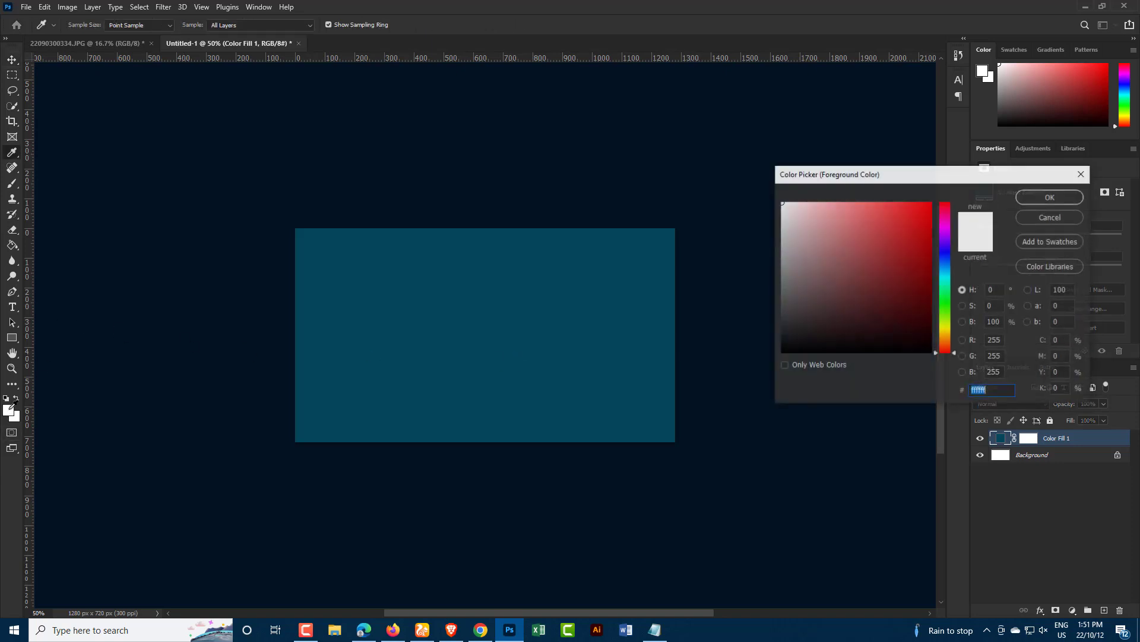
drag(791, 348, 782, 353)
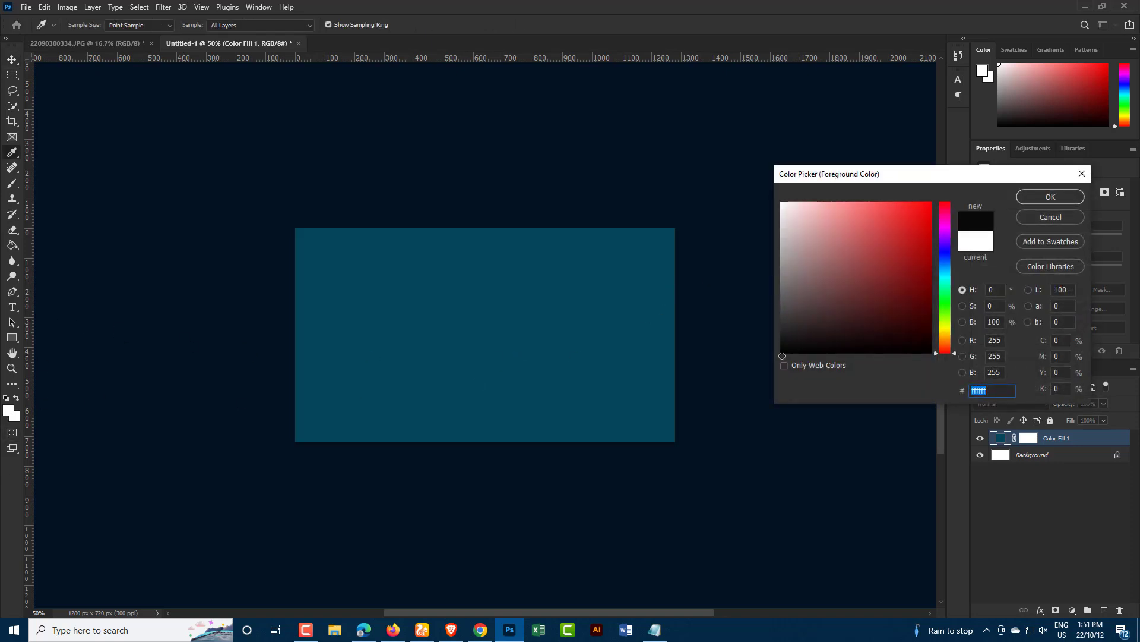
click(1047, 196)
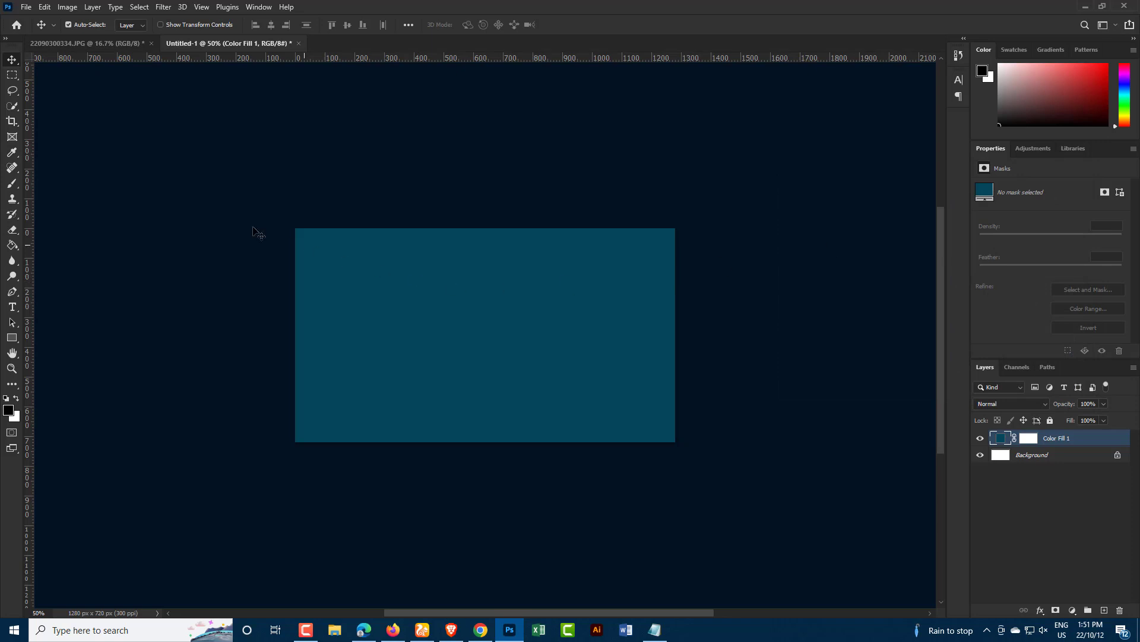
click(26, 7)
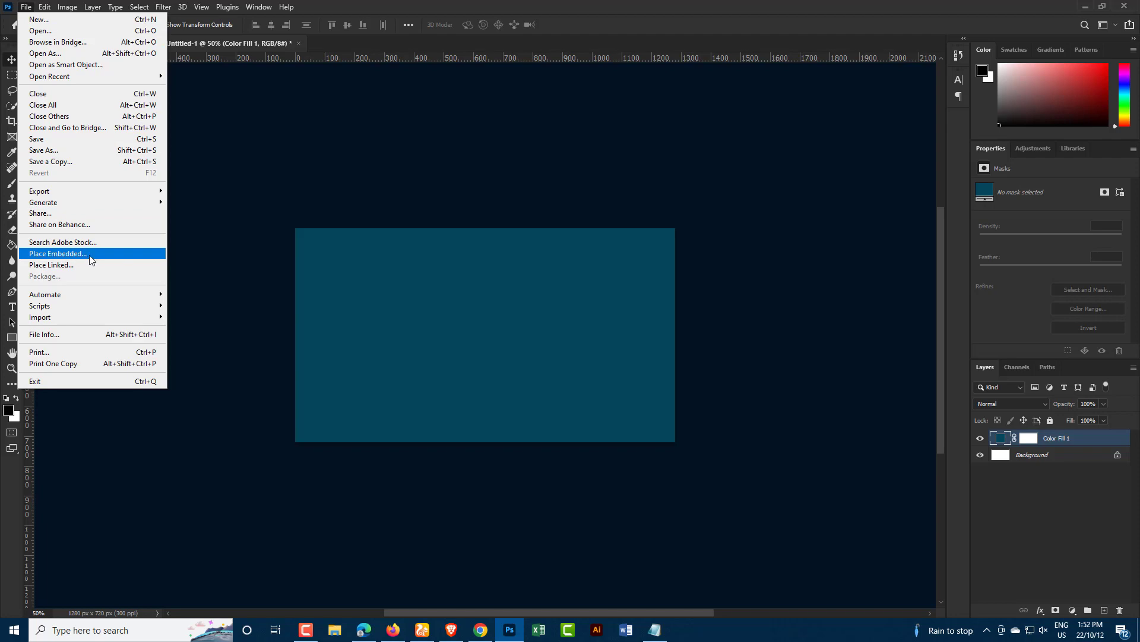
click(90, 259)
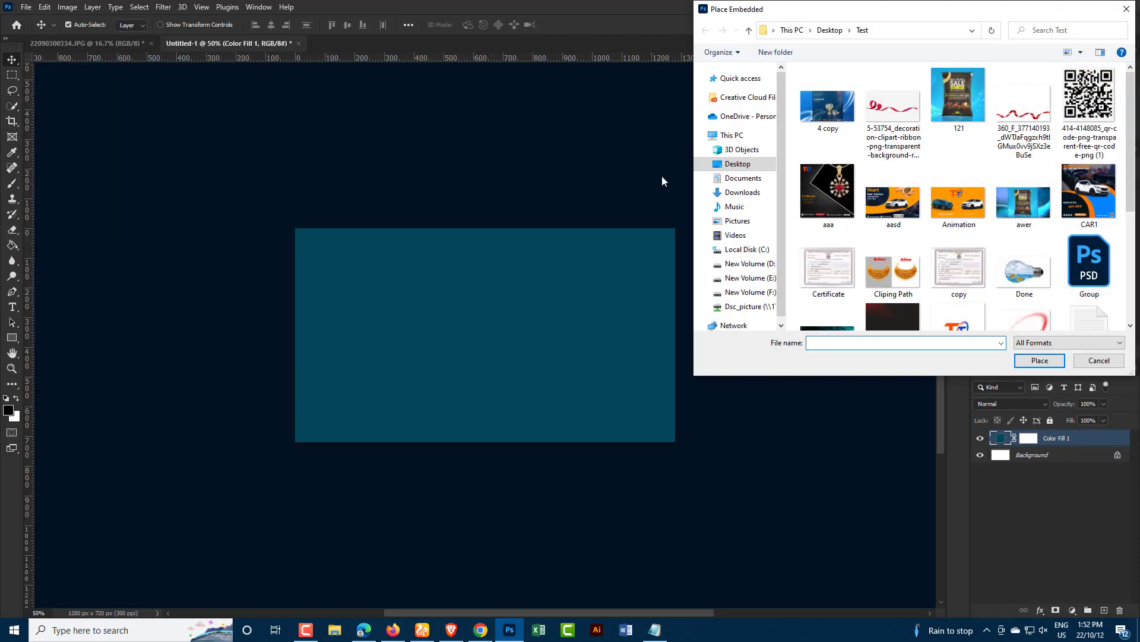
scroll(865, 180, down, 3)
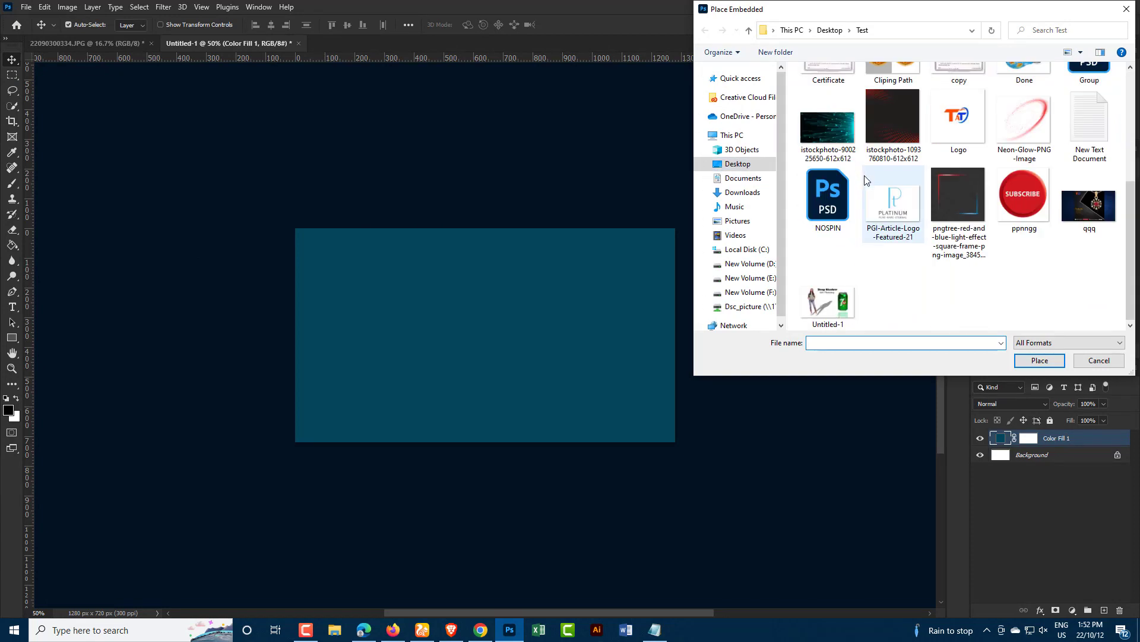
scroll(865, 180, up, 2)
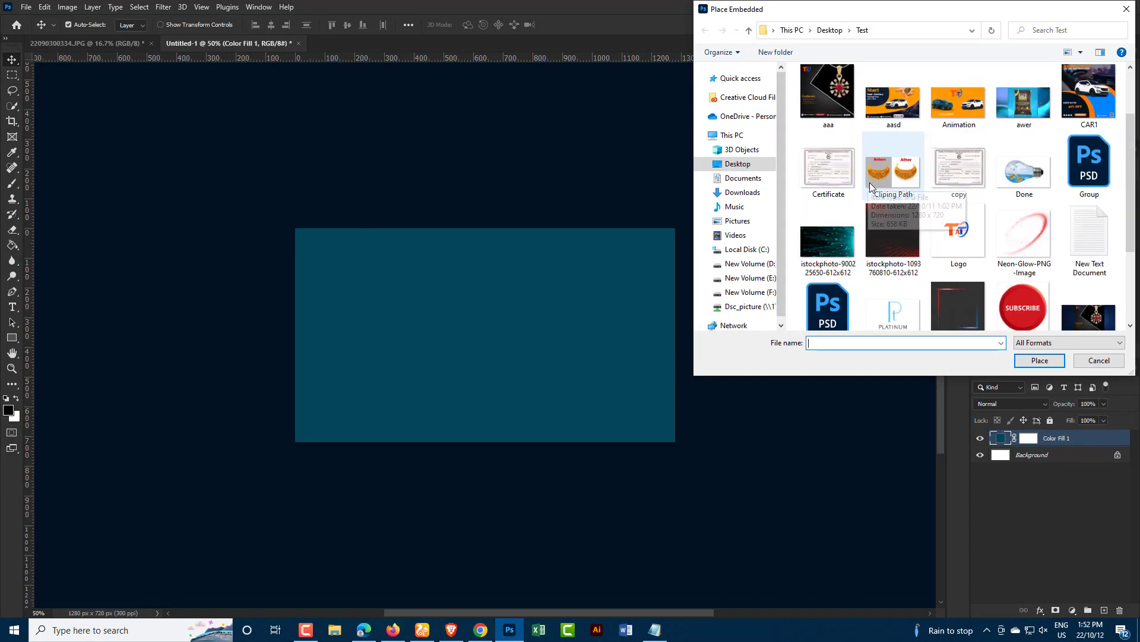
click(897, 229)
click(1040, 360)
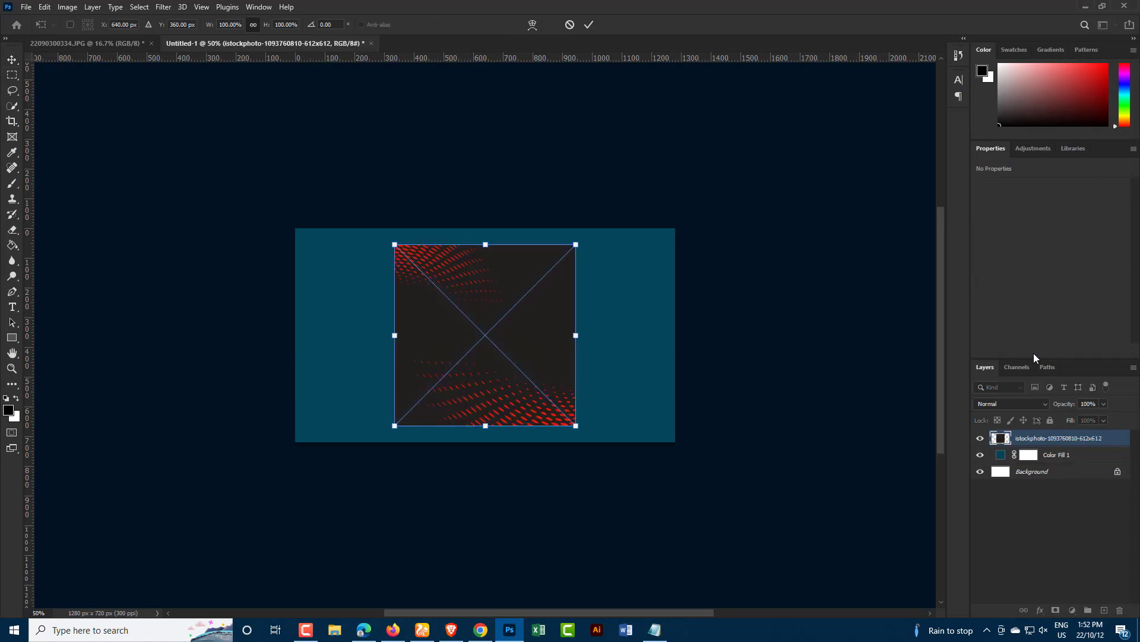
Stretch the placed image to all four canvas edges and commit the transform
drag(485, 242, 485, 226)
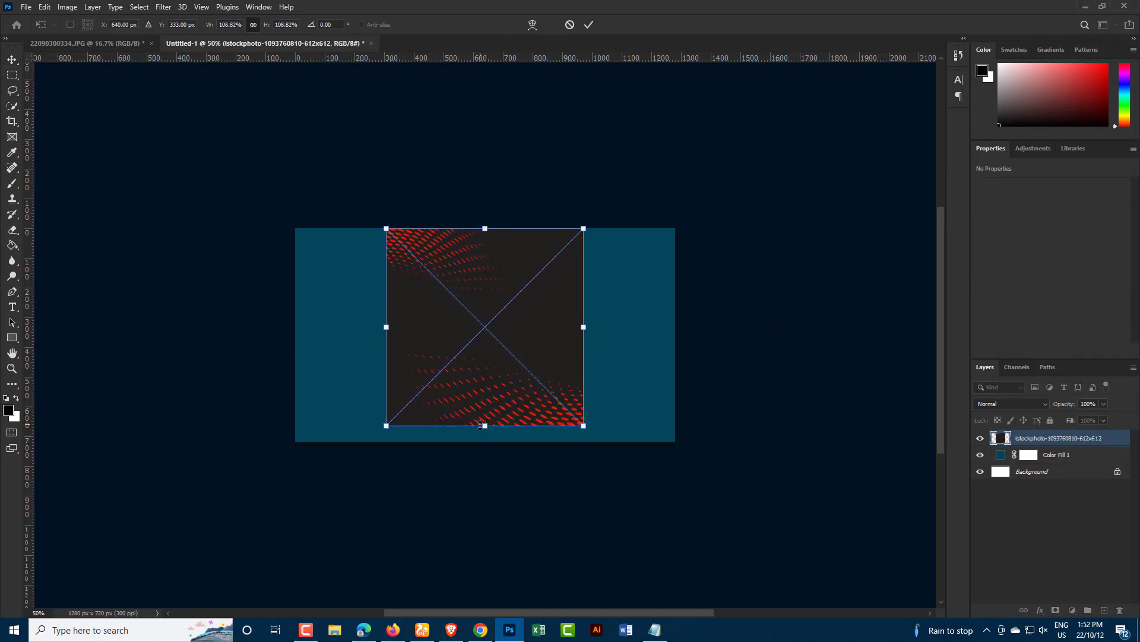
drag(481, 425, 489, 414)
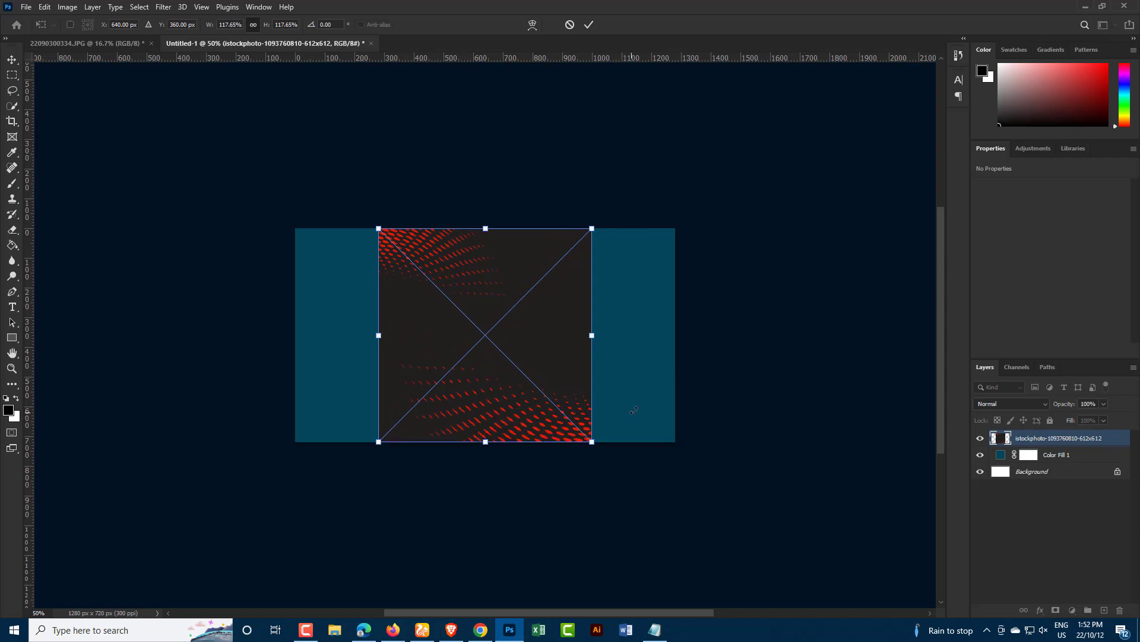
drag(606, 331, 690, 331)
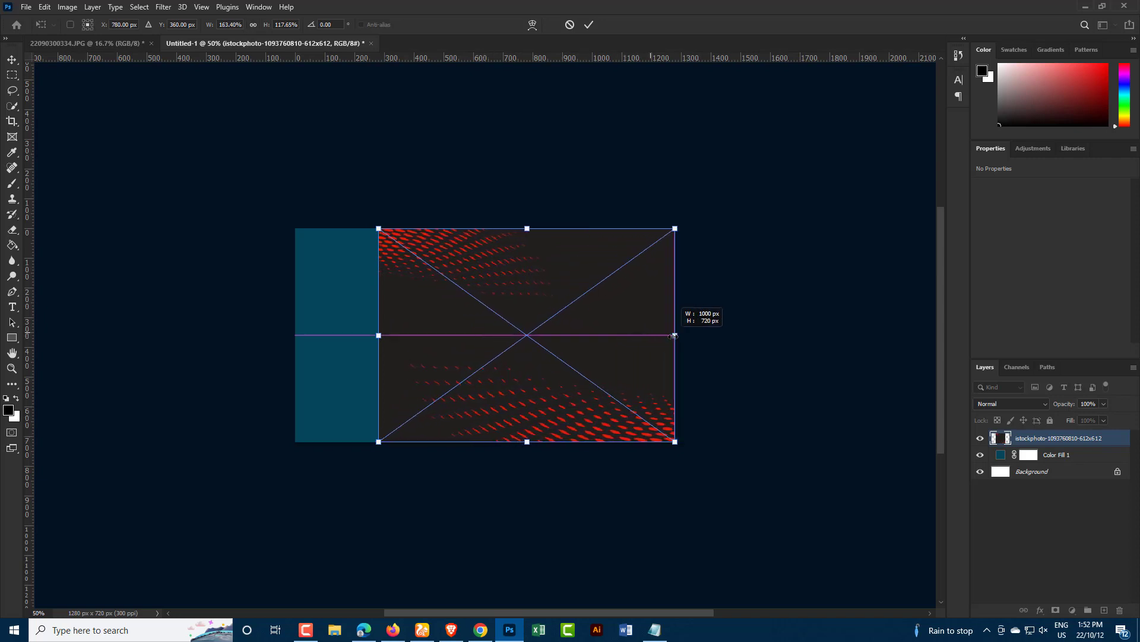
drag(380, 337, 299, 349)
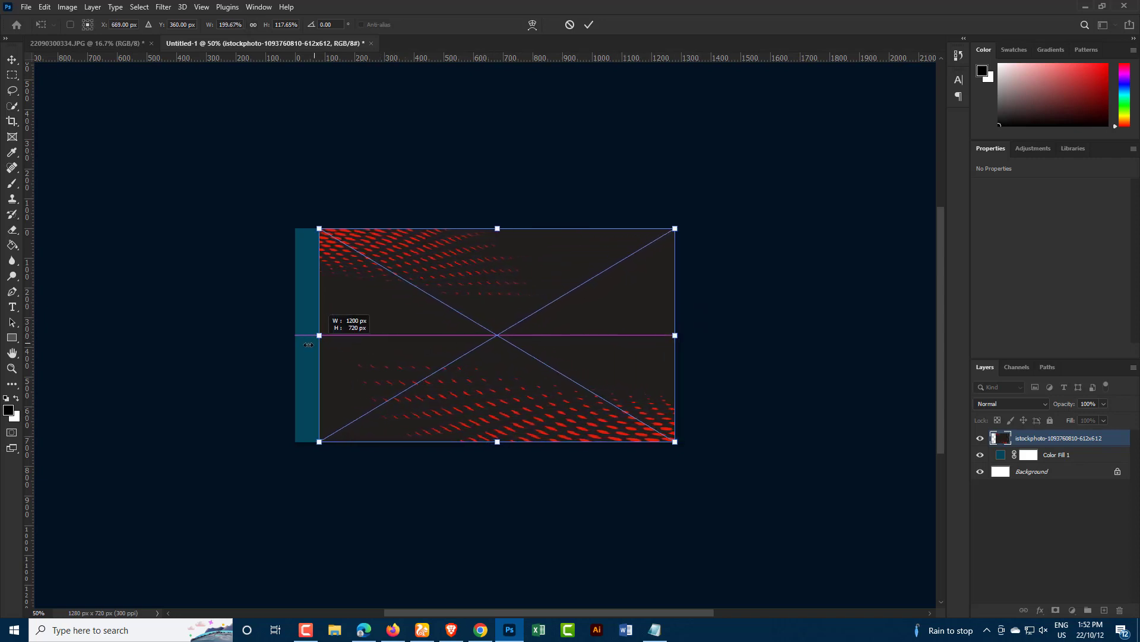
click(11, 59)
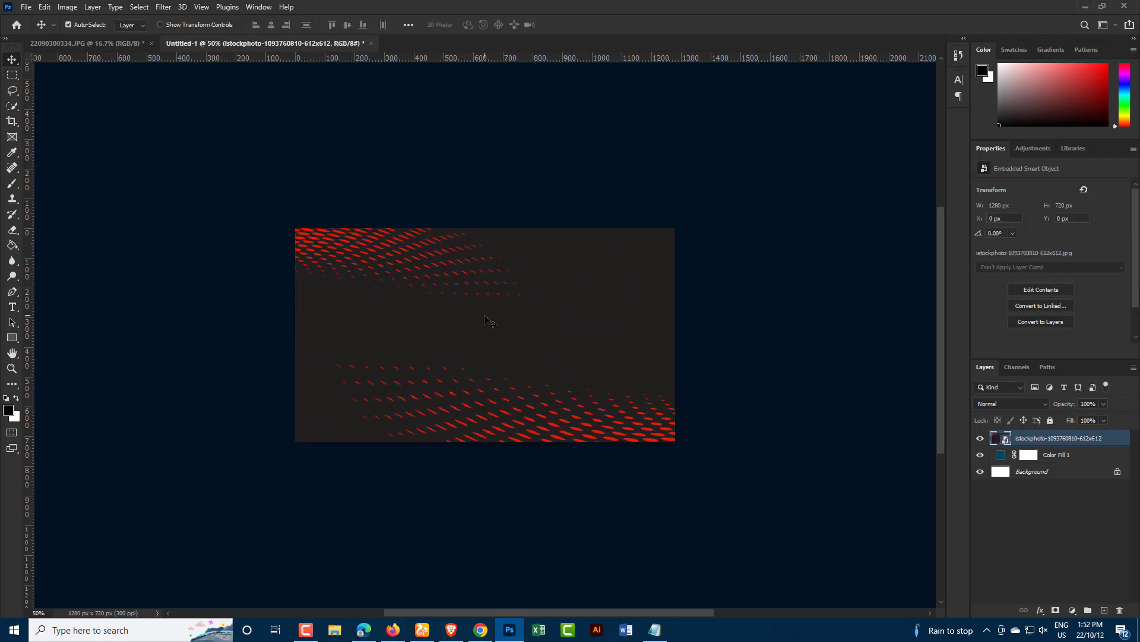
Set the istockphoto layer's blend mode to Linear Light
click(1039, 403)
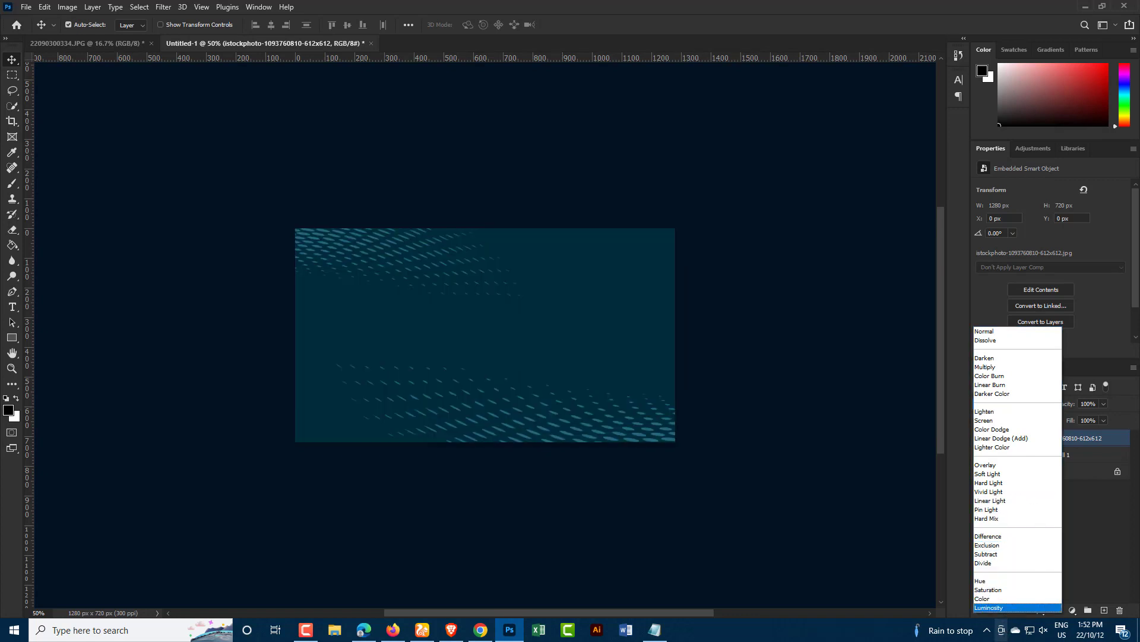
click(990, 502)
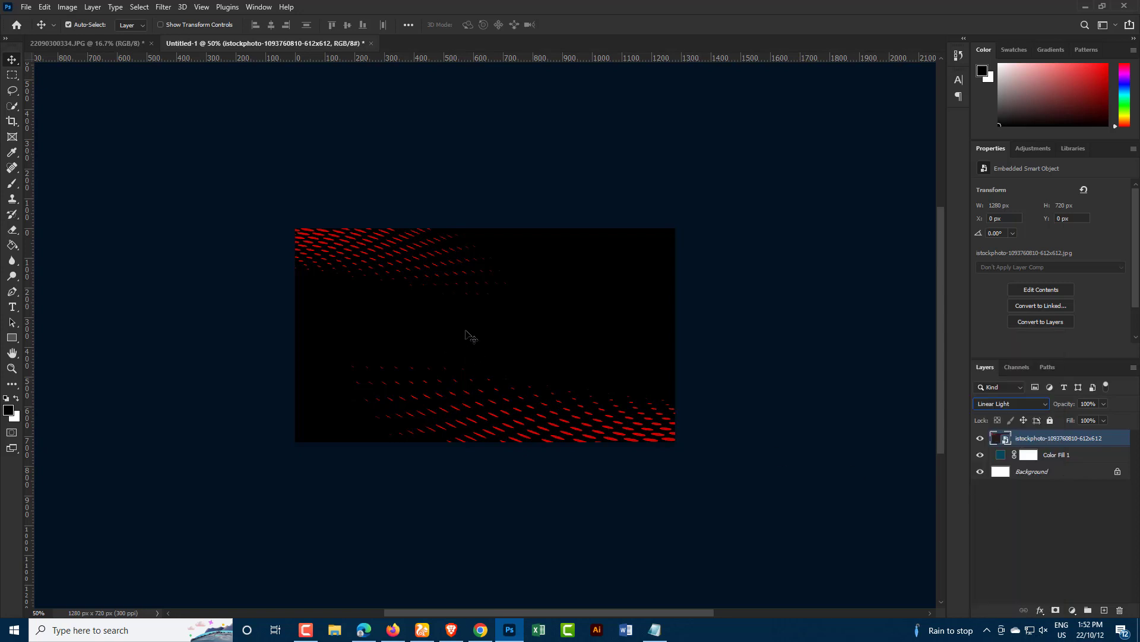
Open the dfgdfgdf.png earrings image from the Desktop Remove folder
click(27, 9)
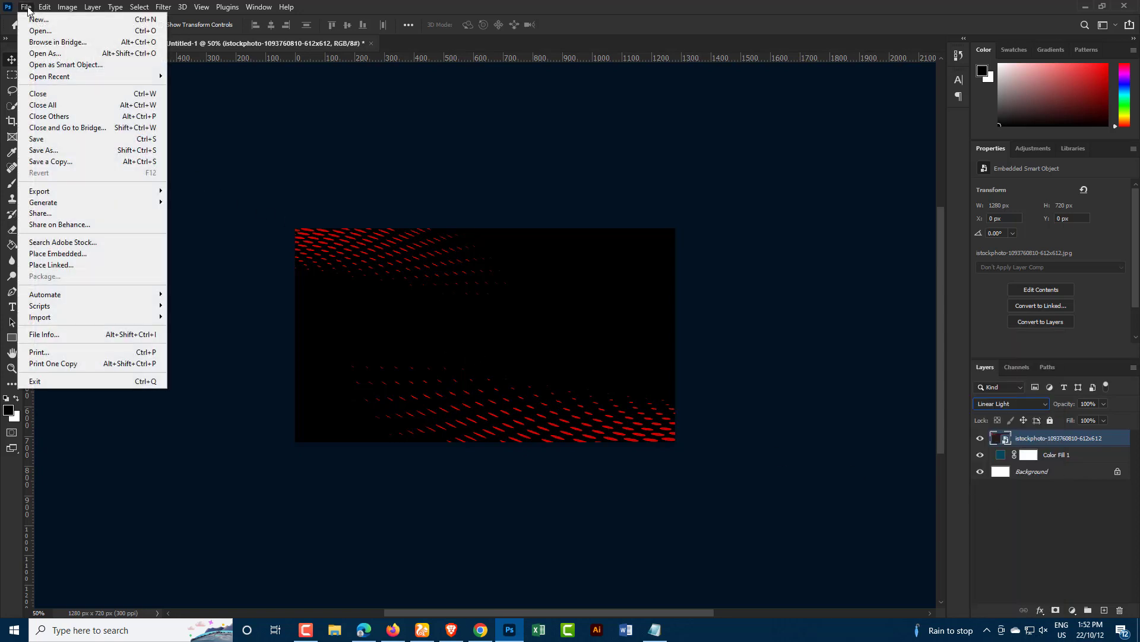
click(68, 31)
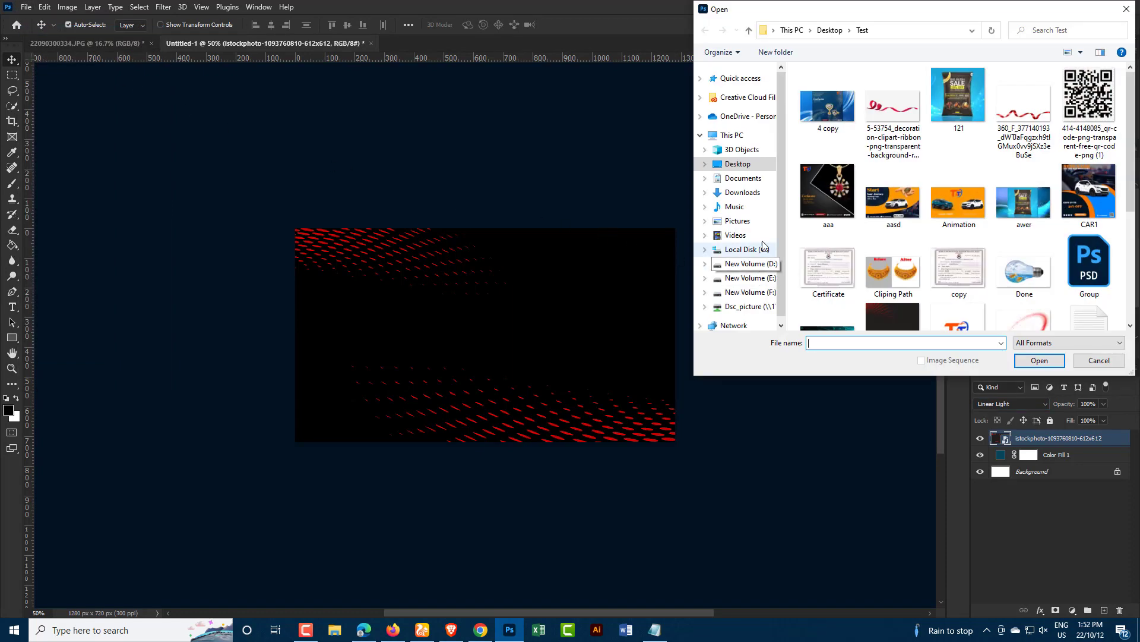
click(748, 31)
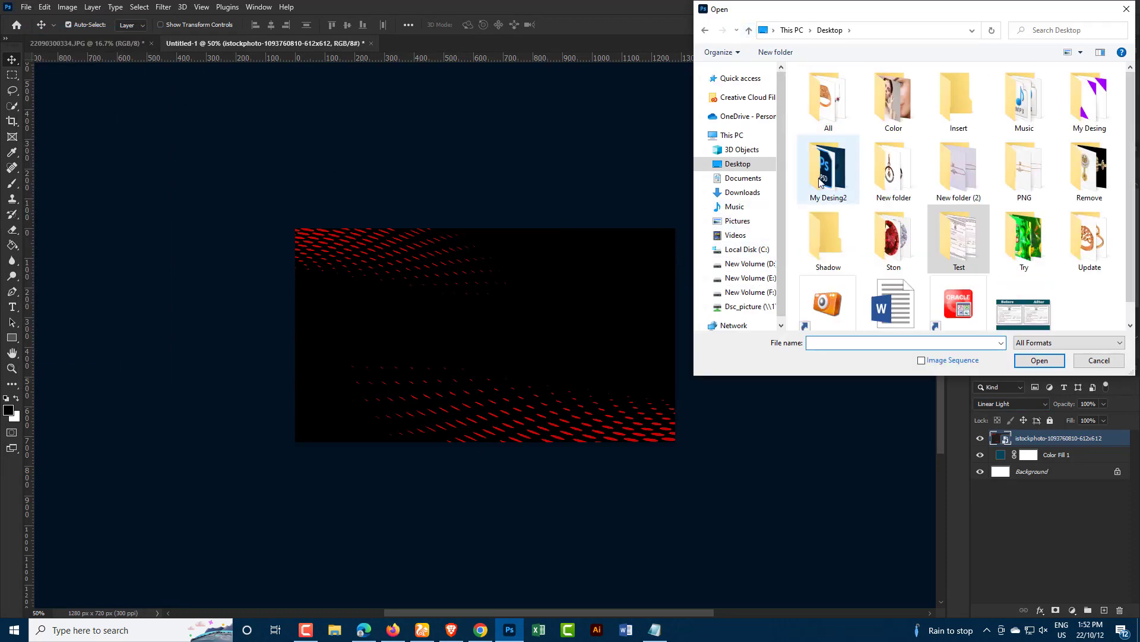
double_click(1088, 178)
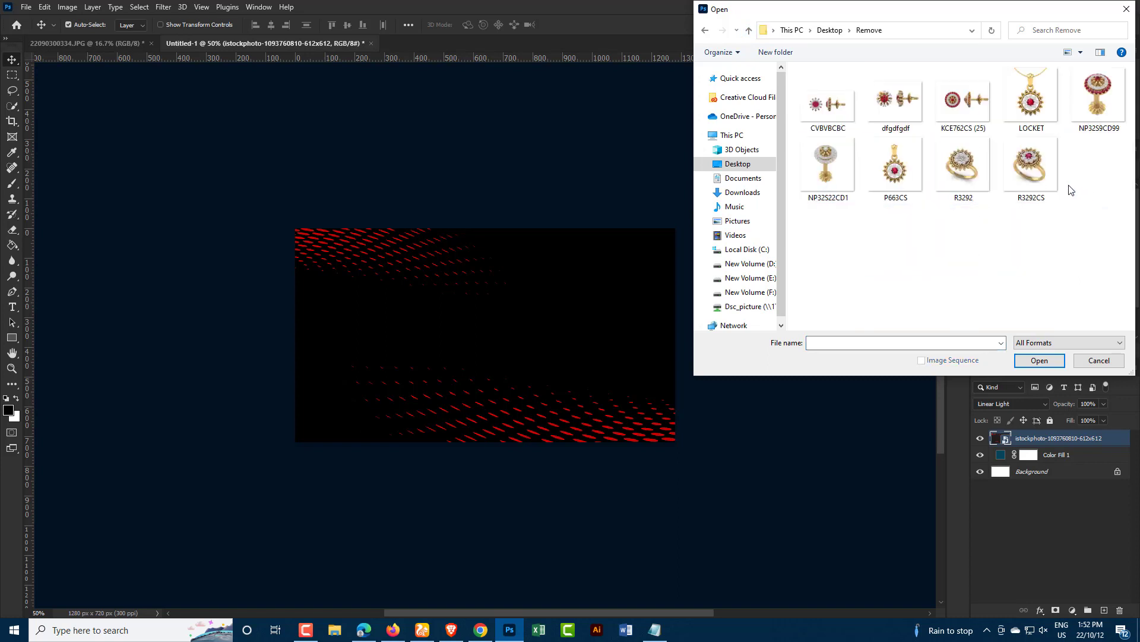
click(896, 121)
click(1032, 361)
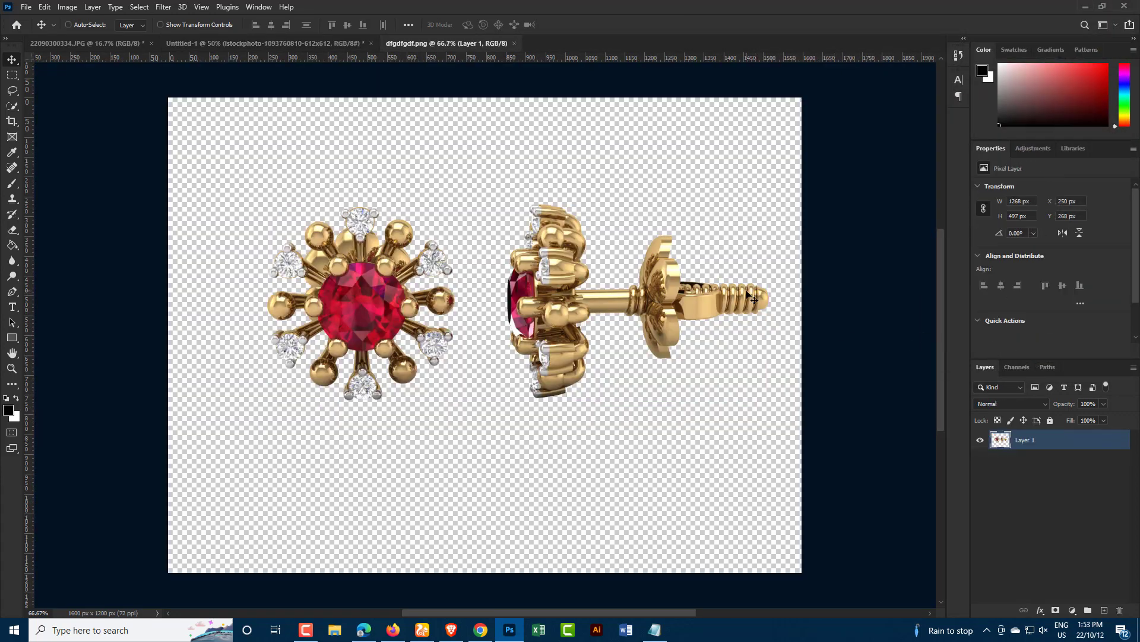
key(ctrl+minus)
key(ctrl+minus)
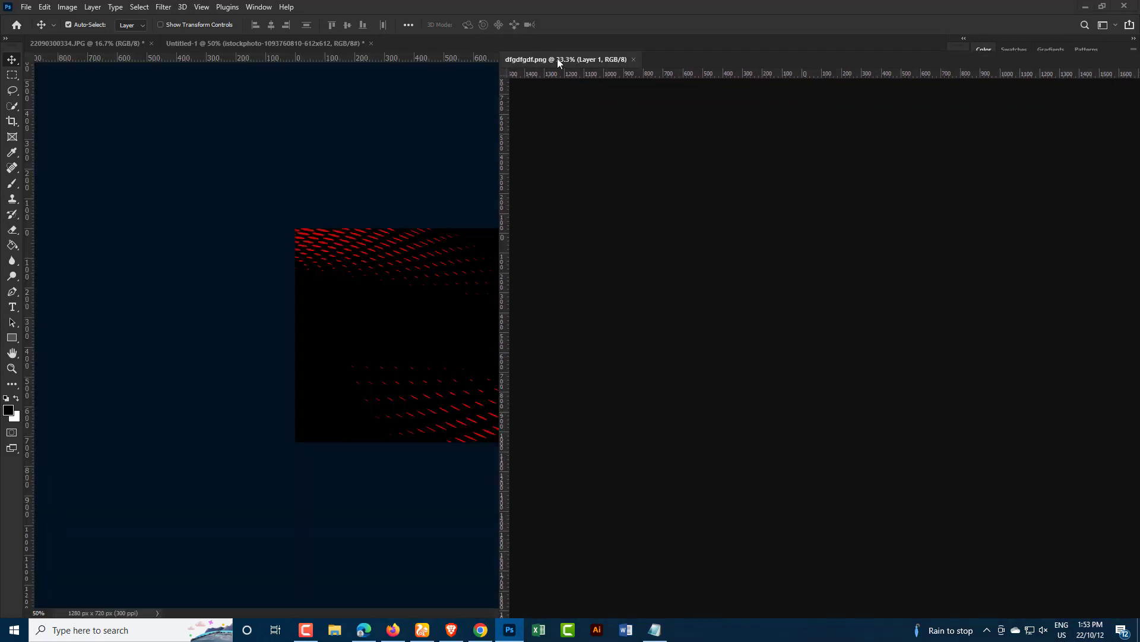
Drag the earrings onto the Untitled-1 banner as Layer 1, then return to the banner
drag(438, 43, 557, 58)
mouse_move(592, 203)
mouse_down()
mouse_move(597, 225)
mouse_move(390, 318)
mouse_up()
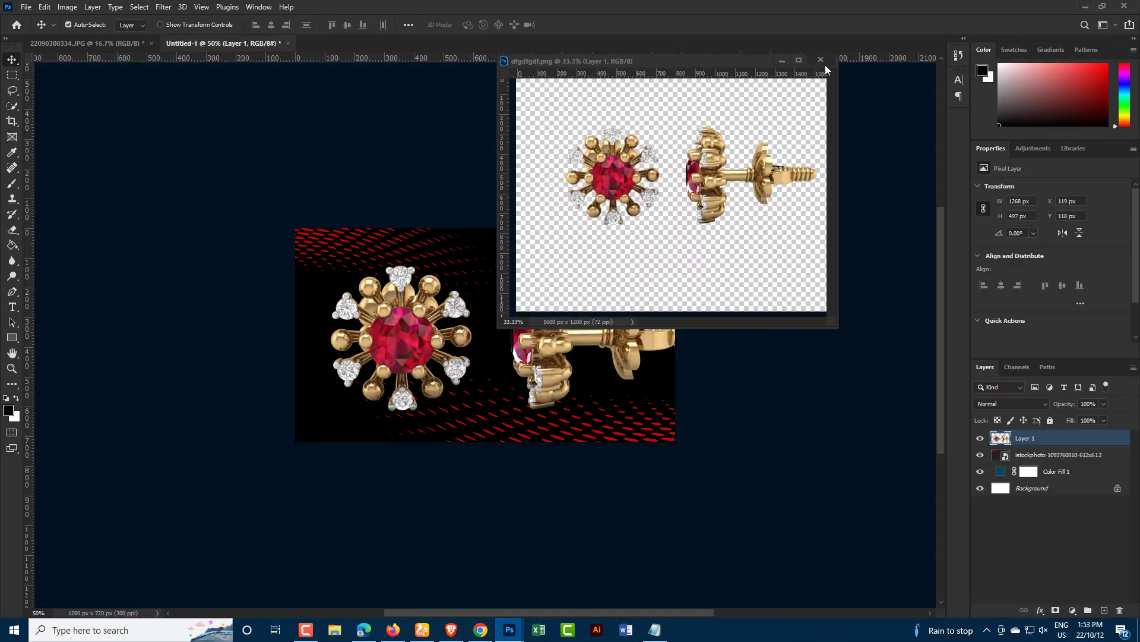
drag(747, 62, 614, 46)
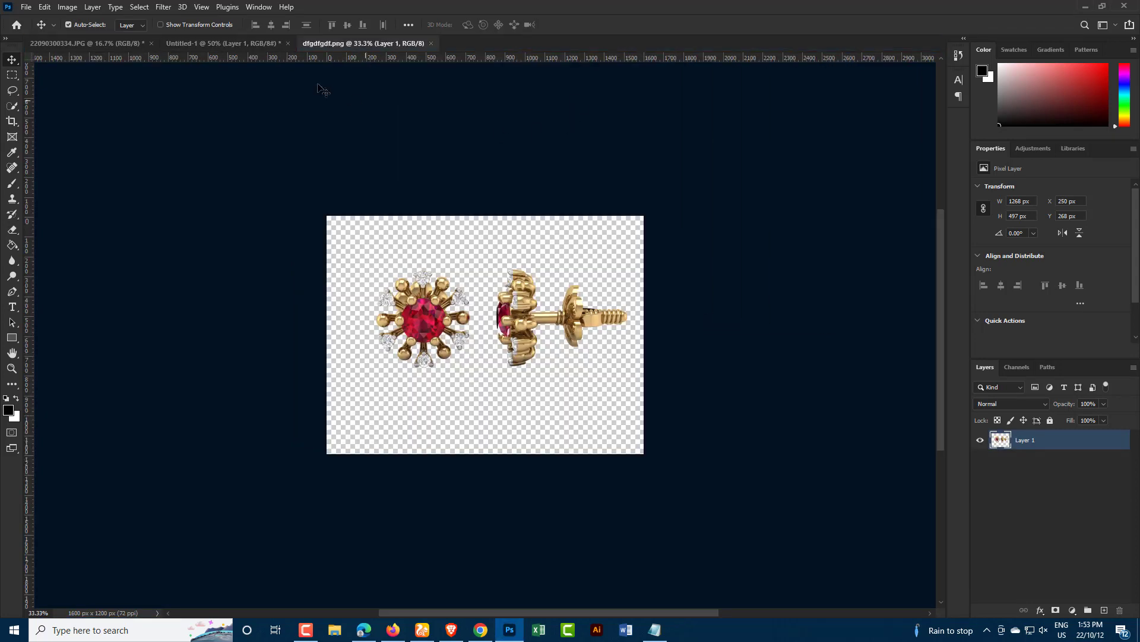
click(223, 46)
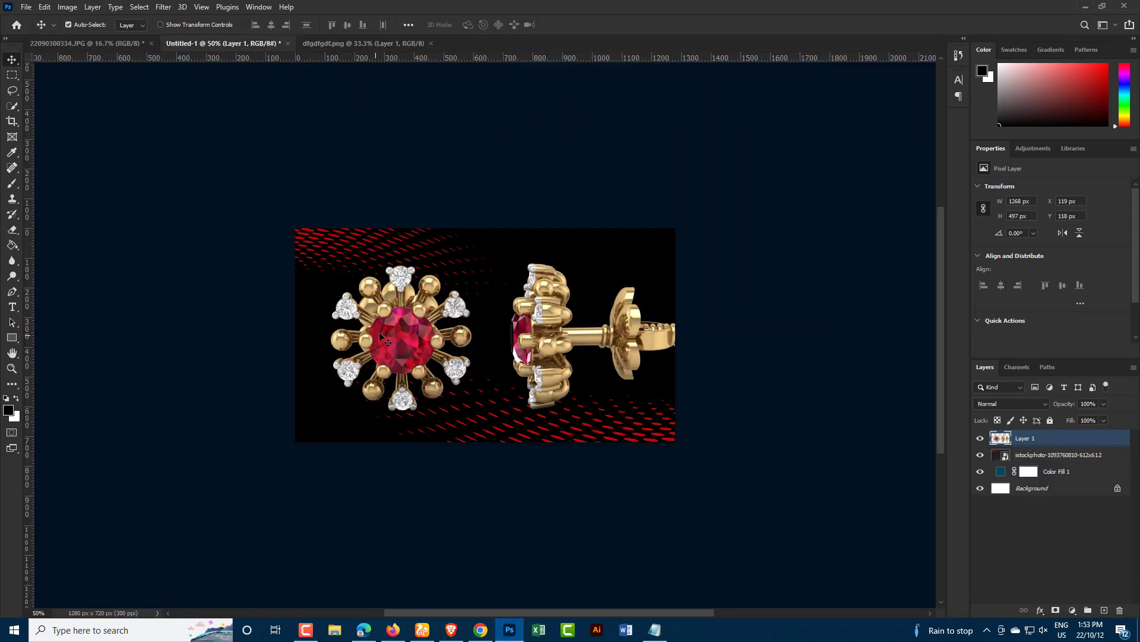
Scale the earrings to about 44%, centre them, and duplicate Layer 1 as Layer 1 copy
key(ctrl)
key(ctrl+t)
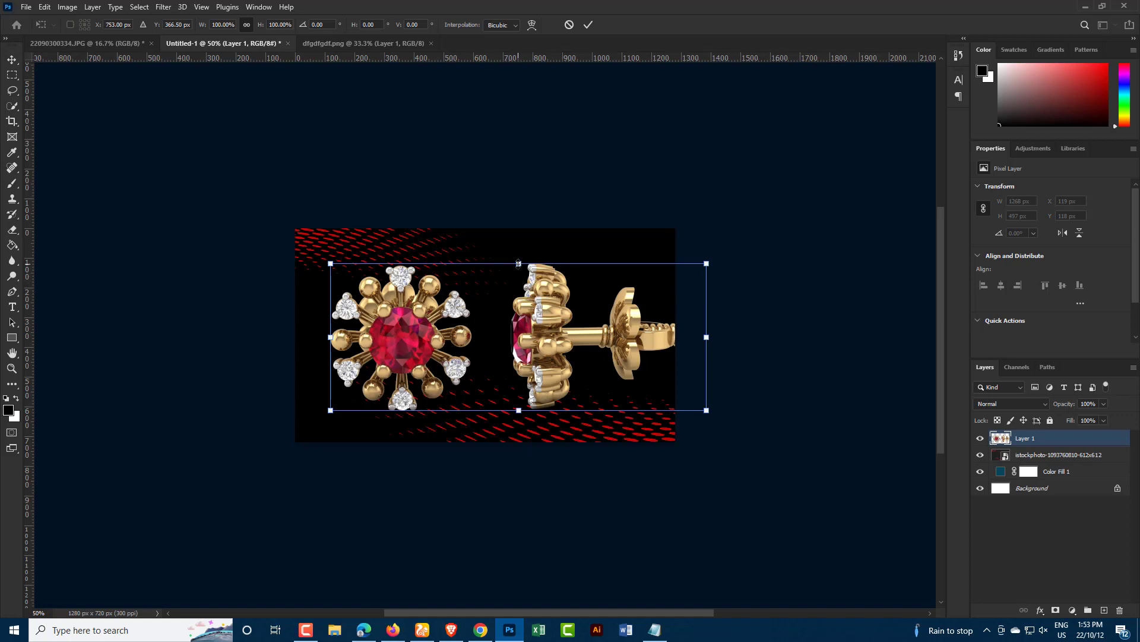
mouse_move(518, 263)
mouse_down()
mouse_move(519, 348)
mouse_move(475, 336)
mouse_move(476, 302)
mouse_up()
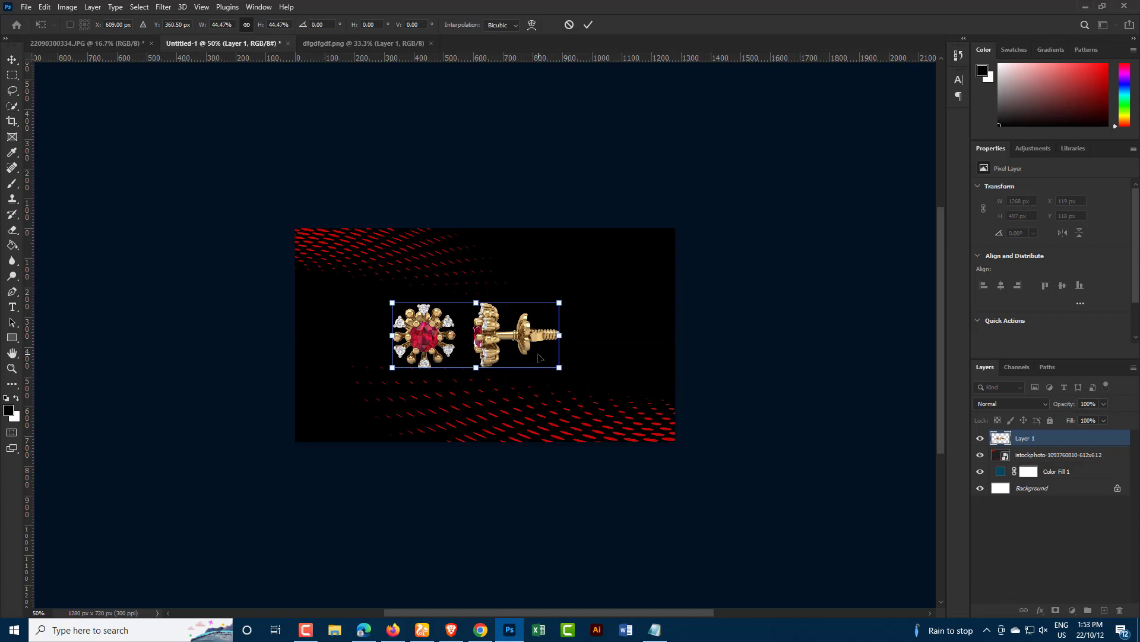
key(ctrl+plus)
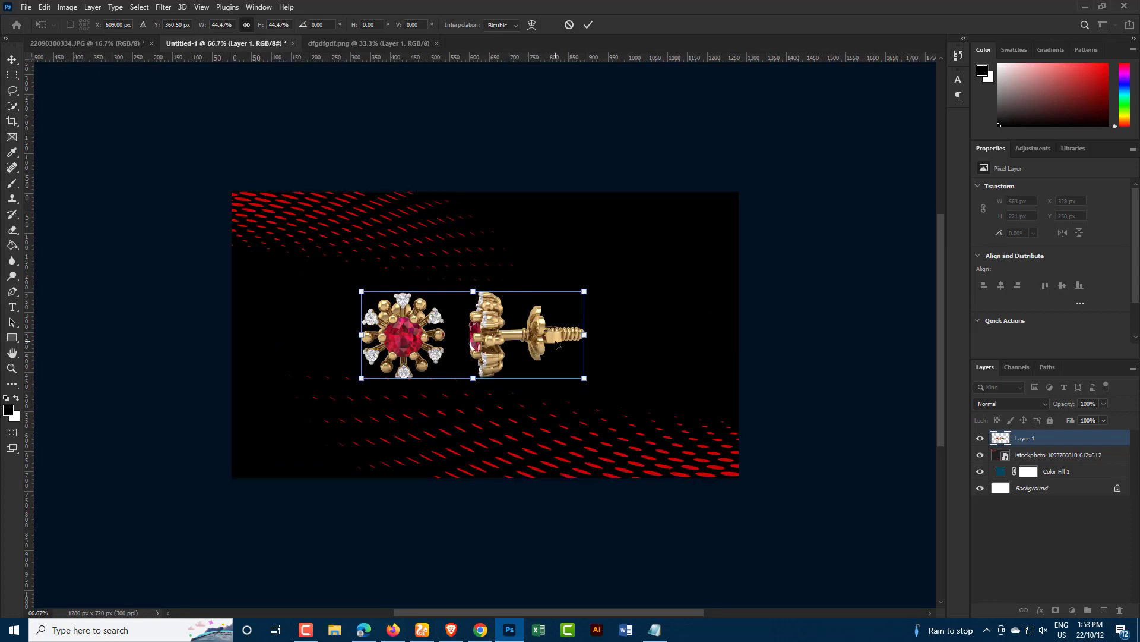
key(ctrl+plus)
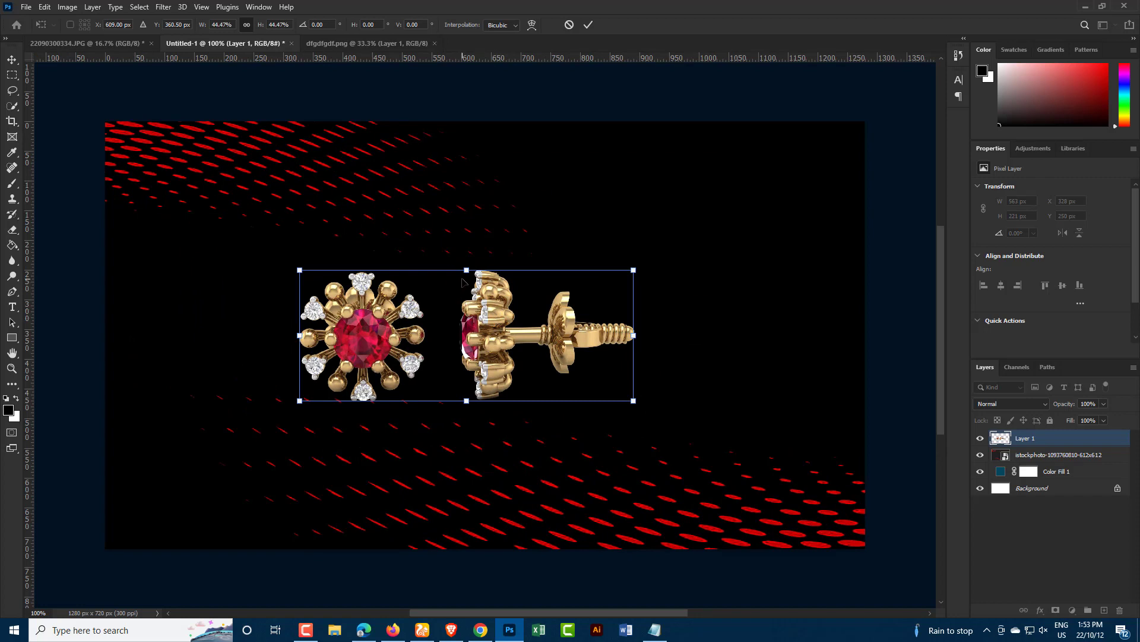
click(12, 60)
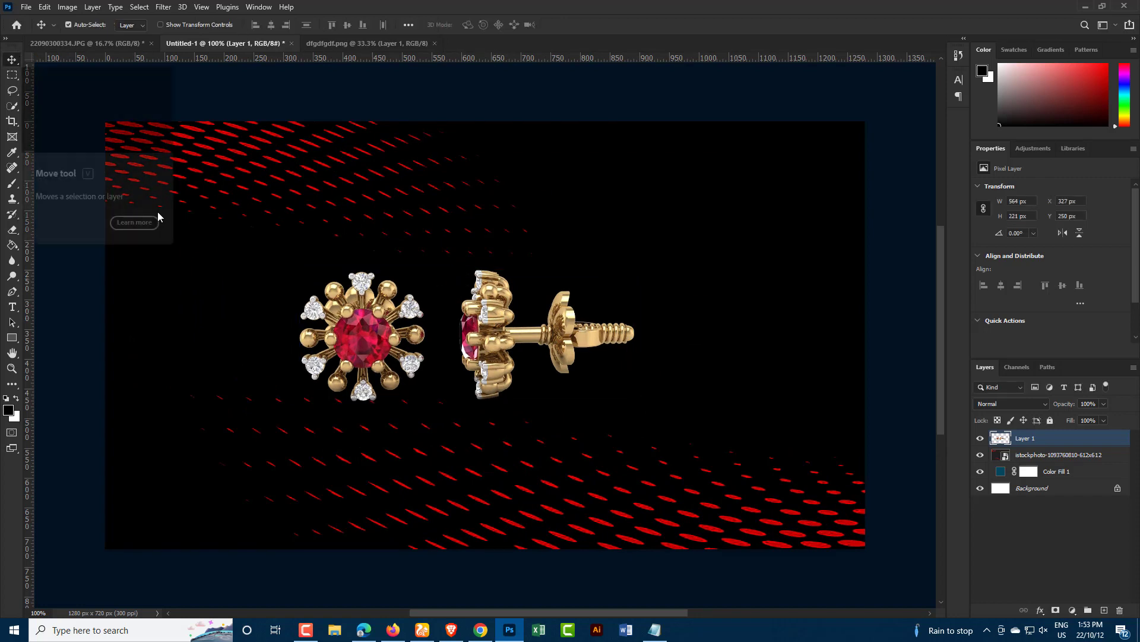
drag(502, 363, 512, 363)
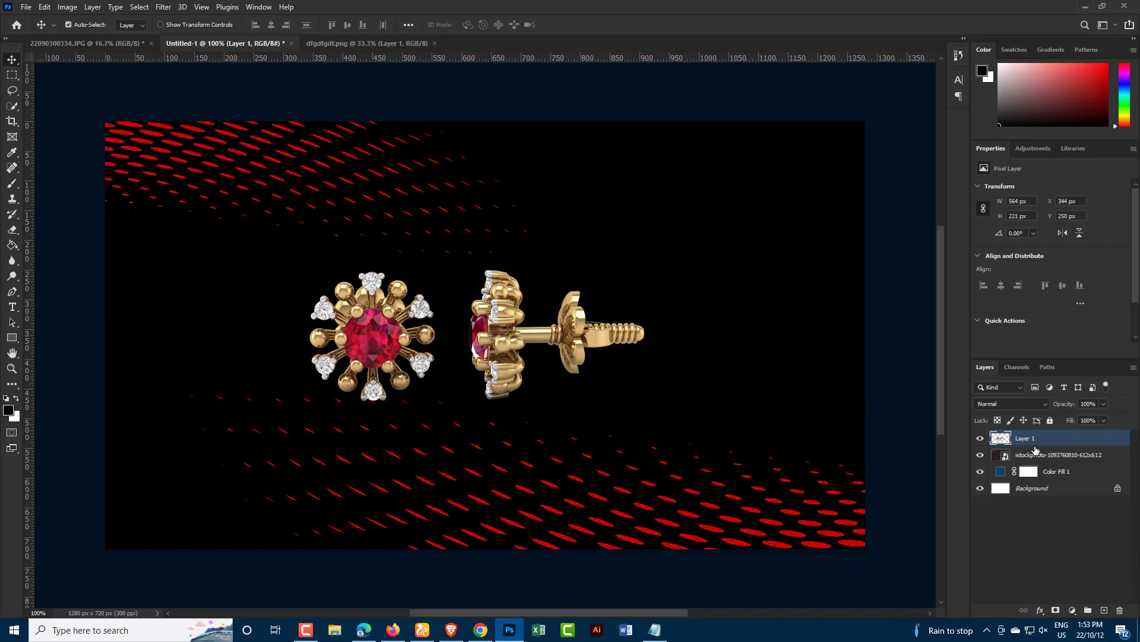
drag(1051, 438, 1106, 611)
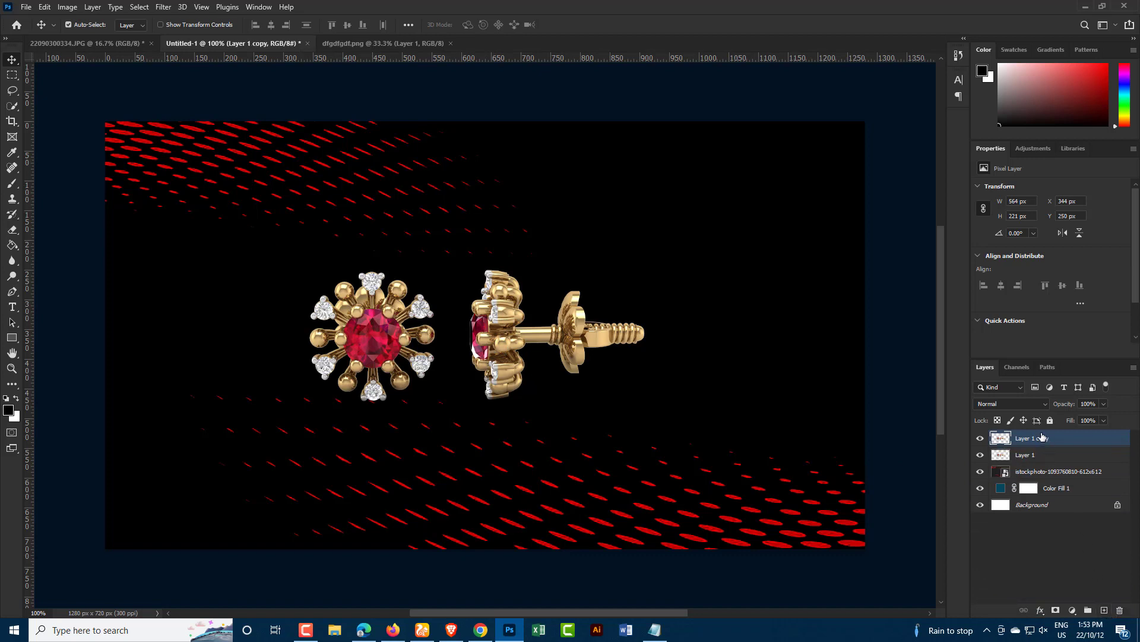
Move Layer 1 copy below the originals and raise the original earring pair higher
key(ctrl+t)
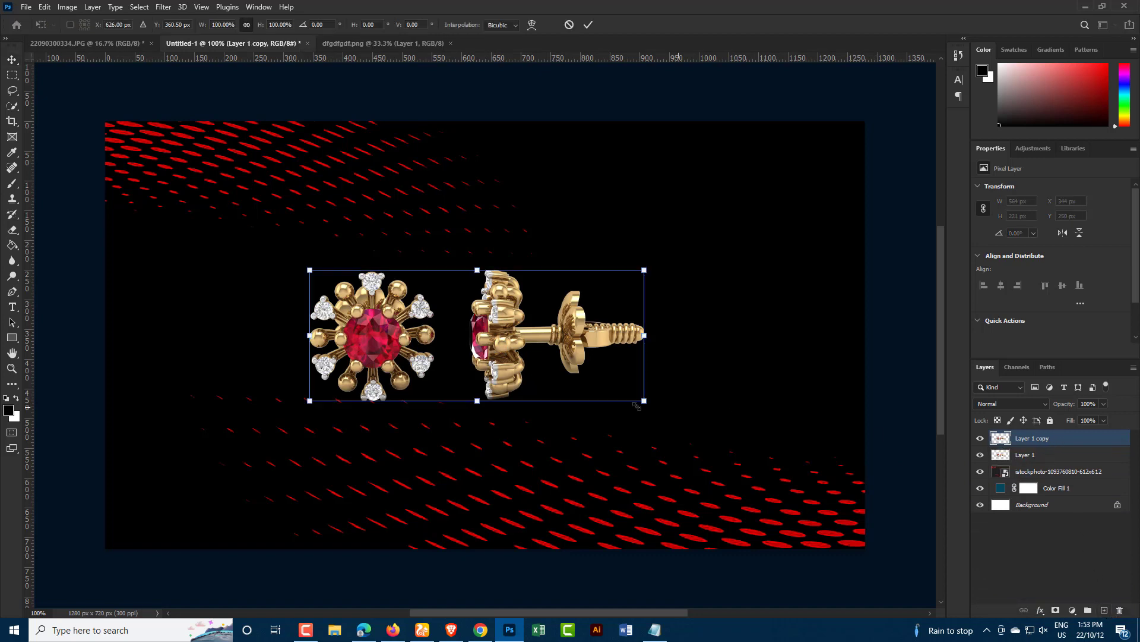
drag(495, 315, 493, 445)
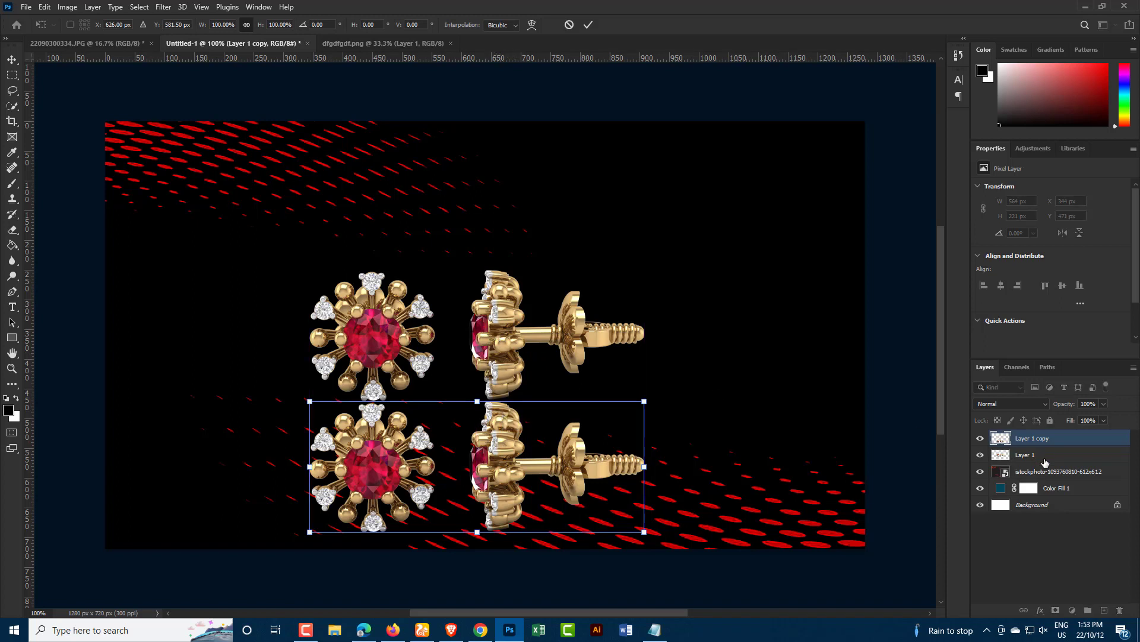
click(1041, 456)
key(Up)
key(Up)
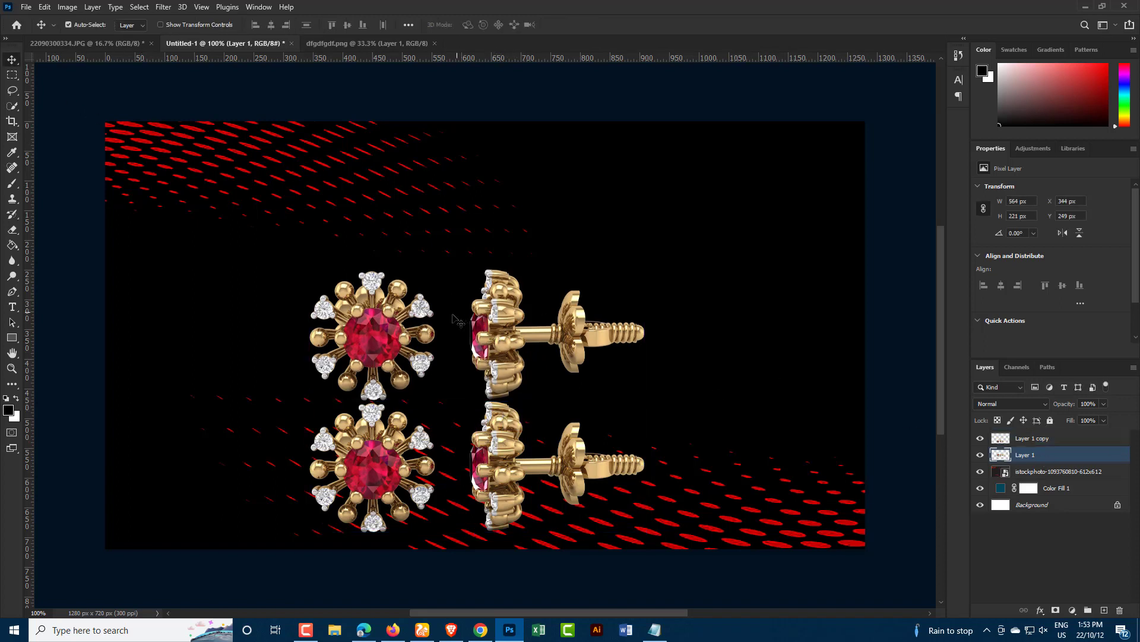
key(Up)
key(Up)
key(Up)
key(Up)
key(Up)
drag(478, 345, 479, 313)
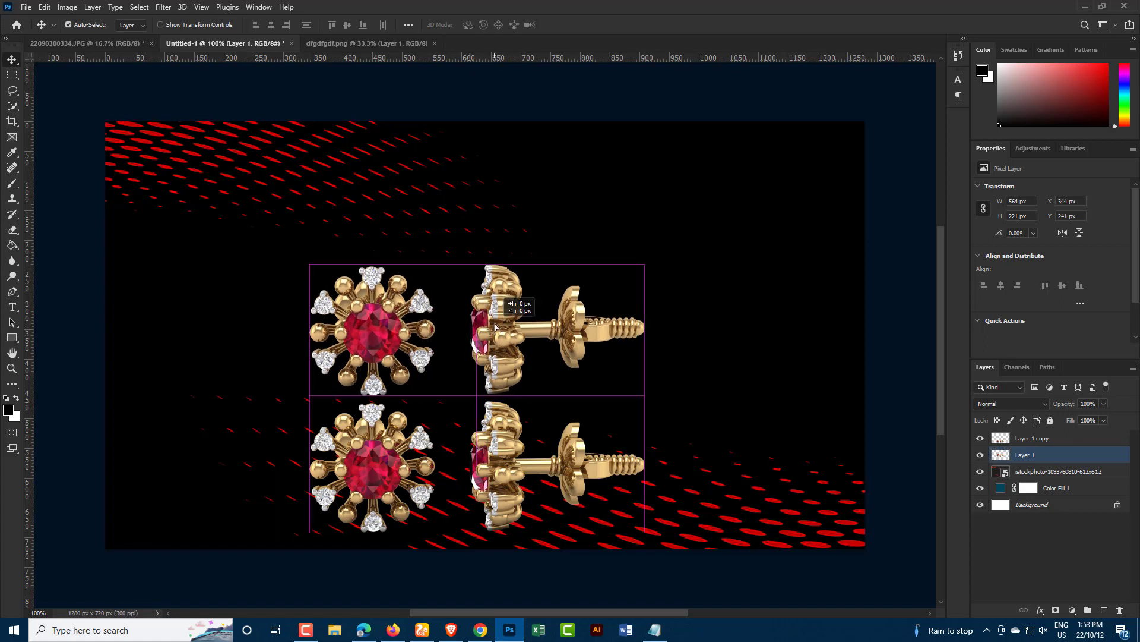
drag(504, 458, 500, 421)
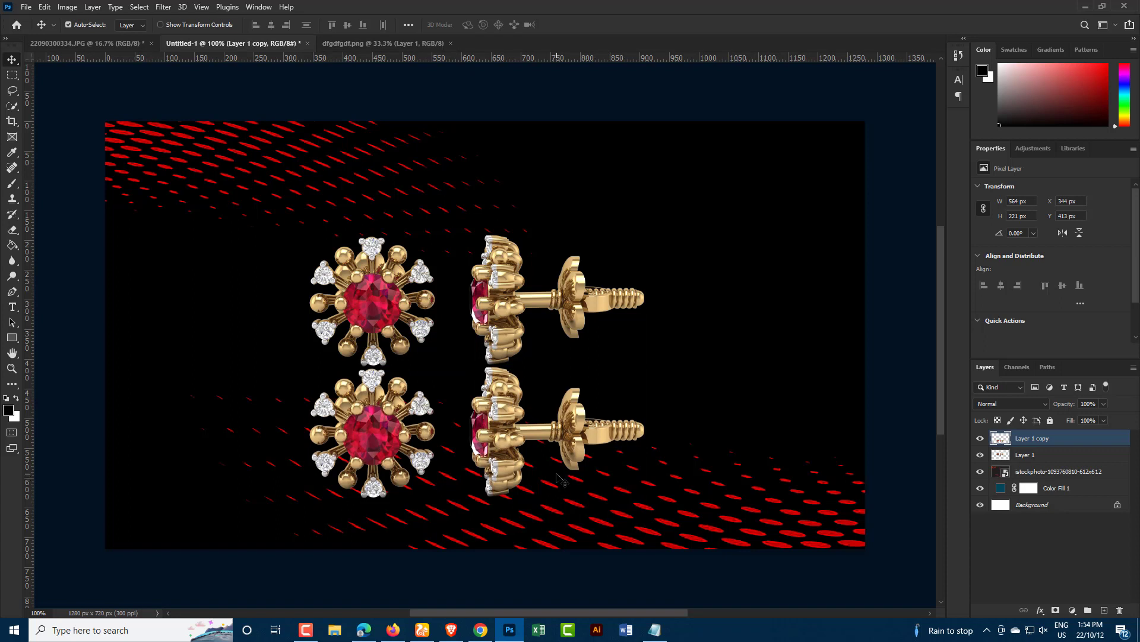
Nudge the original pair and then the lower copy upward with the arrow keys
click(497, 331)
key(Up)
key(Up)
key(Up)
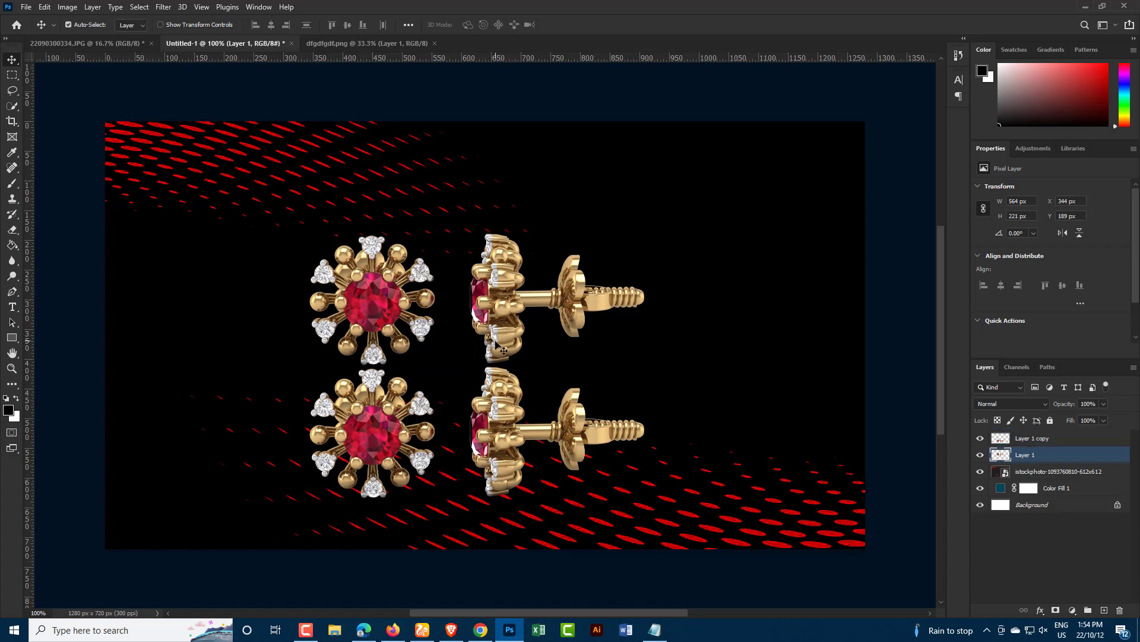
key(Up)
key(Up)
key(Up)
key(Up)
key(Up)
key(Up)
key(Up)
key(Up)
key(Up)
key(Up)
key(Up)
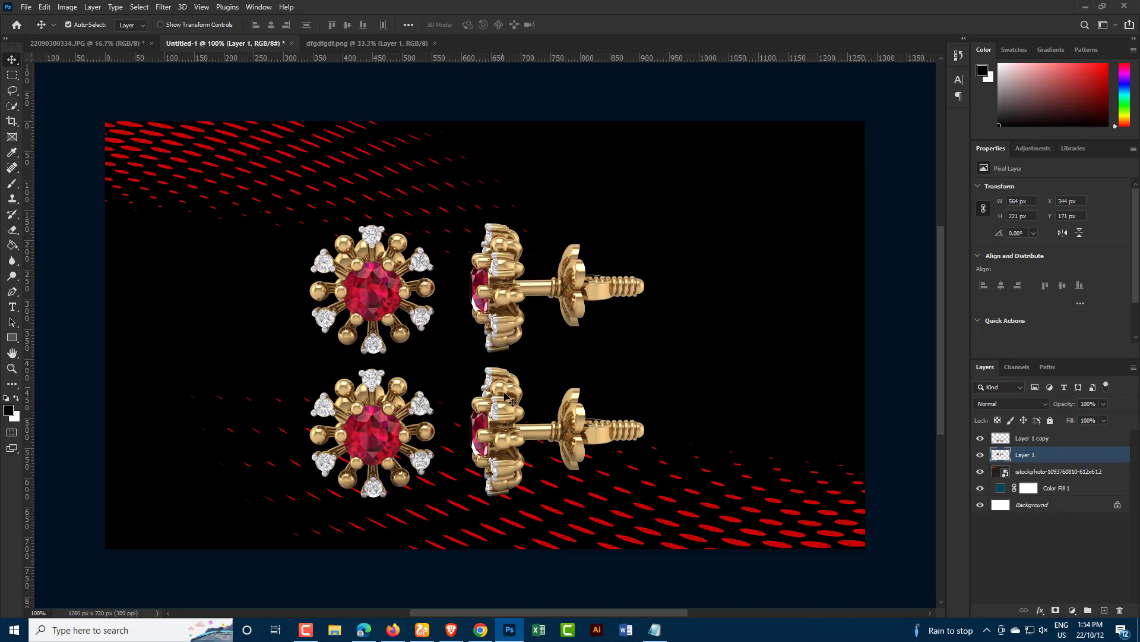
key(Up)
key(Up)
key(Up)
key(Up)
key(Up)
key(Up)
key(Up)
key(Up)
key(Up)
click(500, 400)
key(Up)
key(Up)
key(Up)
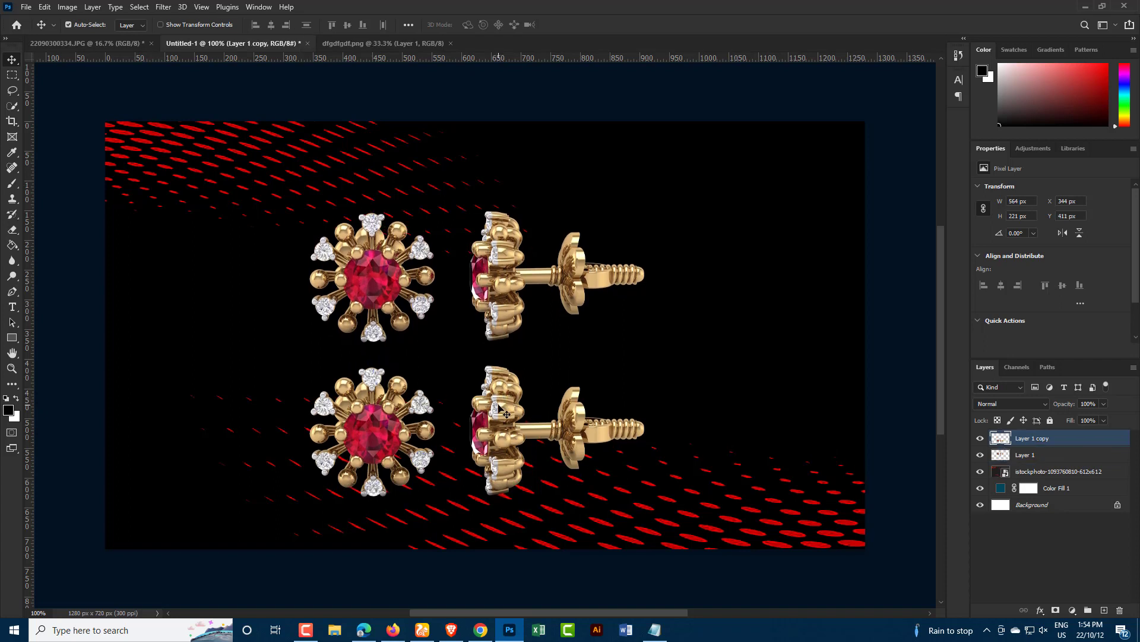
key(Up)
key(Up)
key(Up)
key(Up)
key(Up)
key(Up)
key(Up)
key(Up)
key(Up)
key(Up)
key(Up)
key(Up)
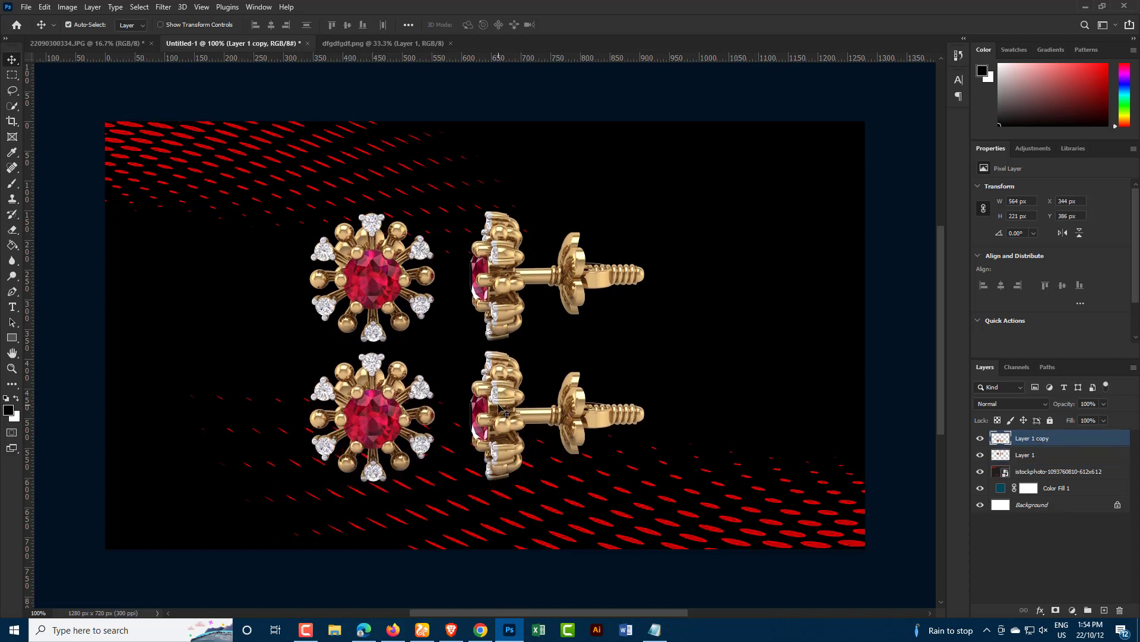
key(Up)
key(Up)
key(Up)
key(Up)
key(Up)
key(Up)
key(Up)
key(Up)
key(Up)
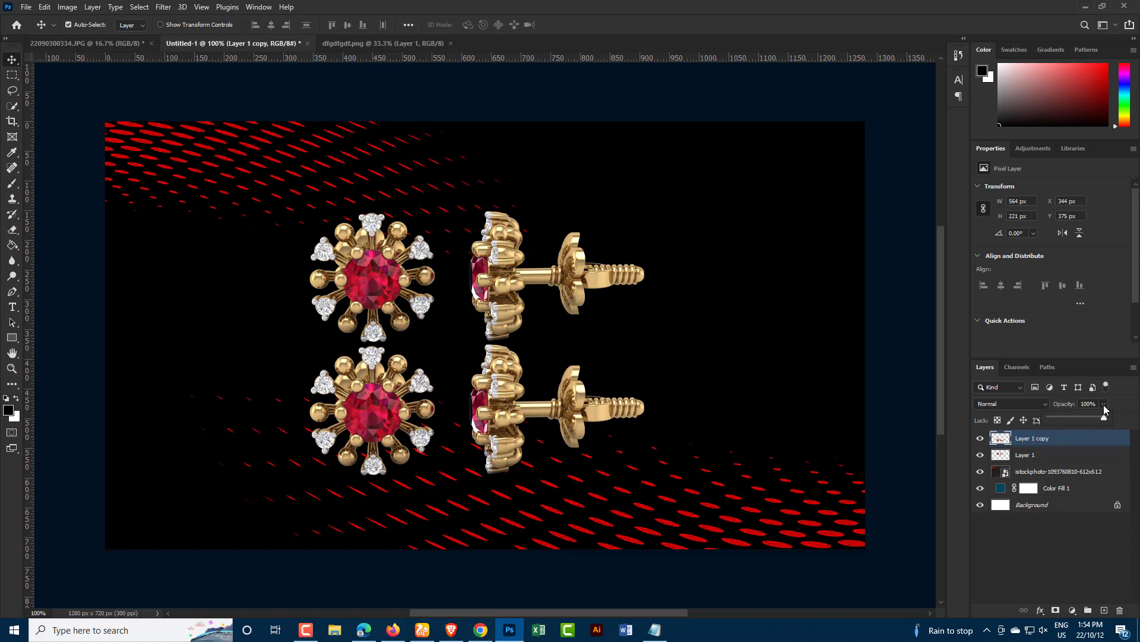
Set Layer 1 copy's opacity to 7%
drag(1075, 418, 1057, 418)
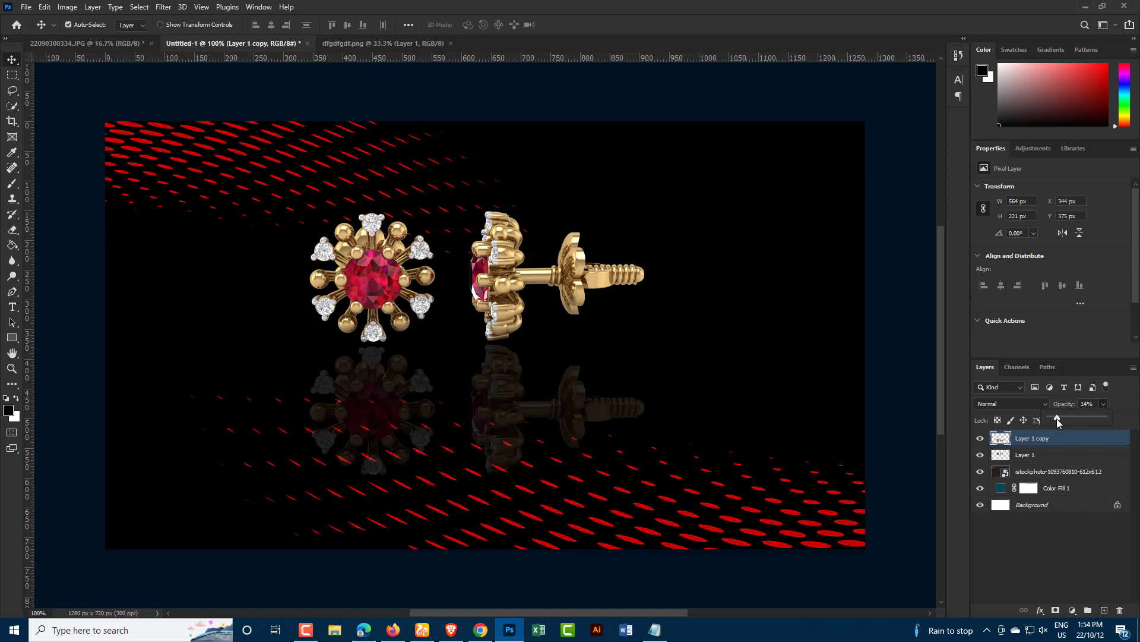
drag(1053, 418, 1056, 420)
drag(1057, 419, 1054, 419)
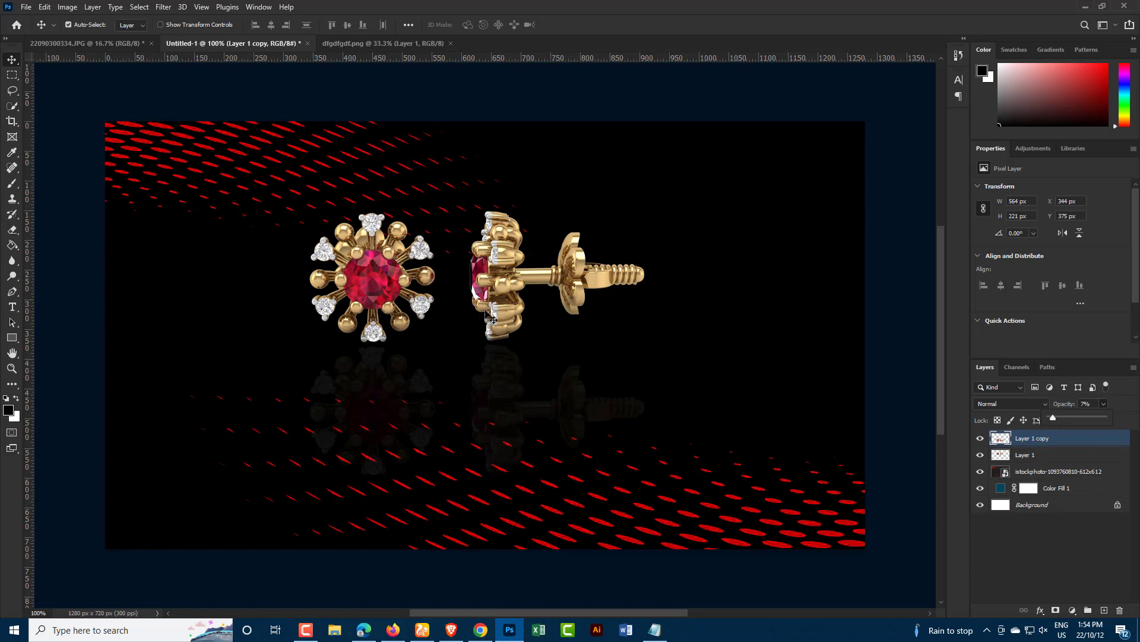
Open Logo.png from the Desktop Test folder
click(25, 8)
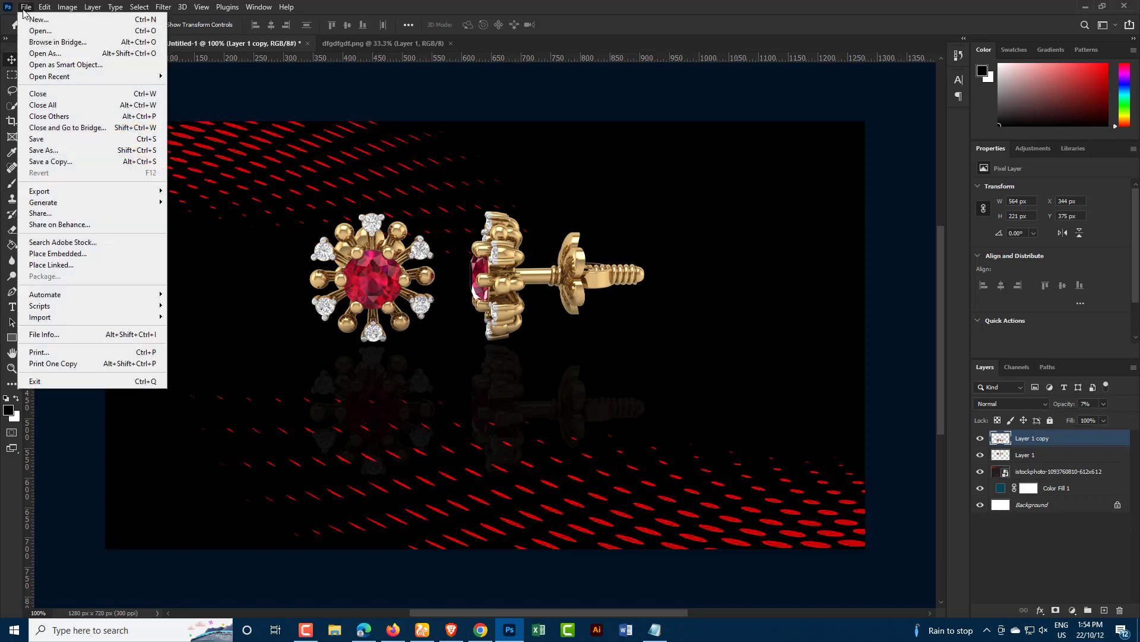
click(59, 34)
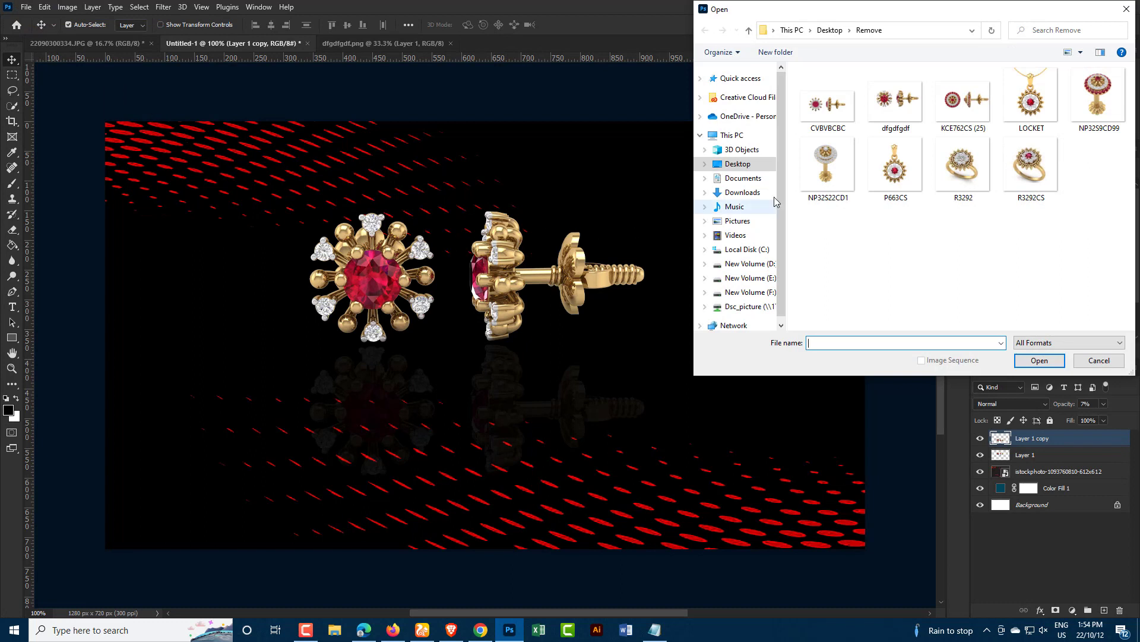
click(749, 32)
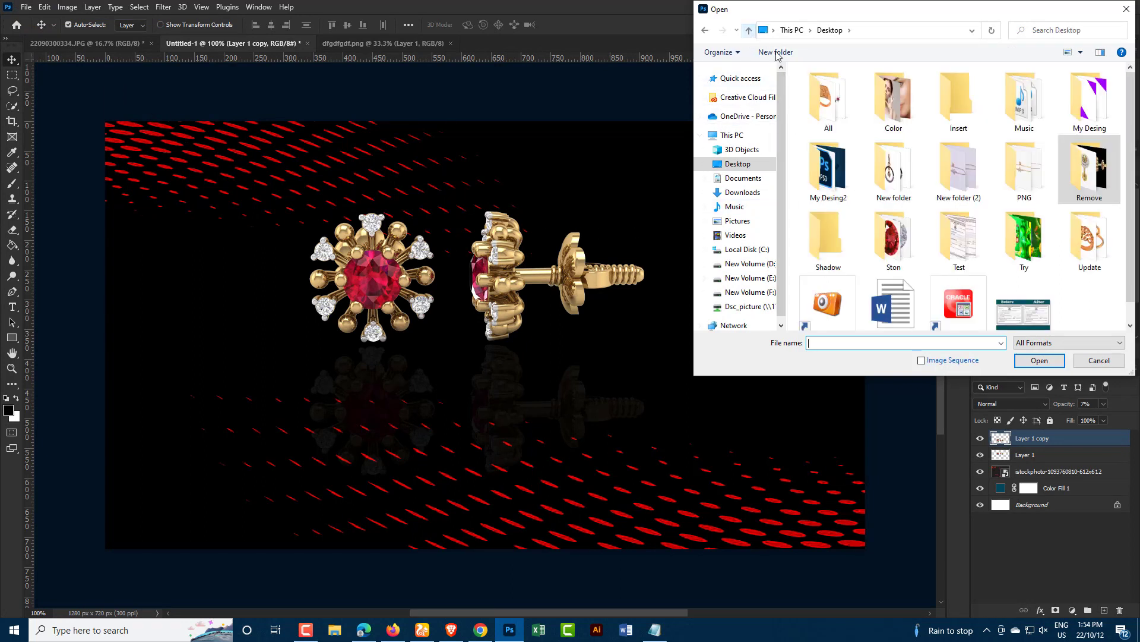
double_click(965, 247)
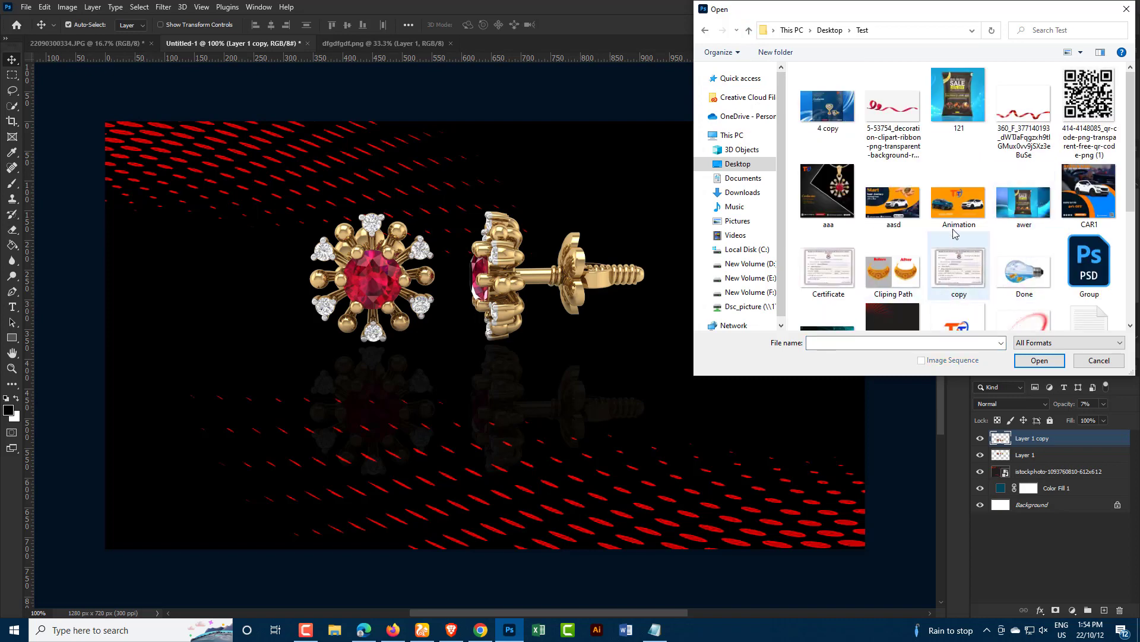
scroll(1010, 276, down, 3)
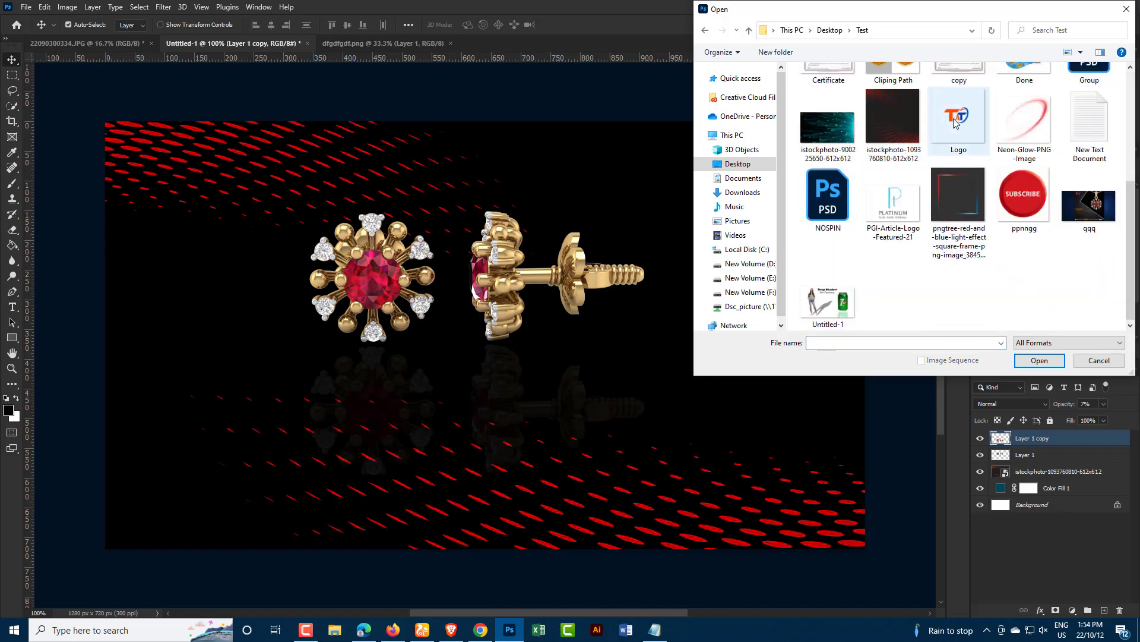
click(957, 122)
click(1041, 361)
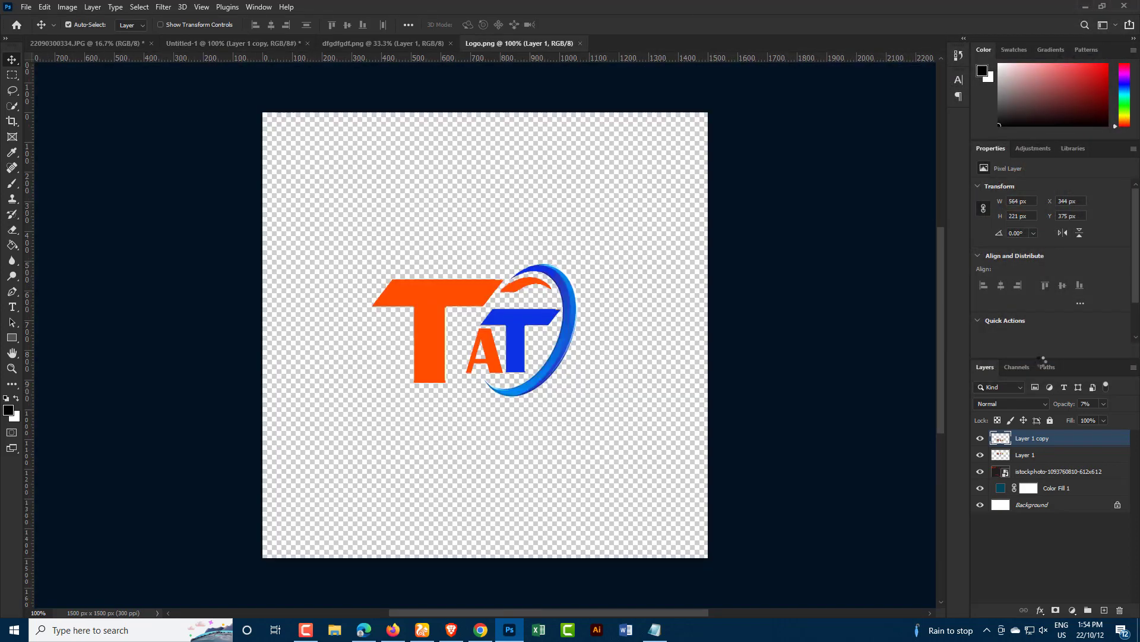
key(ctrl+minus)
key(ctrl+minus)
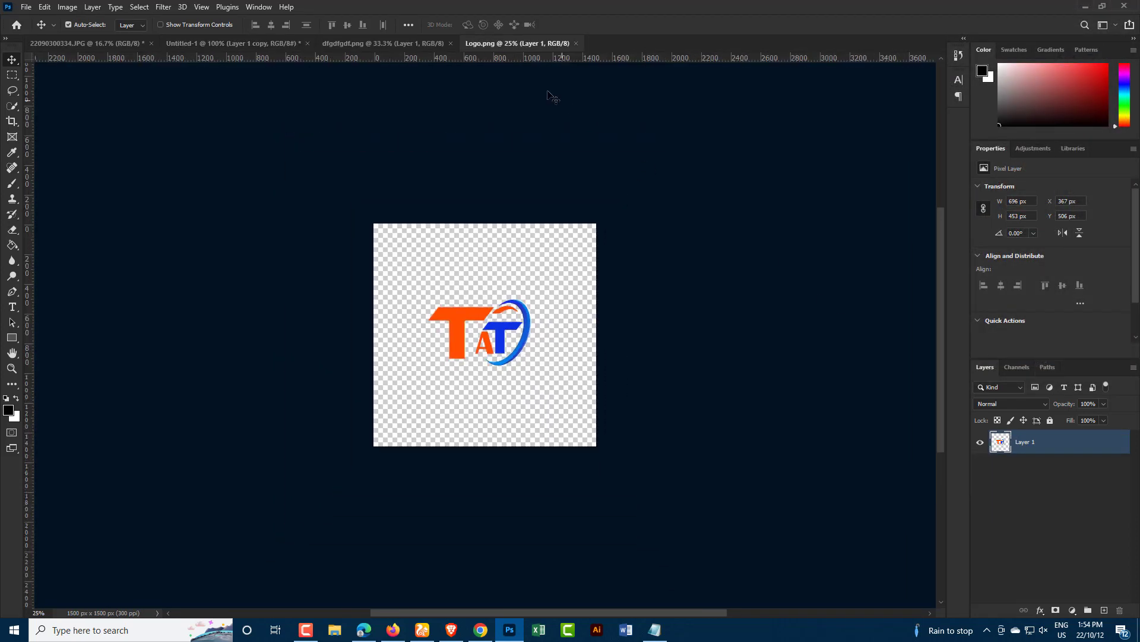
Drag the logo into the earring banner as Layer 2 and close Logo.png
drag(513, 46, 632, 79)
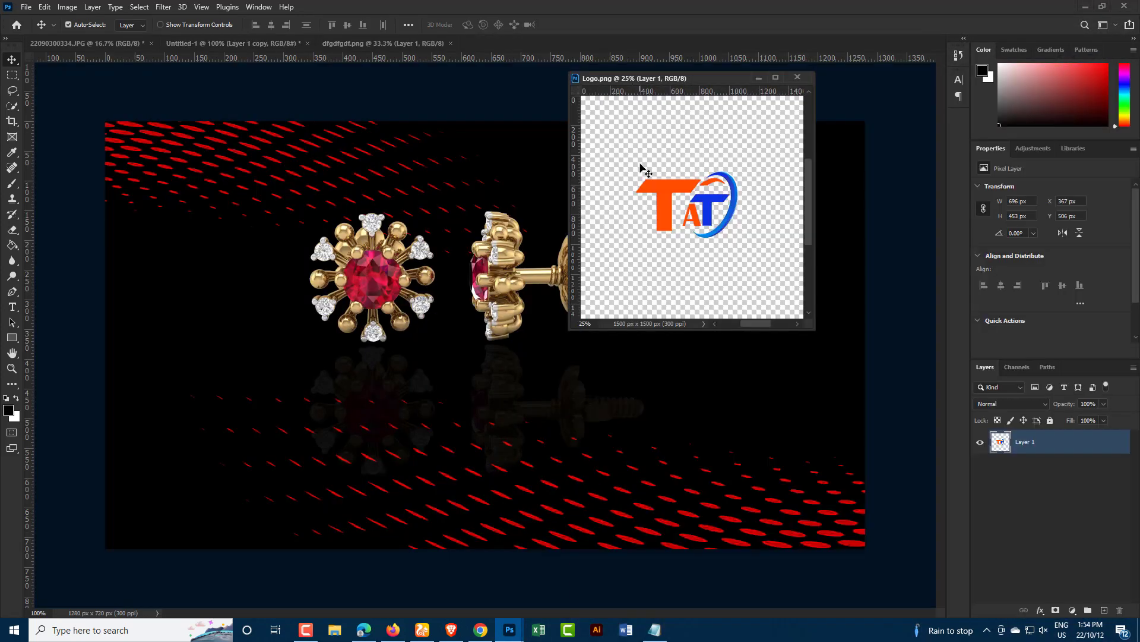
drag(673, 222, 686, 404)
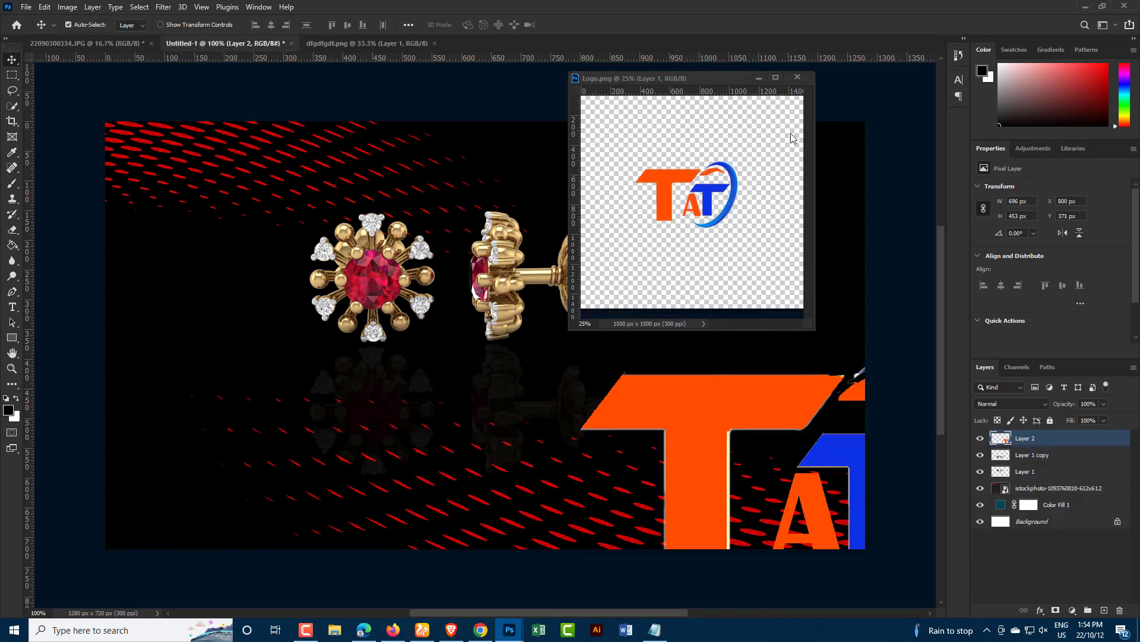
click(754, 74)
click(797, 77)
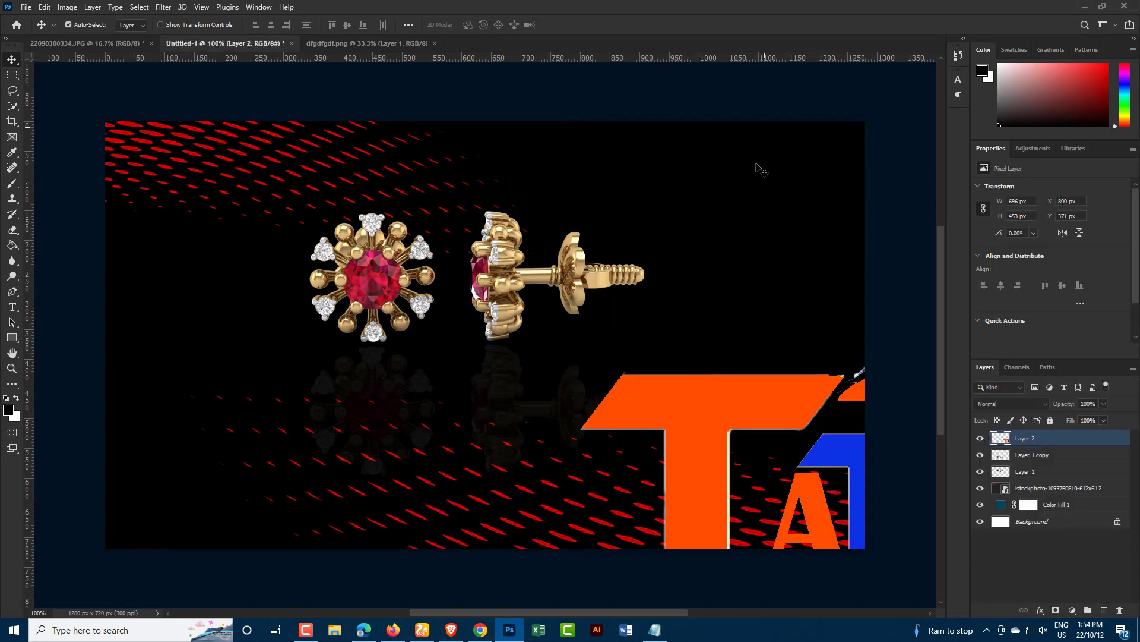
Scale the logo down to 132 × 86 px in the banner's top-right corner
key(ctrl+t)
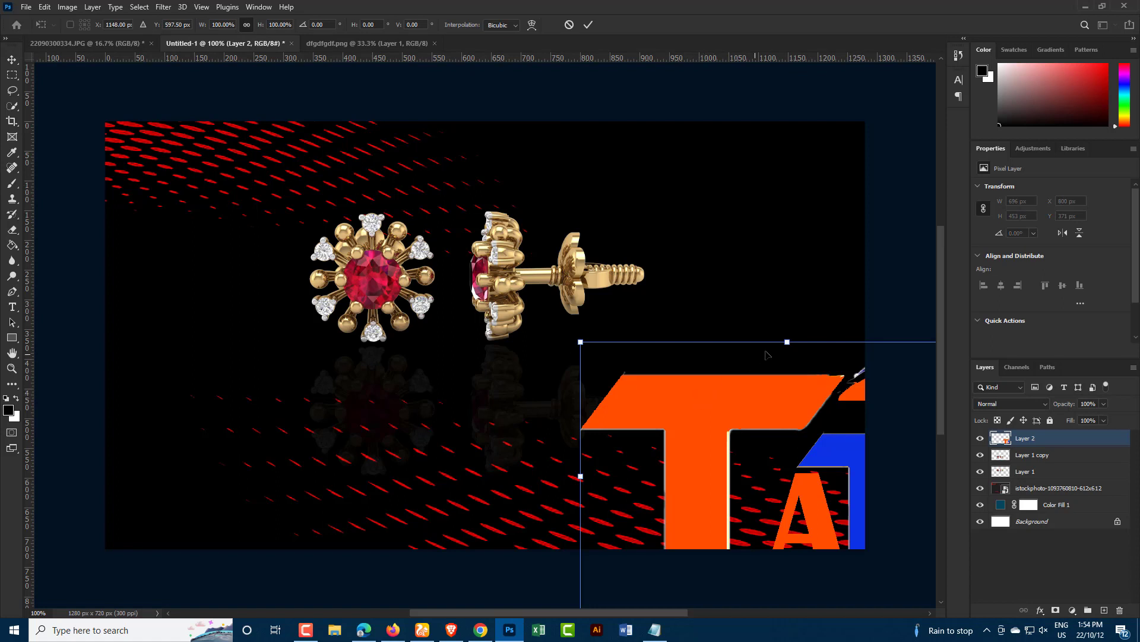
mouse_move(793, 337)
mouse_down()
mouse_move(788, 551)
mouse_move(746, 168)
mouse_move(762, 153)
mouse_move(783, 176)
mouse_move(764, 158)
mouse_up()
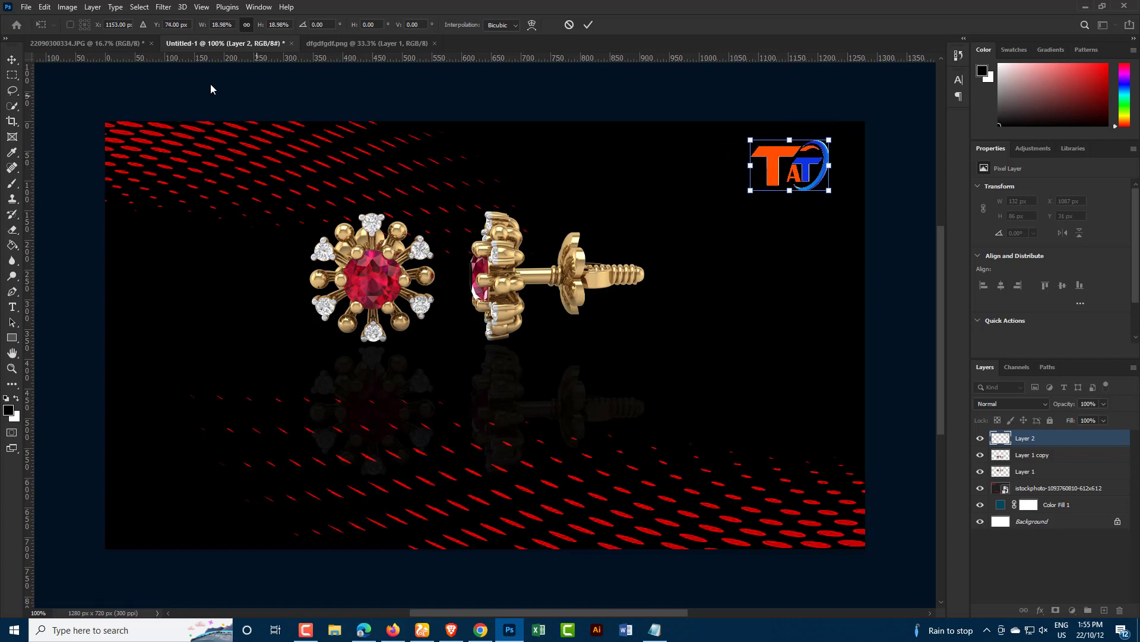
key(Return)
key(ctrl+minus)
key(ctrl+minus)
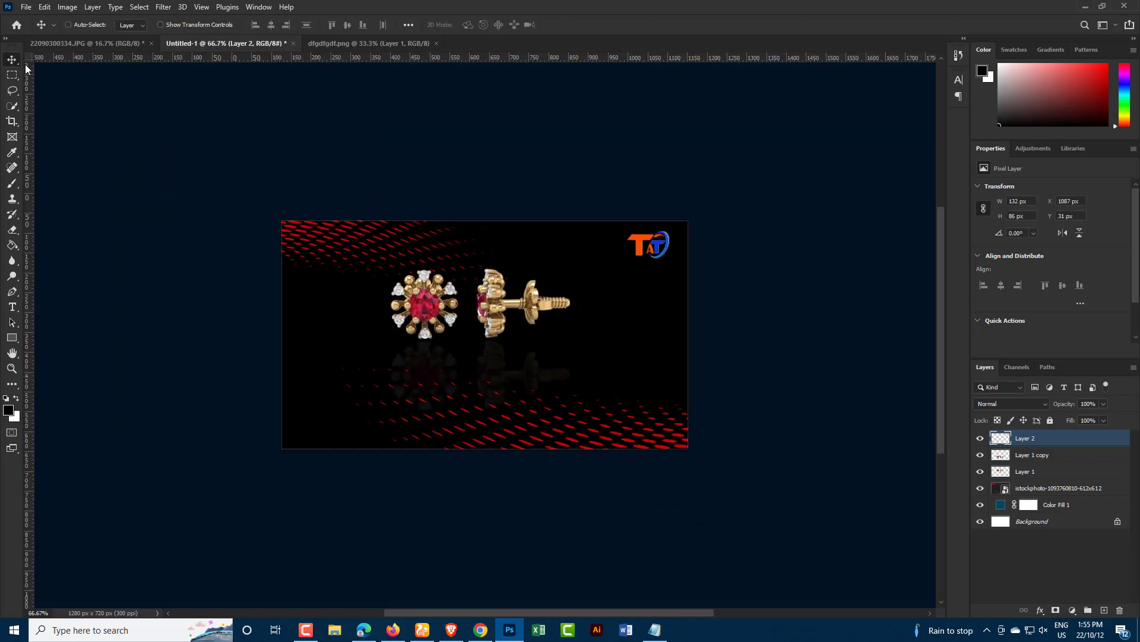
key(ctrl)
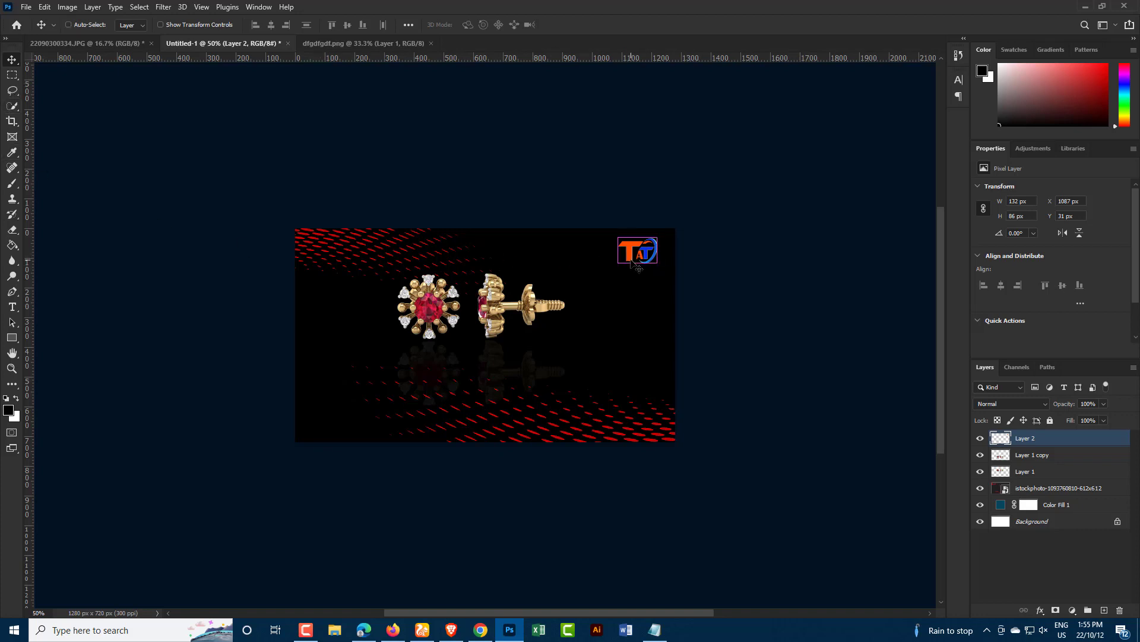
key(ctrl+plus)
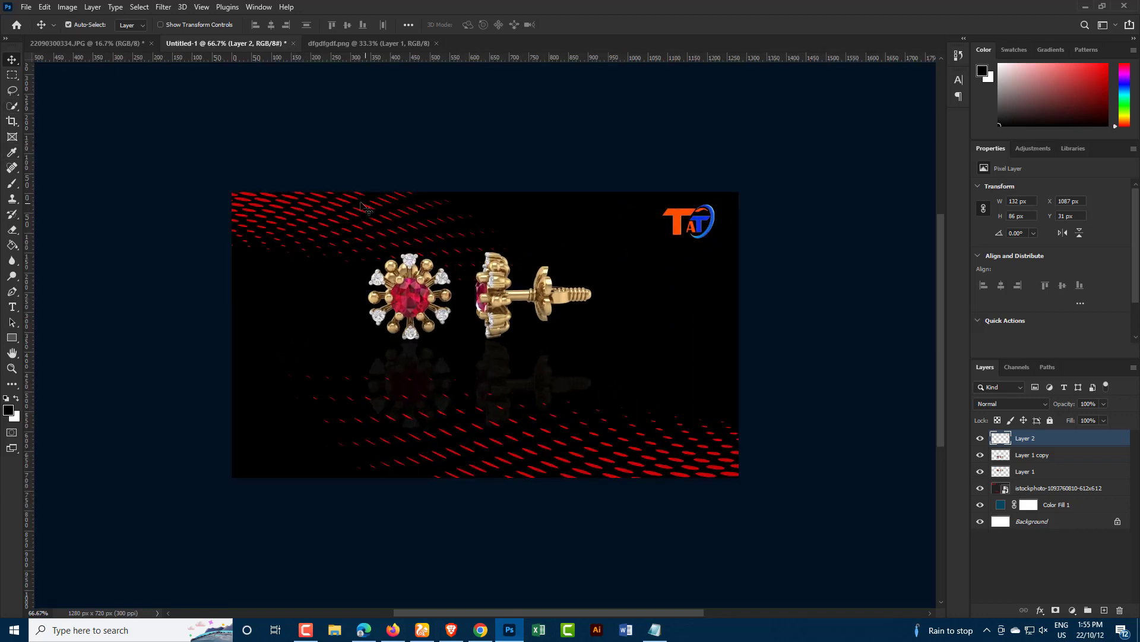
Open the Group.psd file through File > Open
click(26, 7)
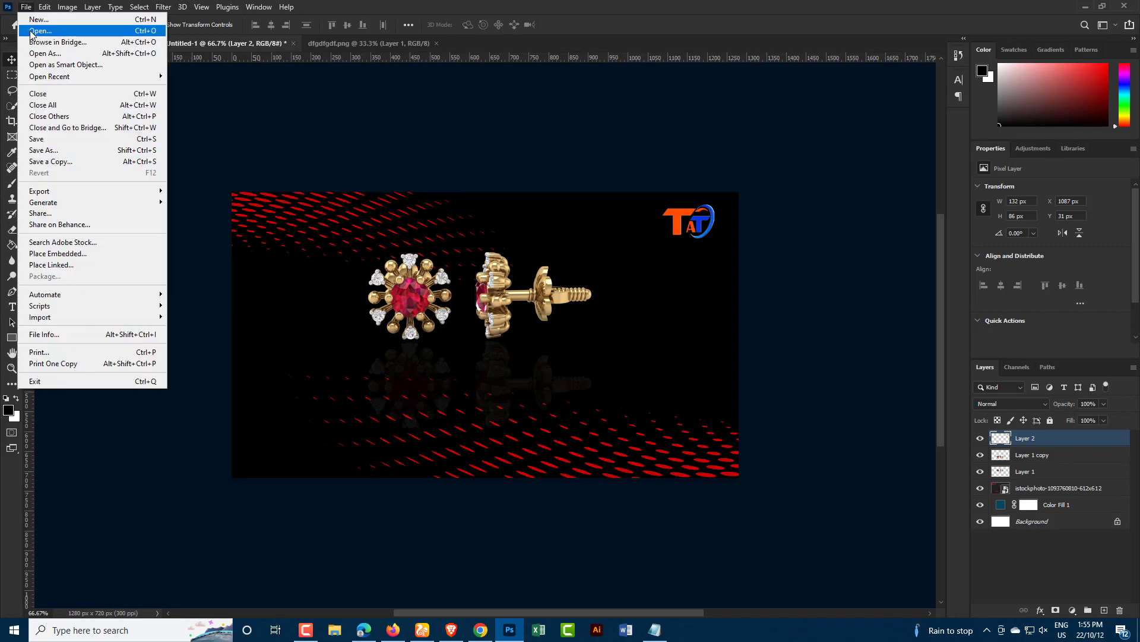
click(62, 32)
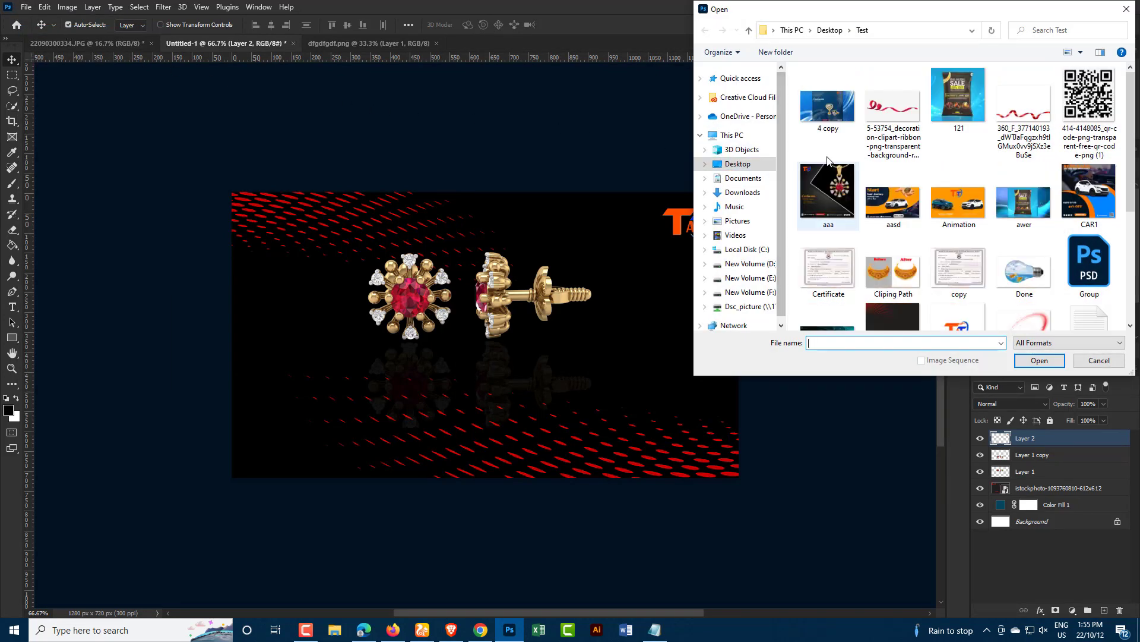
mouse_move(740, 191)
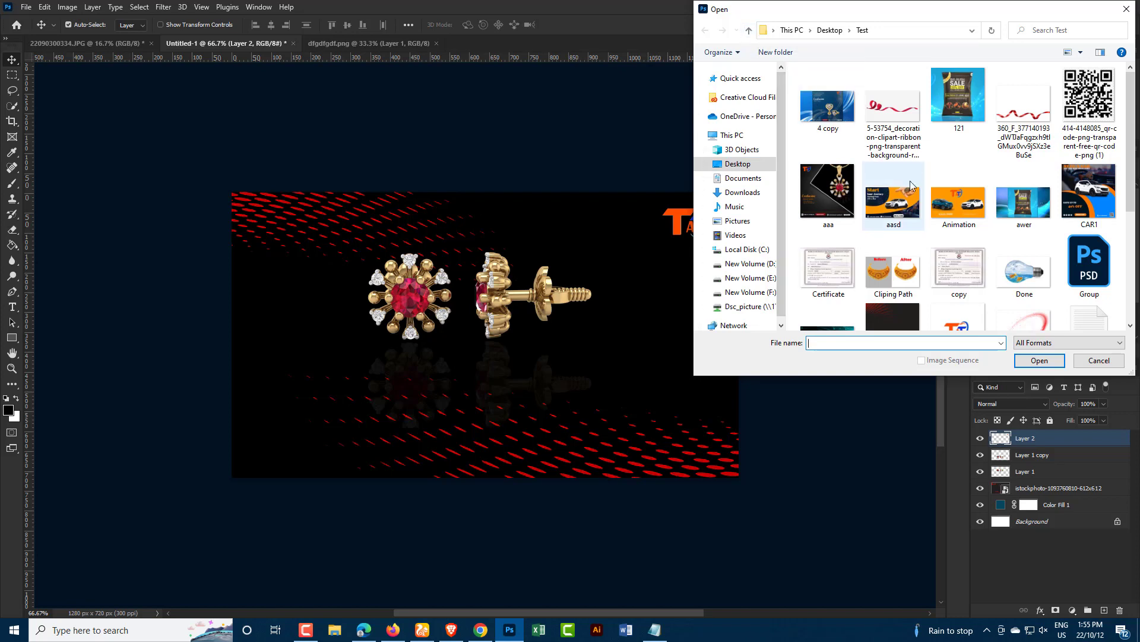
scroll(913, 185, down, 3)
scroll(937, 244, up, 2)
scroll(937, 244, up, 3)
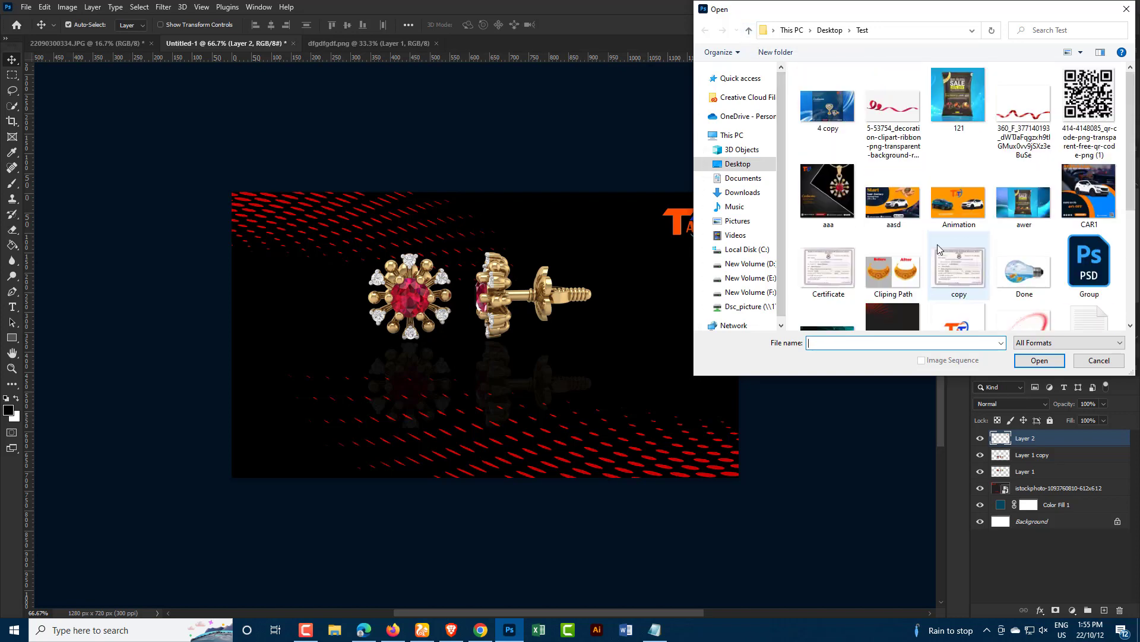
click(1090, 280)
click(1056, 361)
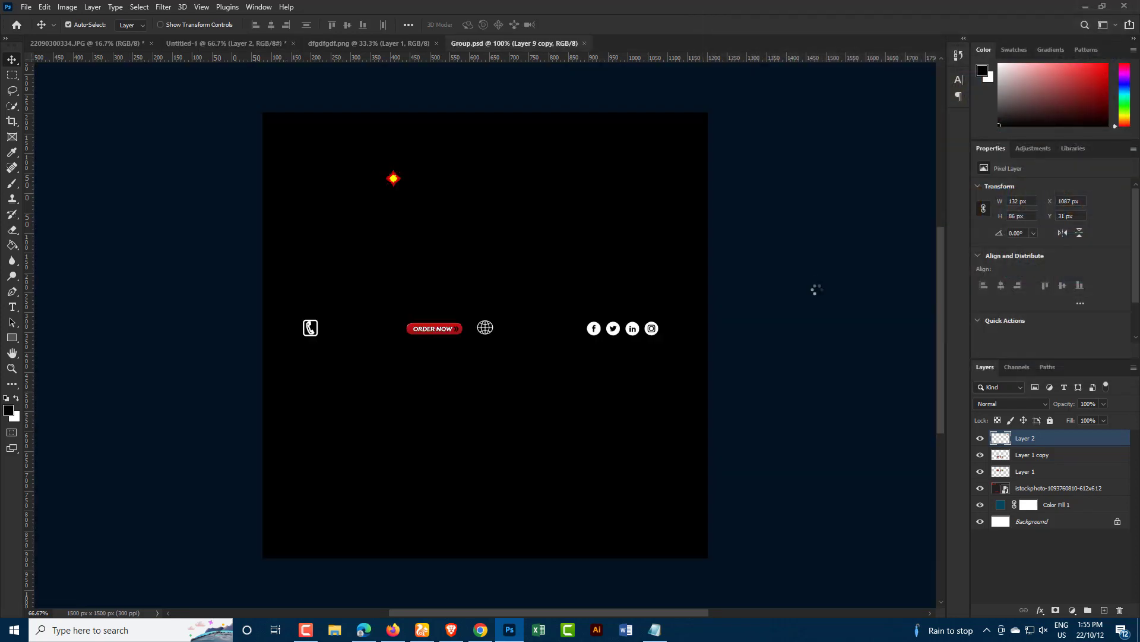
Drag Group 1 from Group.psd onto the bottom of the Untitled-1 banner
drag(487, 43, 574, 62)
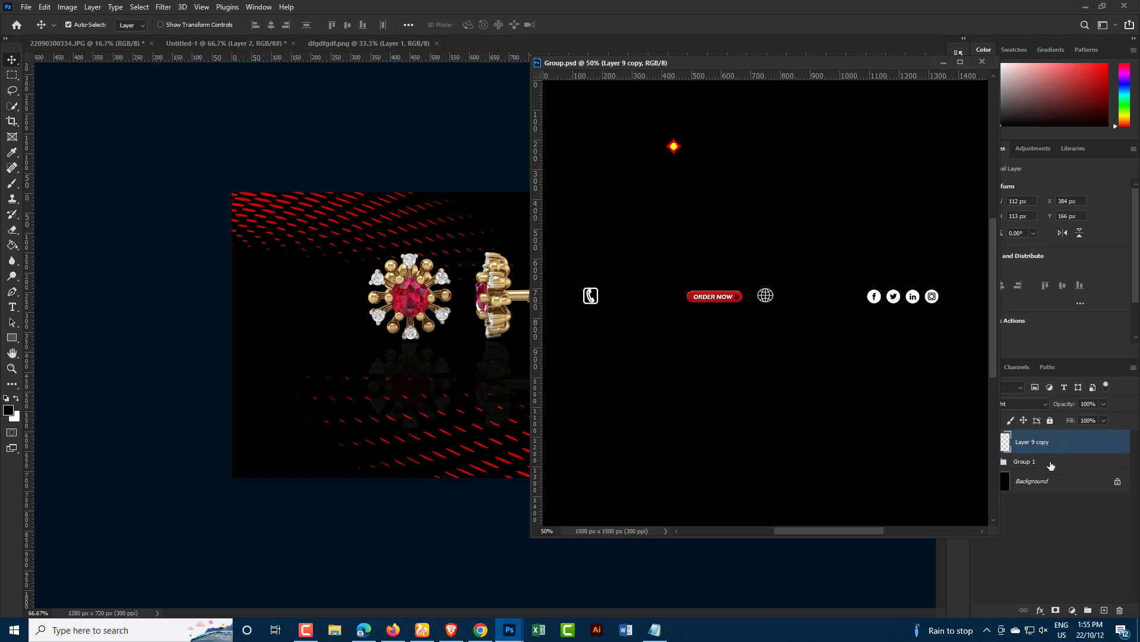
click(1051, 464)
drag(1051, 464, 418, 436)
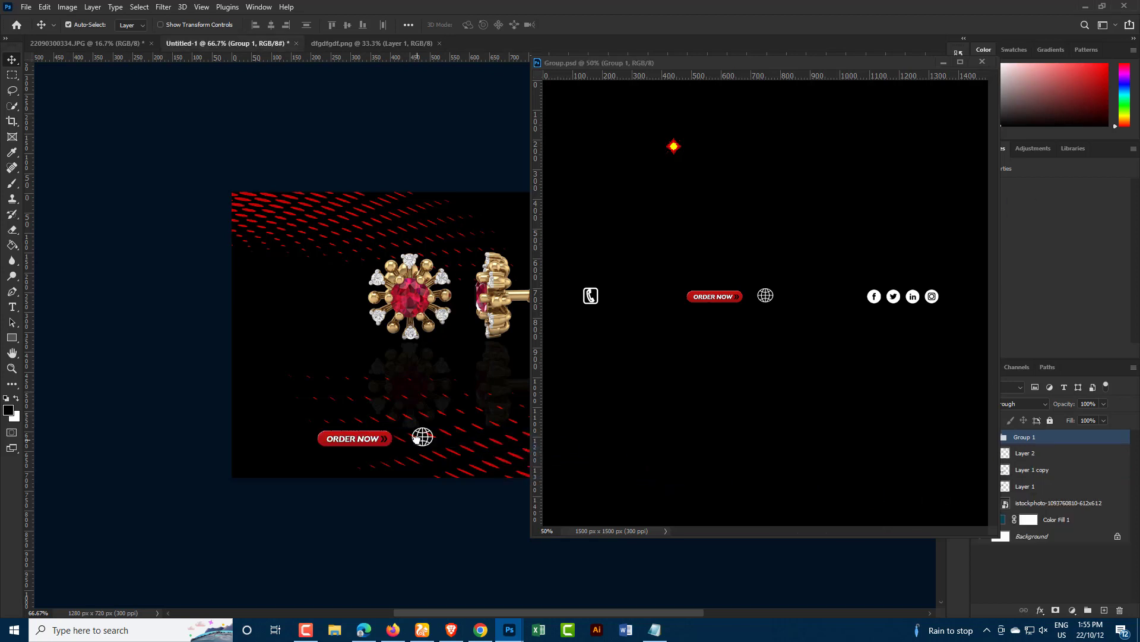
drag(721, 63, 643, 44)
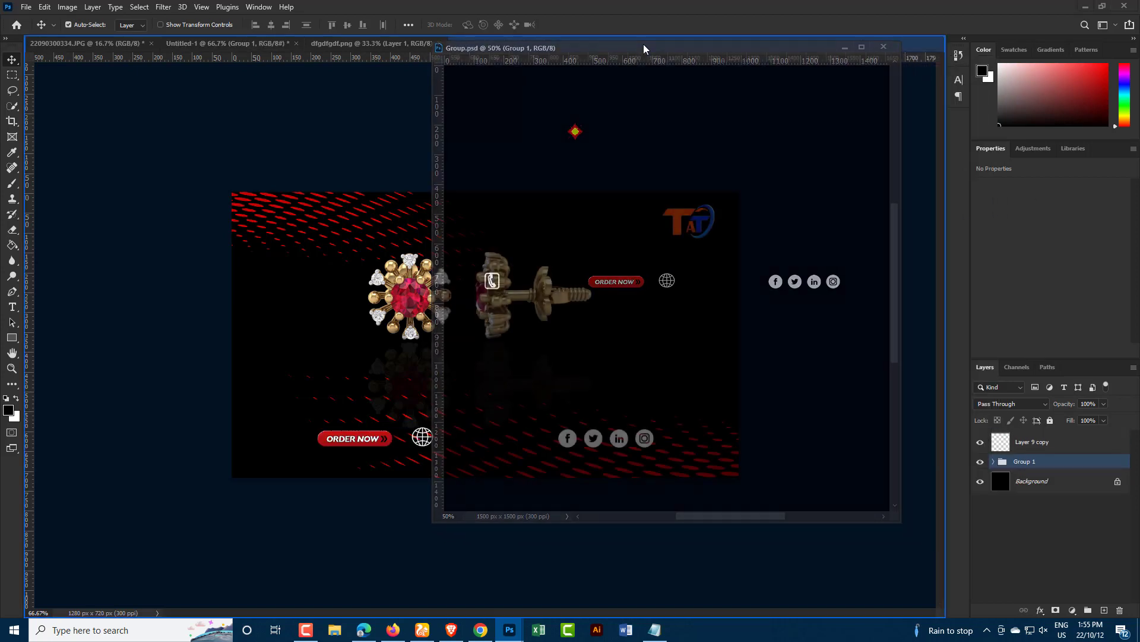
click(361, 43)
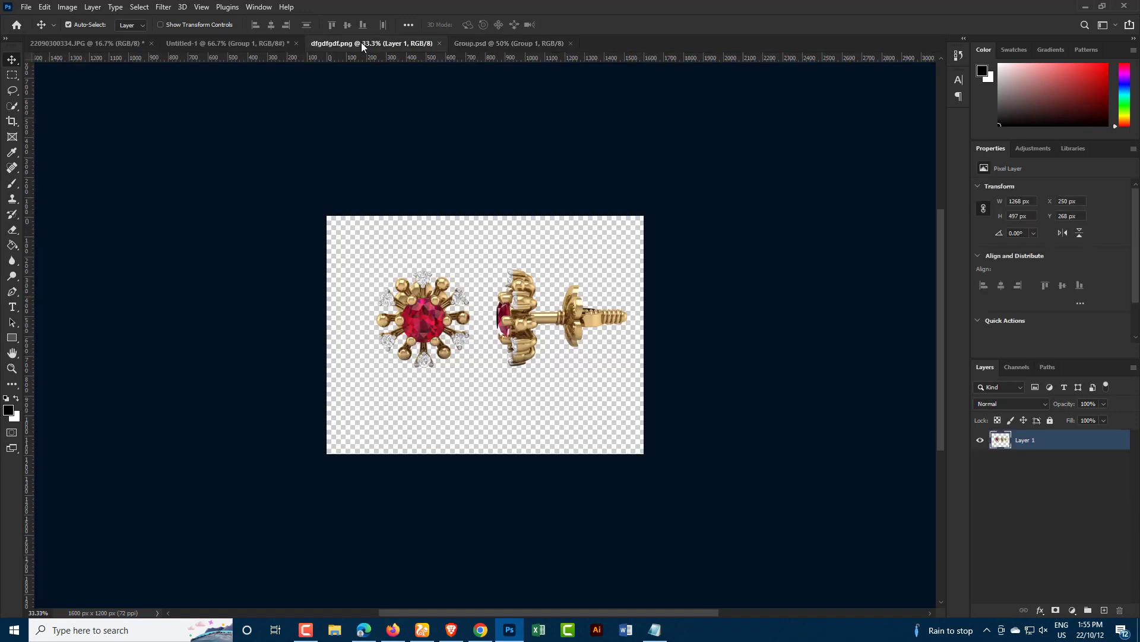
click(225, 44)
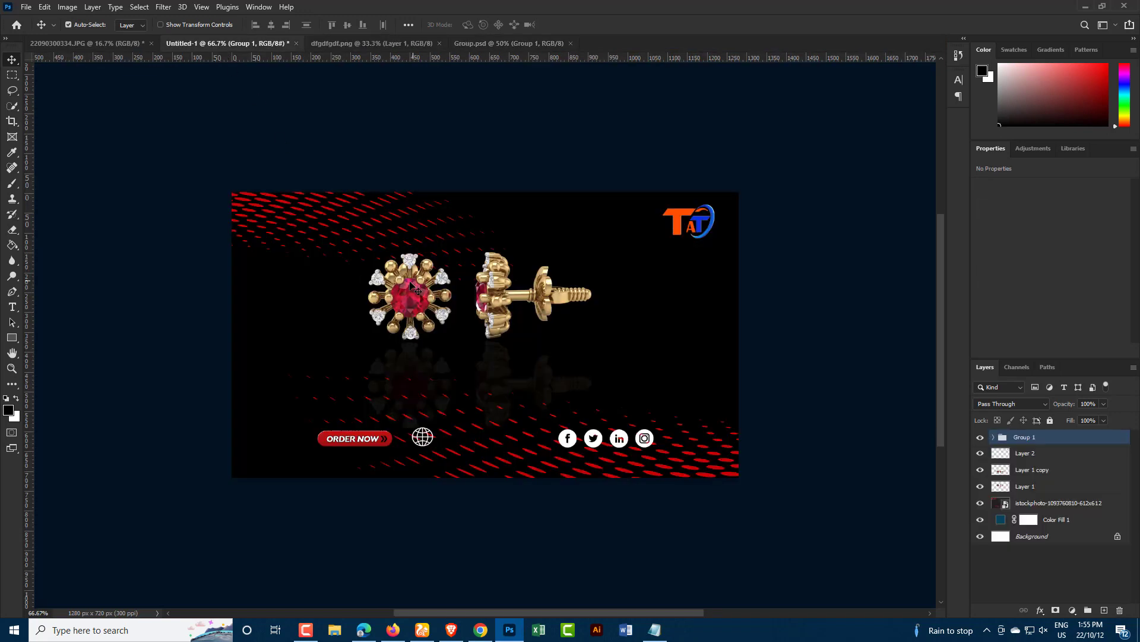
Undo the imported icon group so it leaves the banner
click(597, 446)
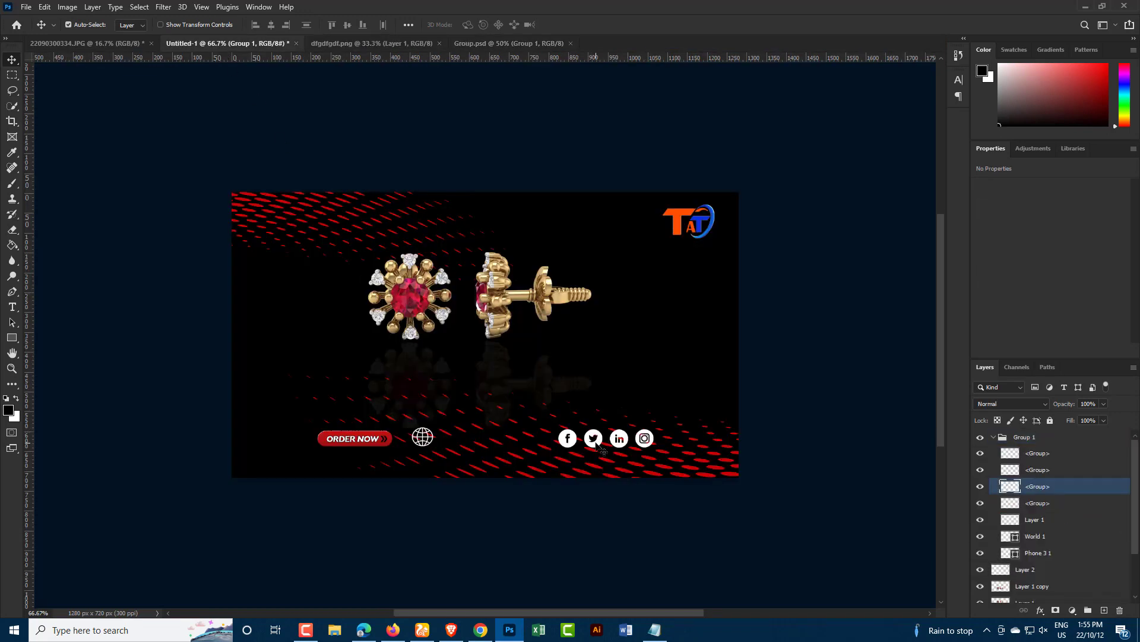
key(ctrl+t)
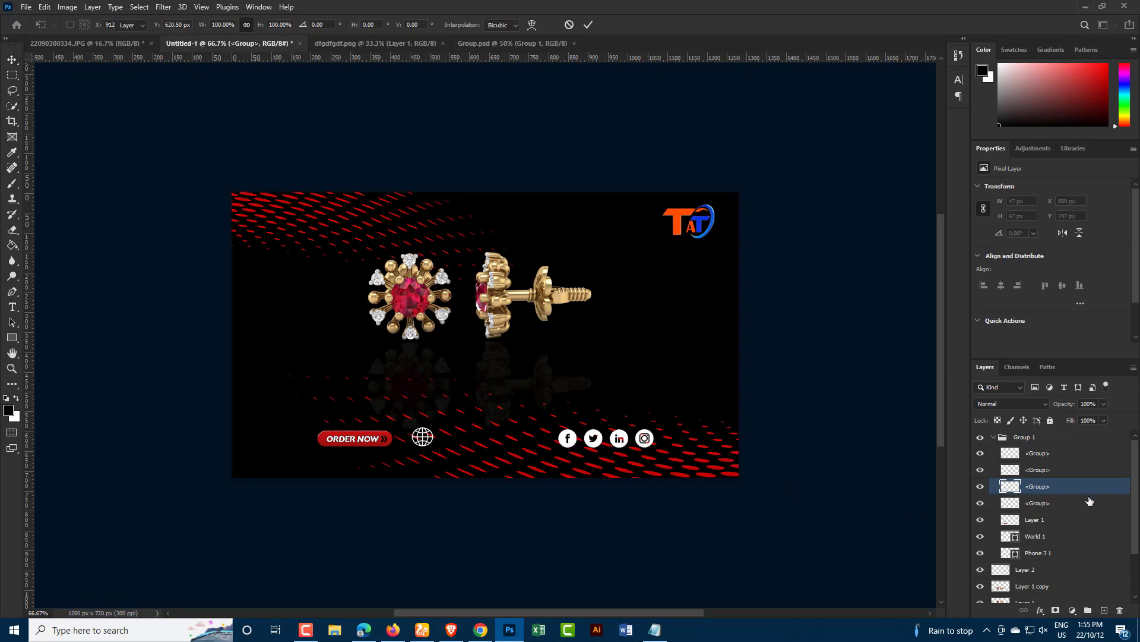
key(Escape)
key(ctrl+z)
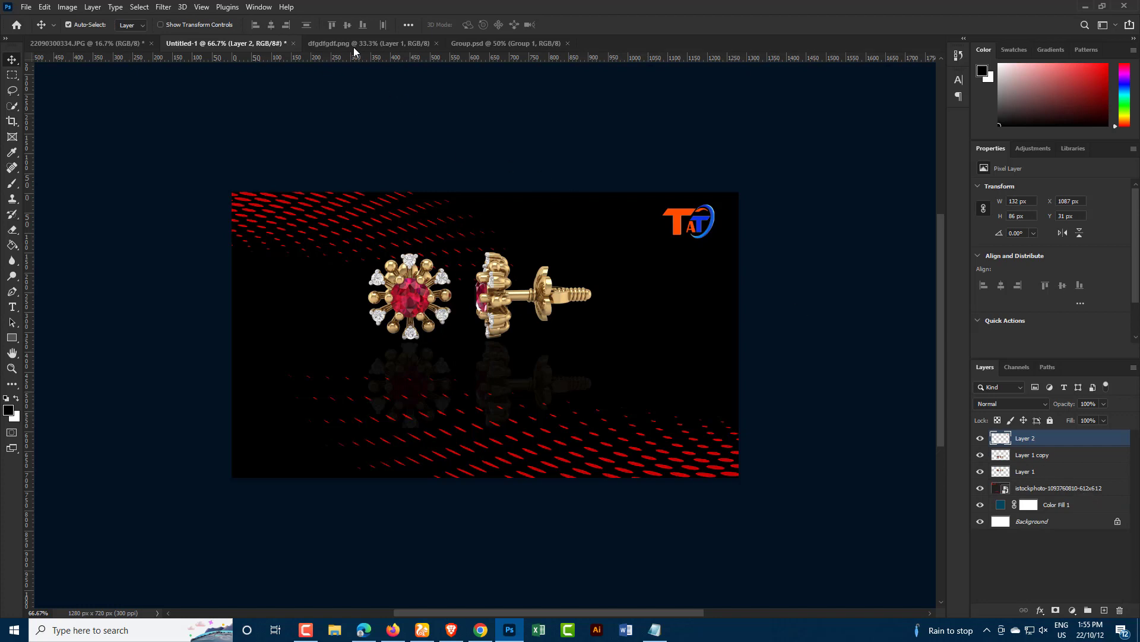
Drag a fresh copy of Group 1 from the floating Group.psd onto the banner
drag(501, 49, 638, 45)
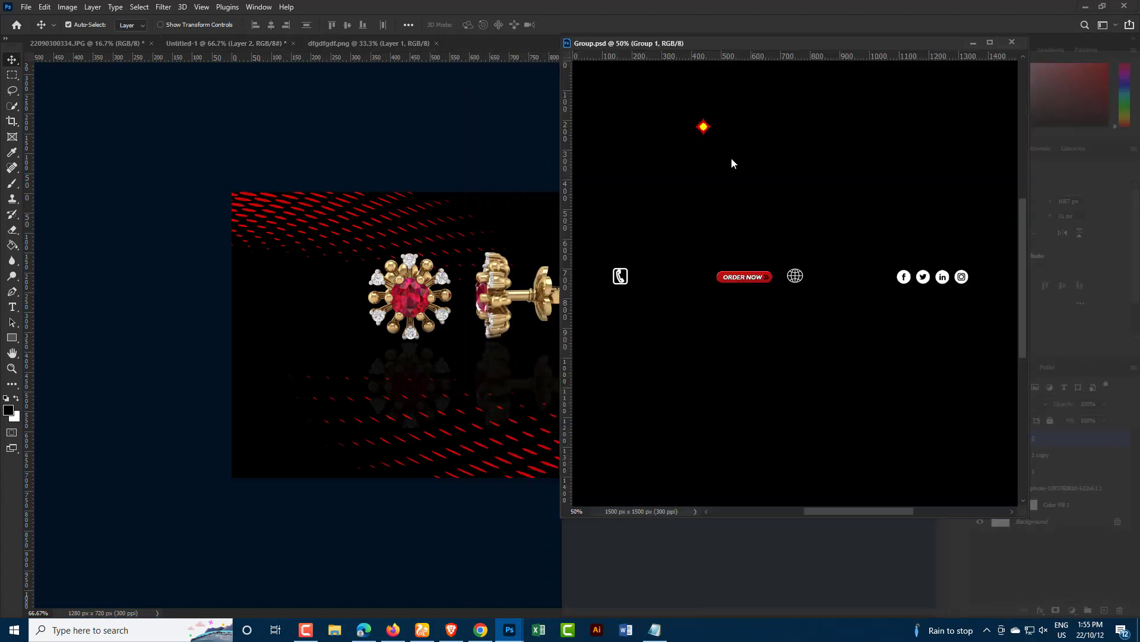
click(1056, 444)
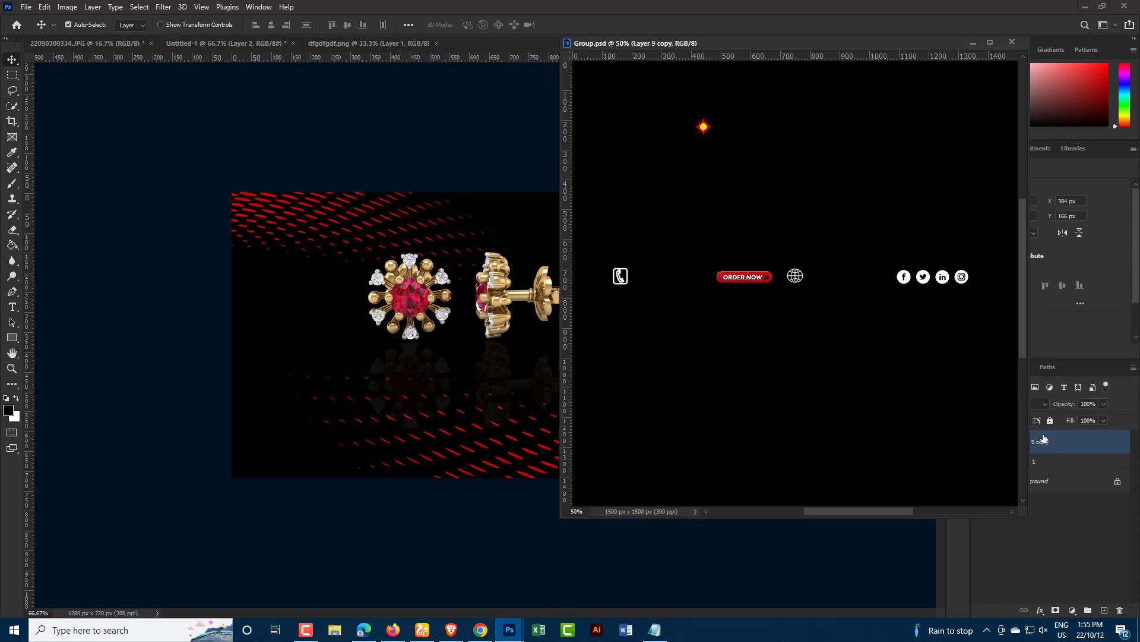
drag(832, 44, 836, 52)
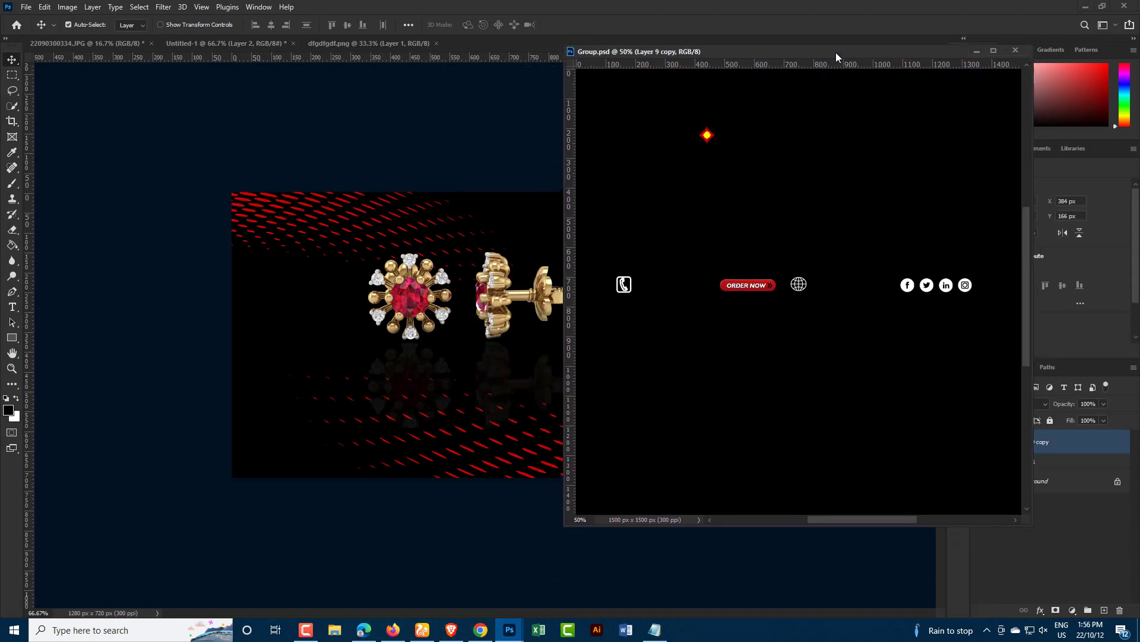
click(1070, 464)
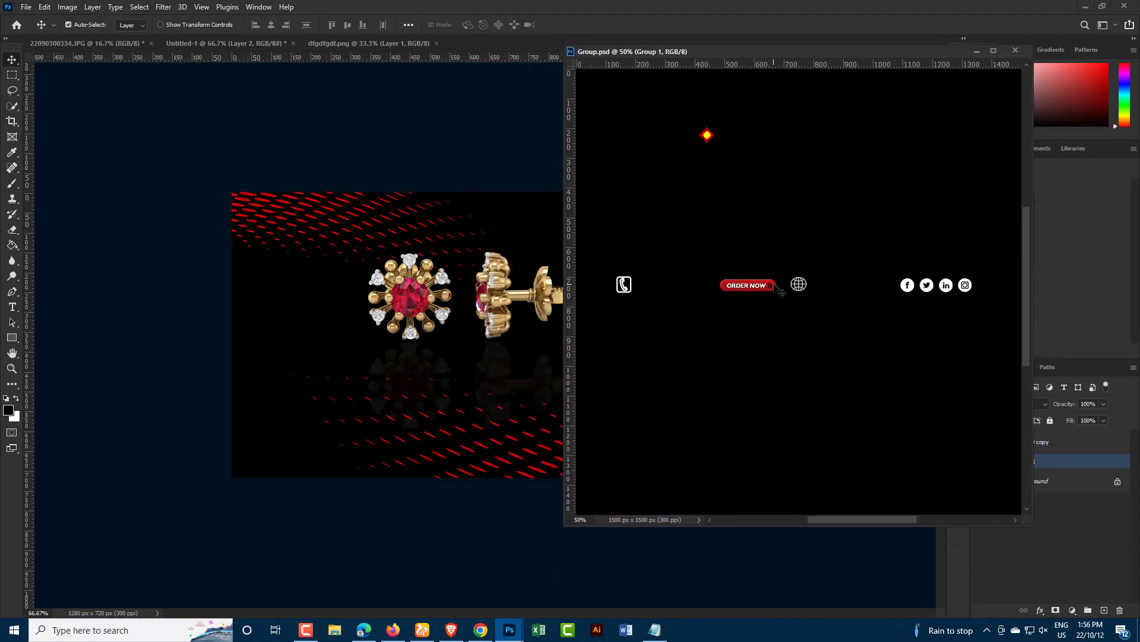
drag(1078, 474, 474, 431)
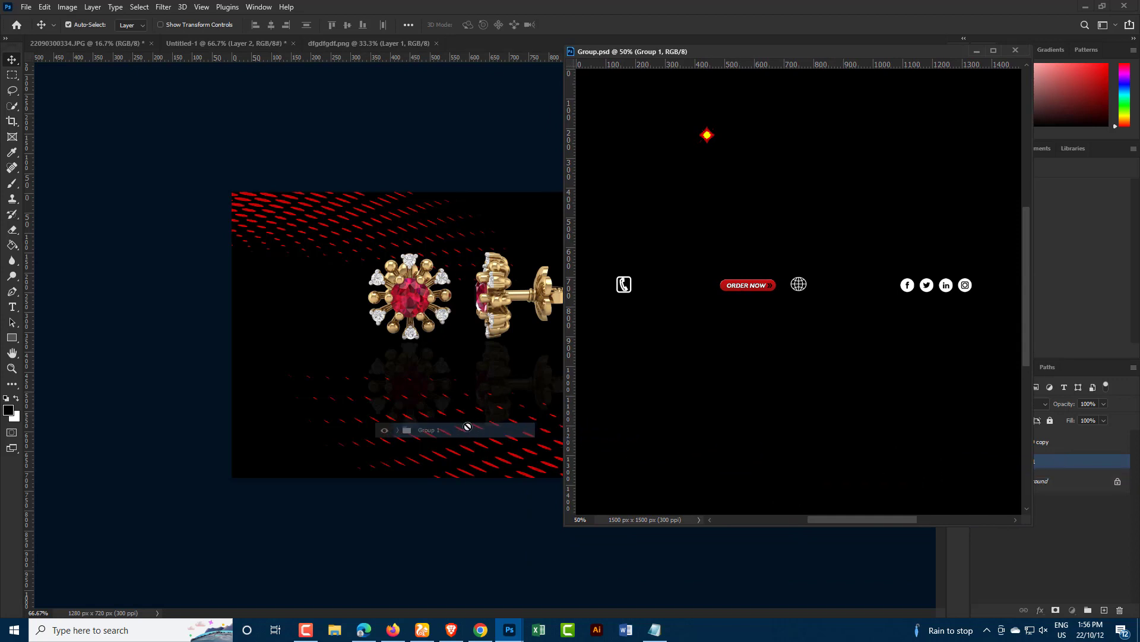
Shrink the contact bar group, move it lower and stretch it nearly full width along the bottom
drag(826, 55, 674, 40)
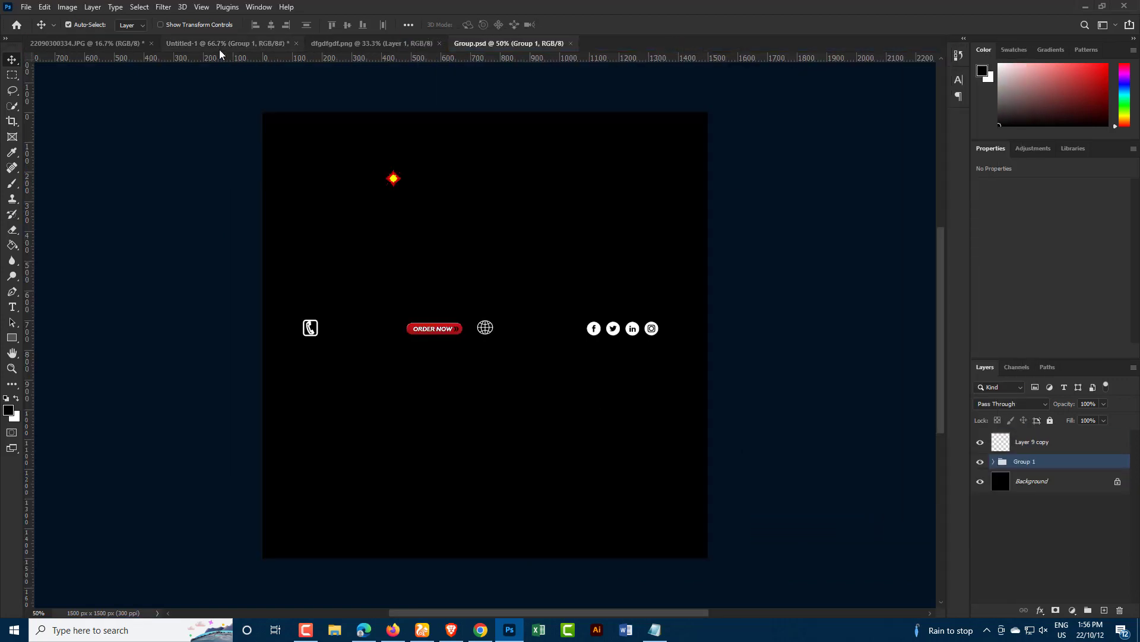
click(222, 45)
key(ctrl+t)
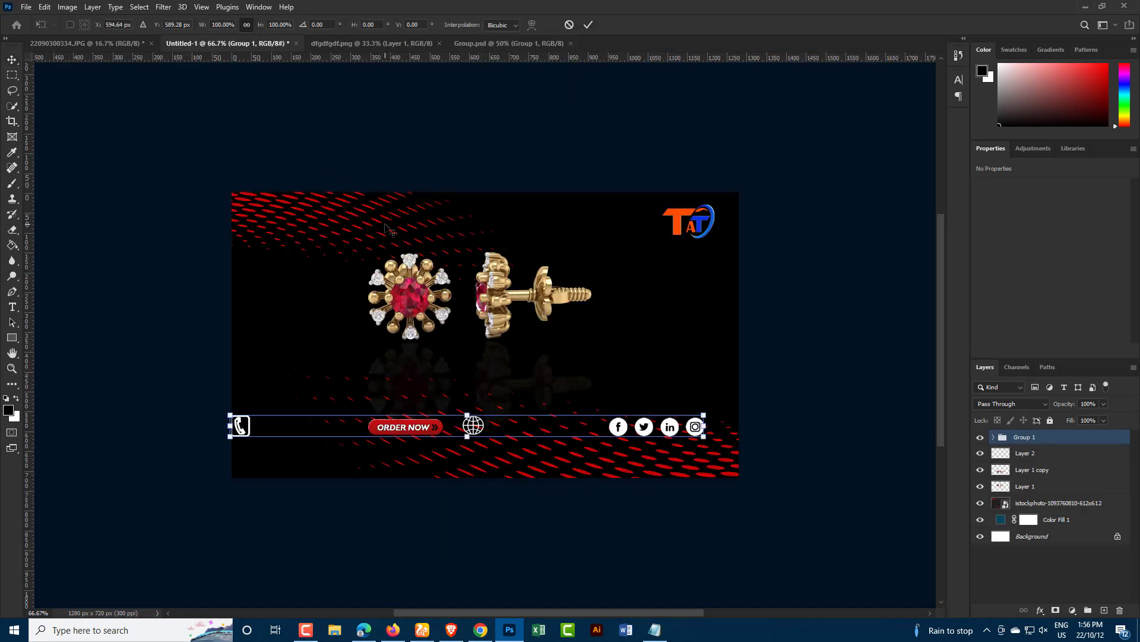
drag(472, 414, 488, 455)
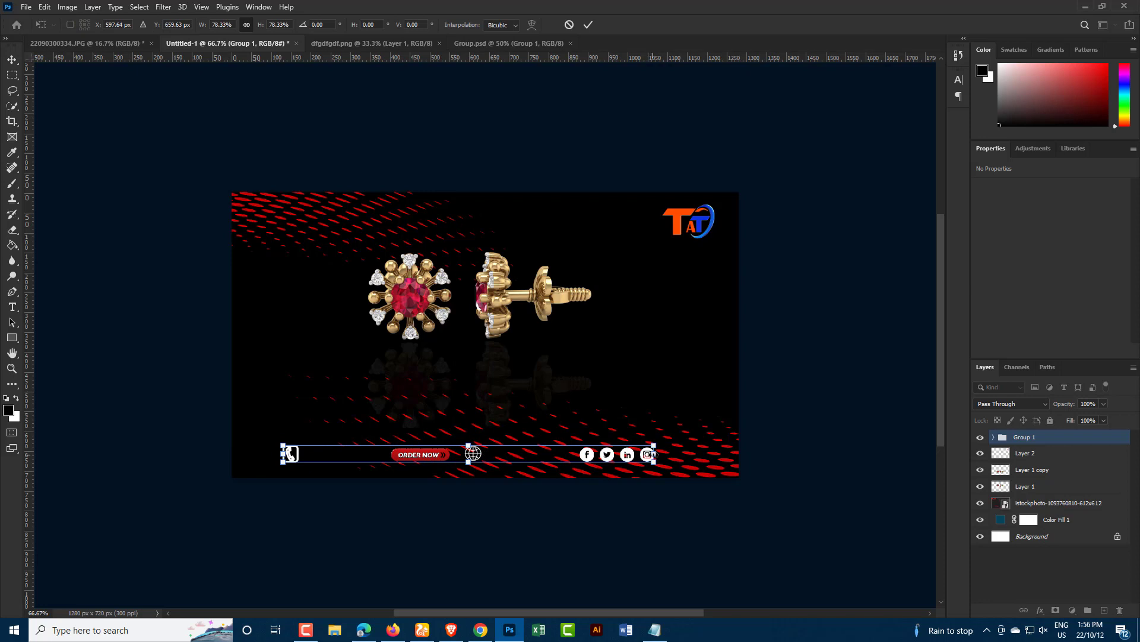
drag(654, 454, 720, 454)
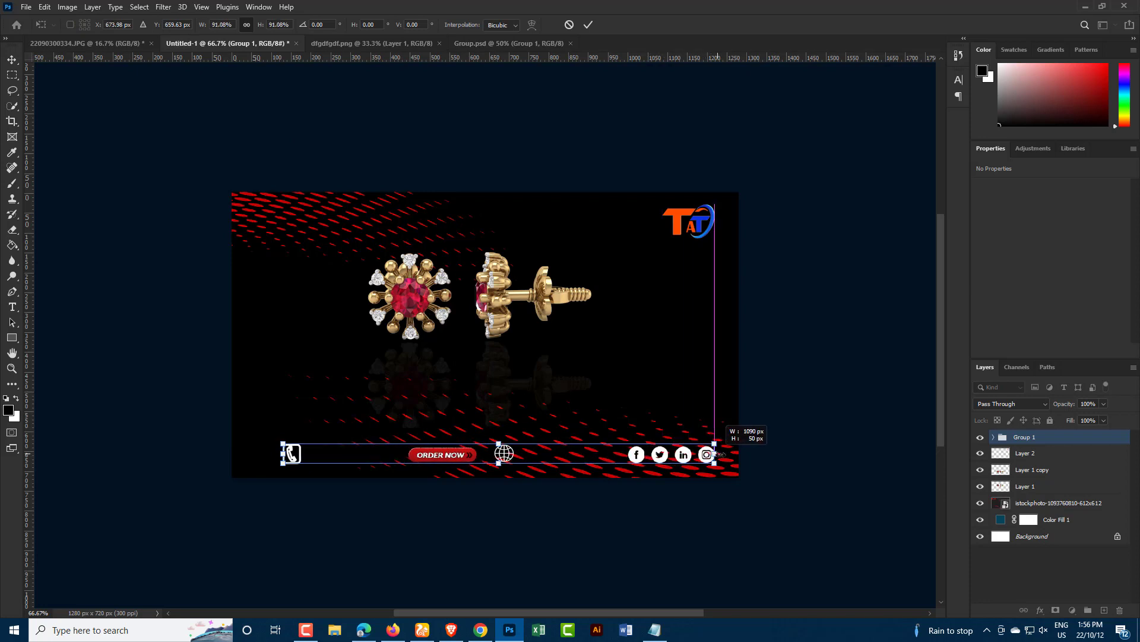
drag(285, 455, 245, 463)
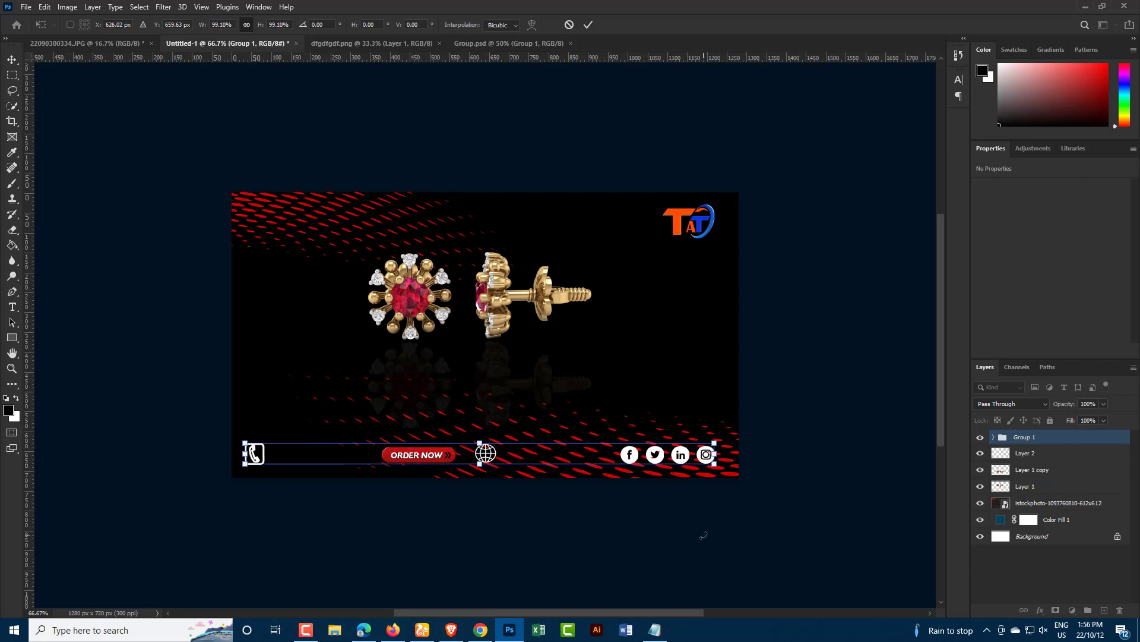
drag(715, 453, 723, 452)
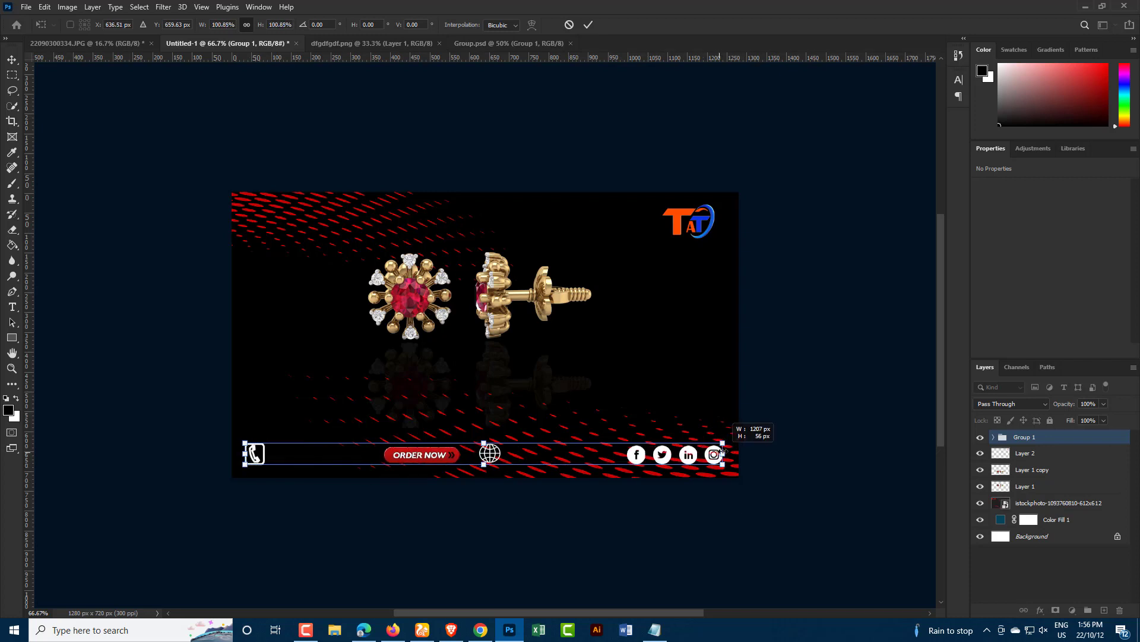
click(12, 63)
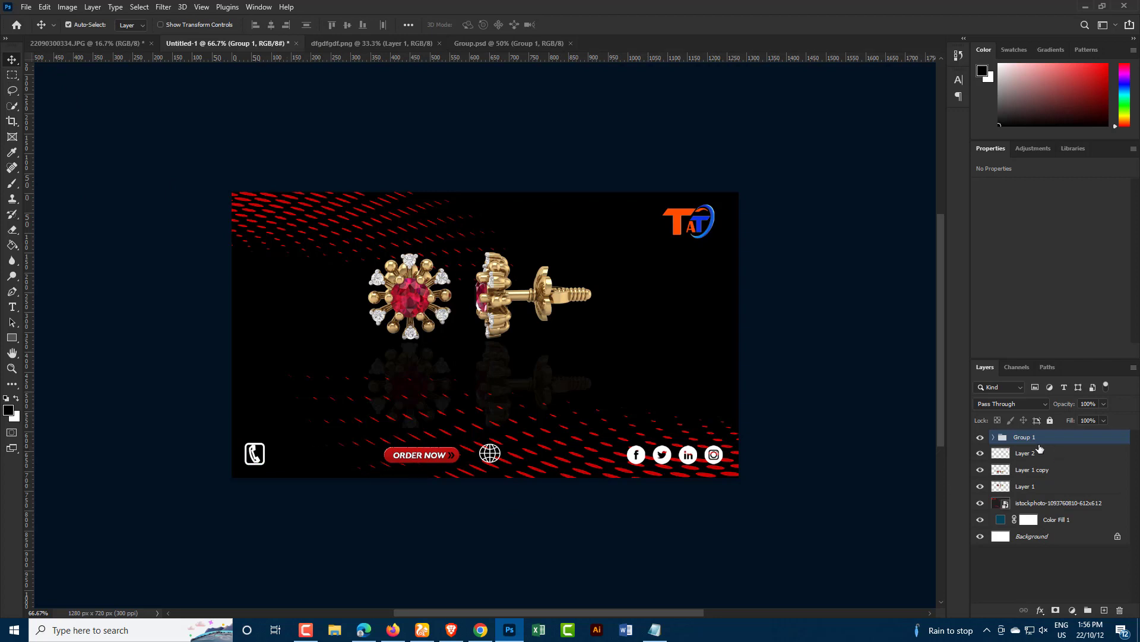
Add a new layer and start white horizontal text beside the phone icon
click(1104, 610)
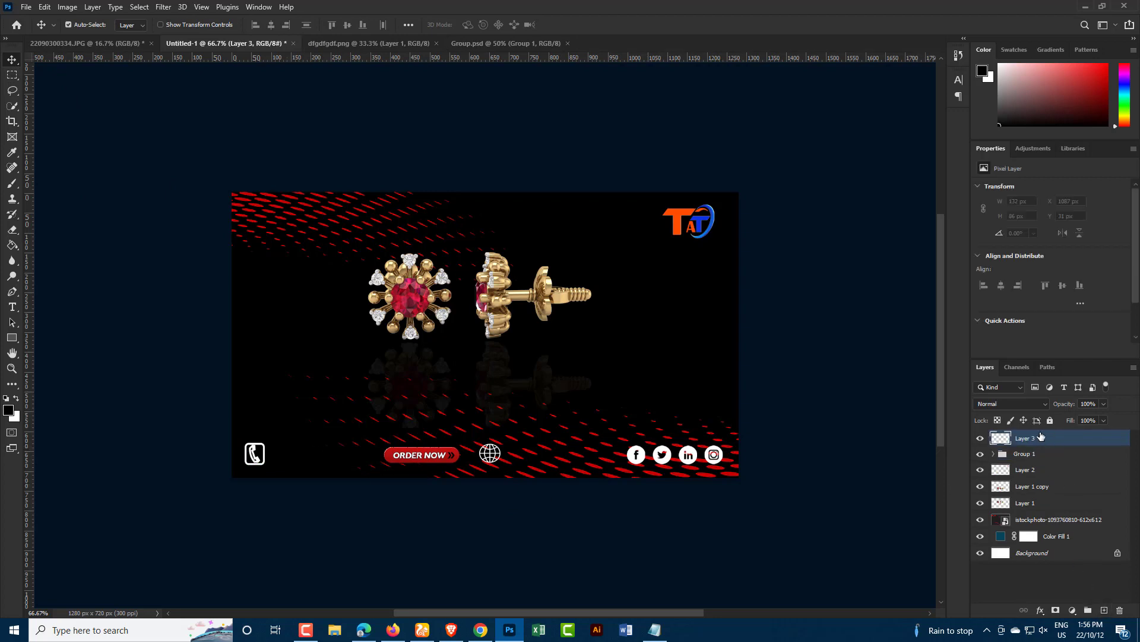
click(18, 402)
click(13, 313)
click(12, 307)
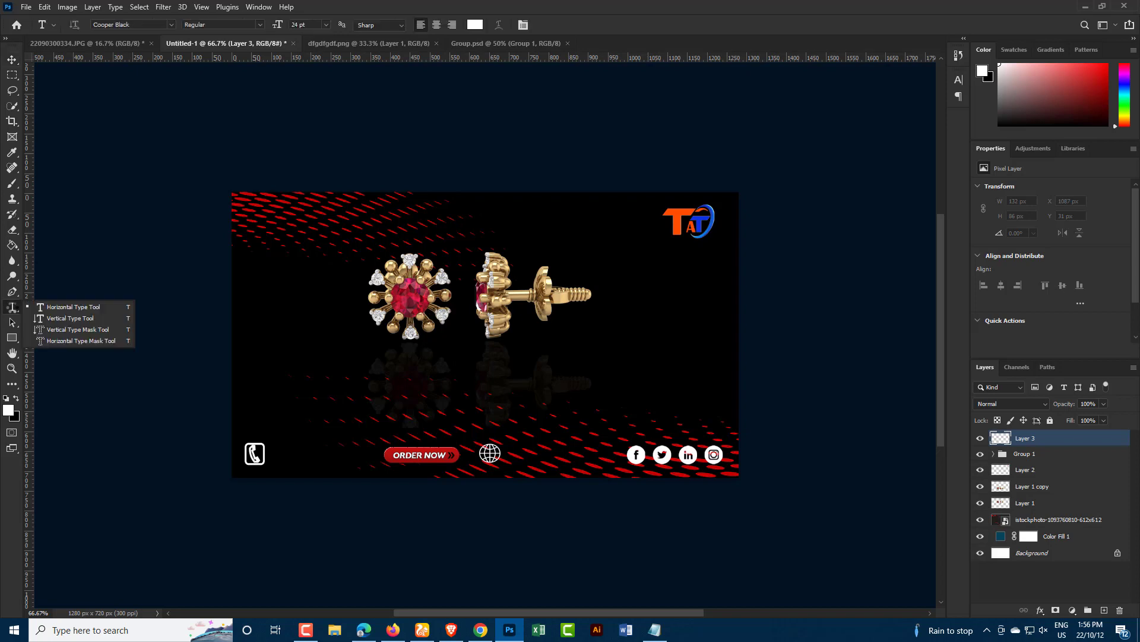
click(70, 308)
click(277, 455)
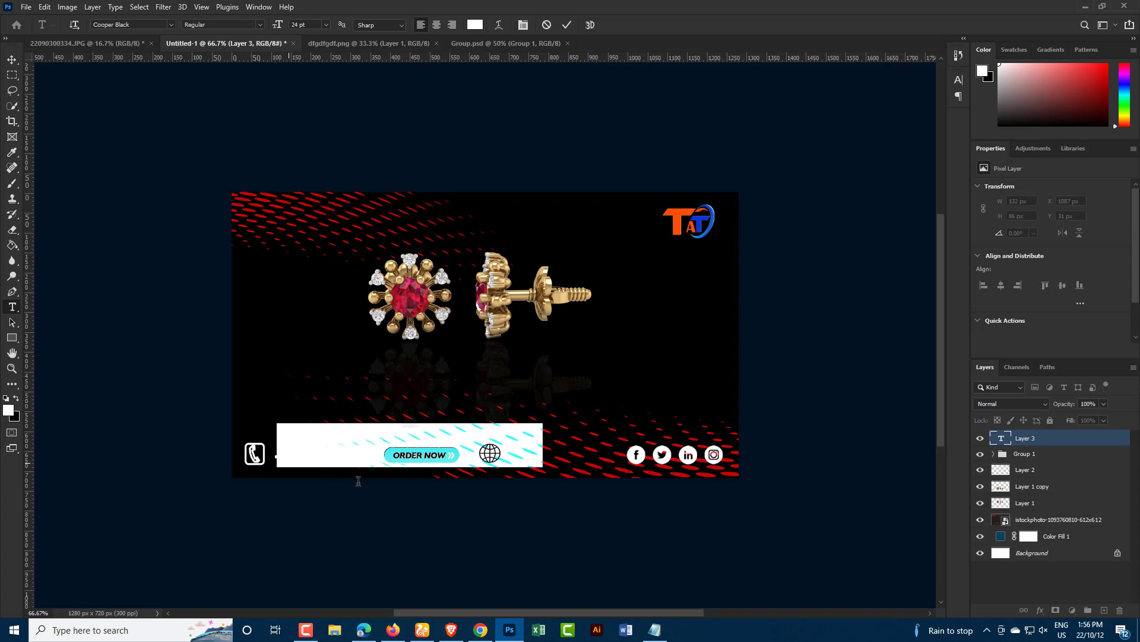
Set the text size to 8 pt and enter the contact phone number
click(326, 25)
click(306, 87)
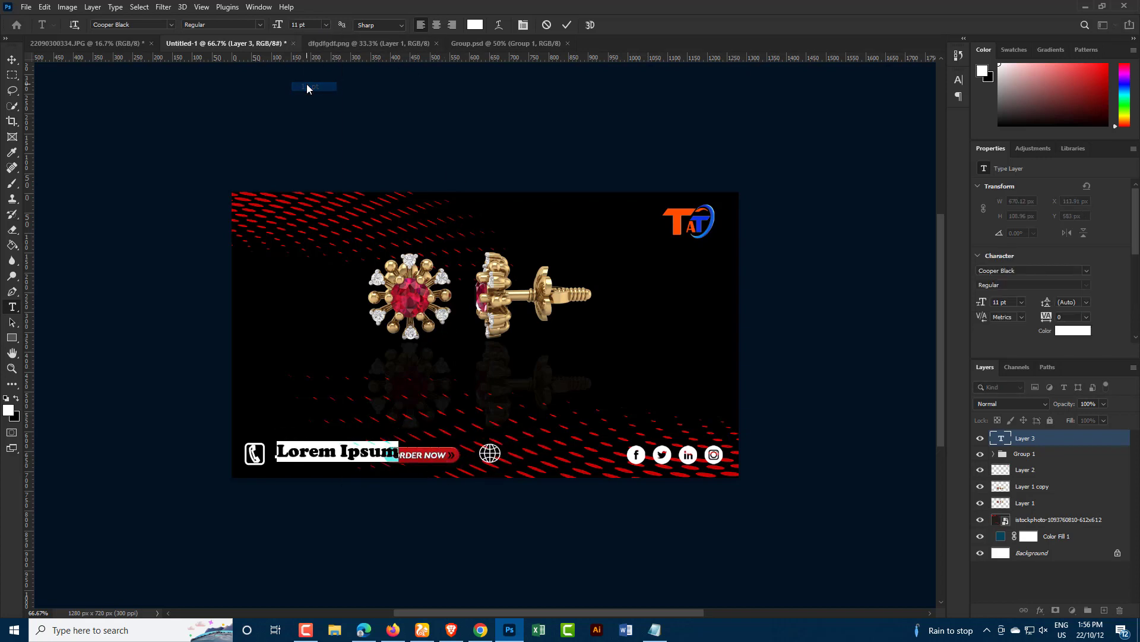
click(326, 25)
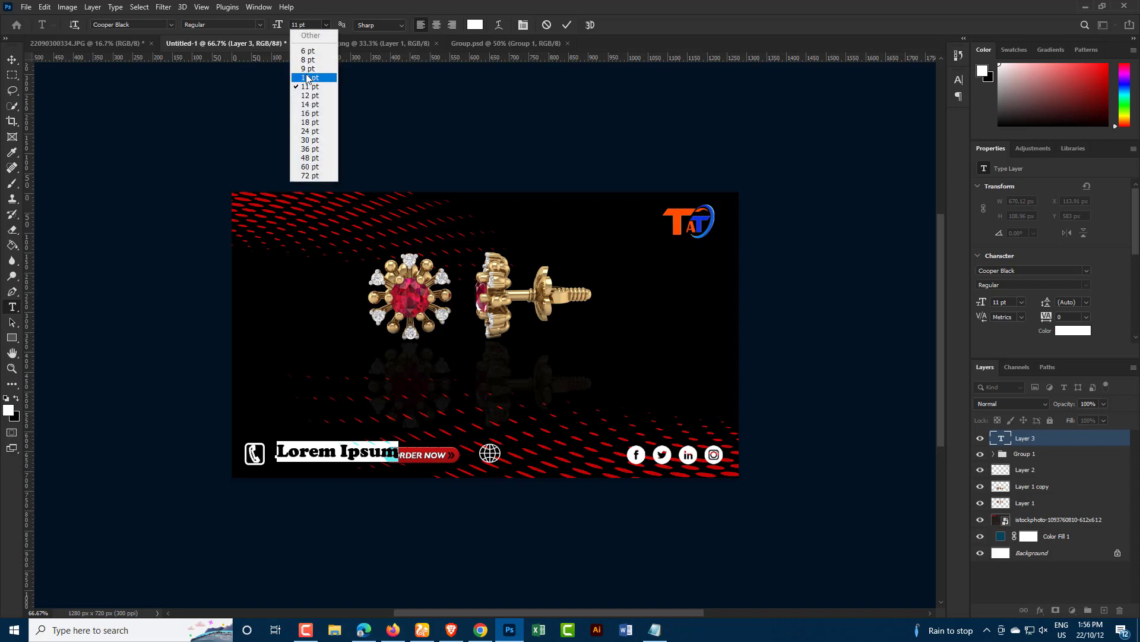
click(306, 78)
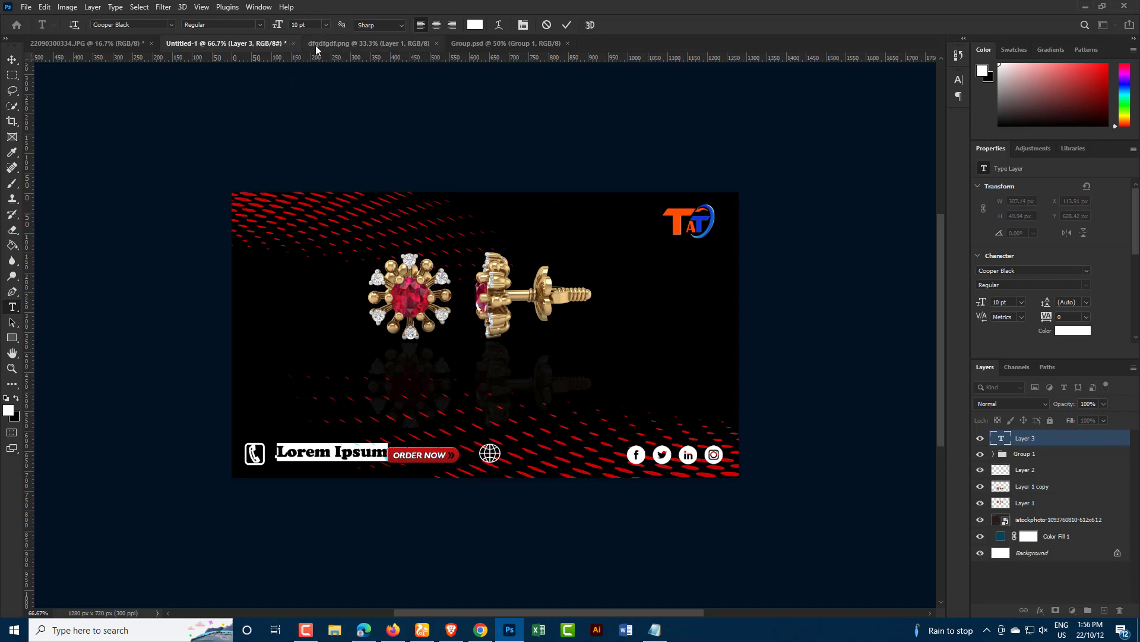
click(327, 25)
click(308, 72)
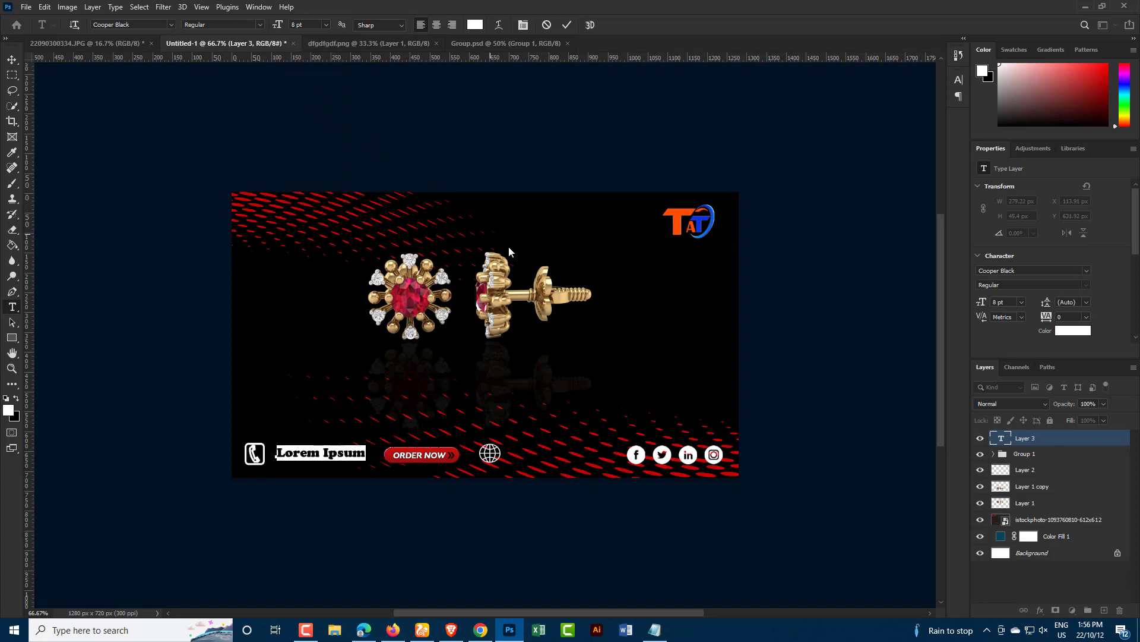
key(BackSpace)
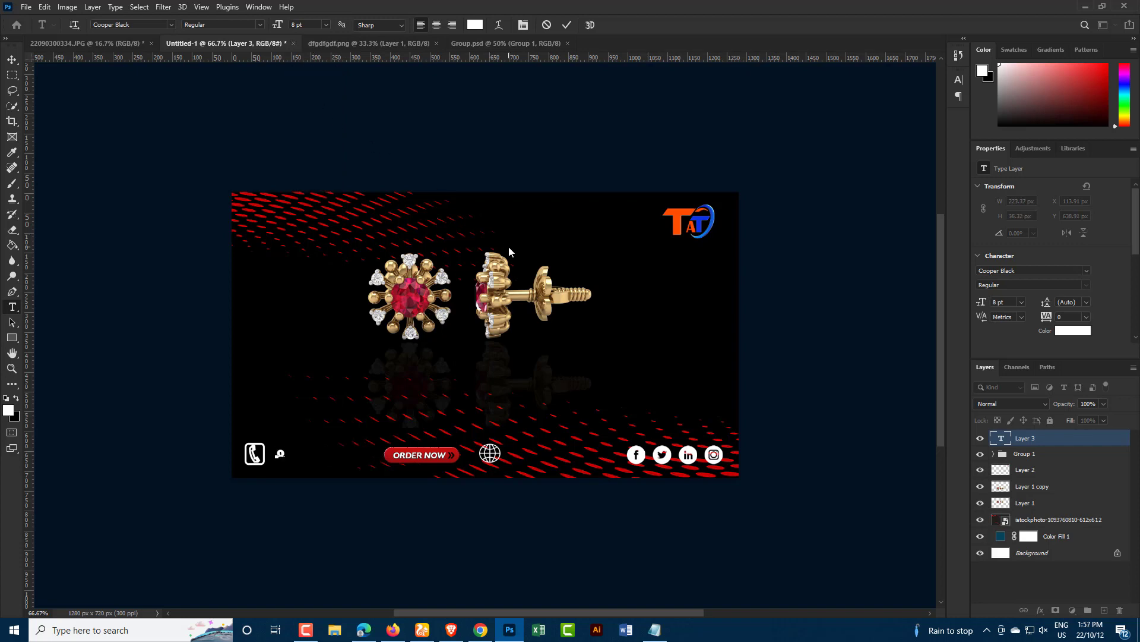
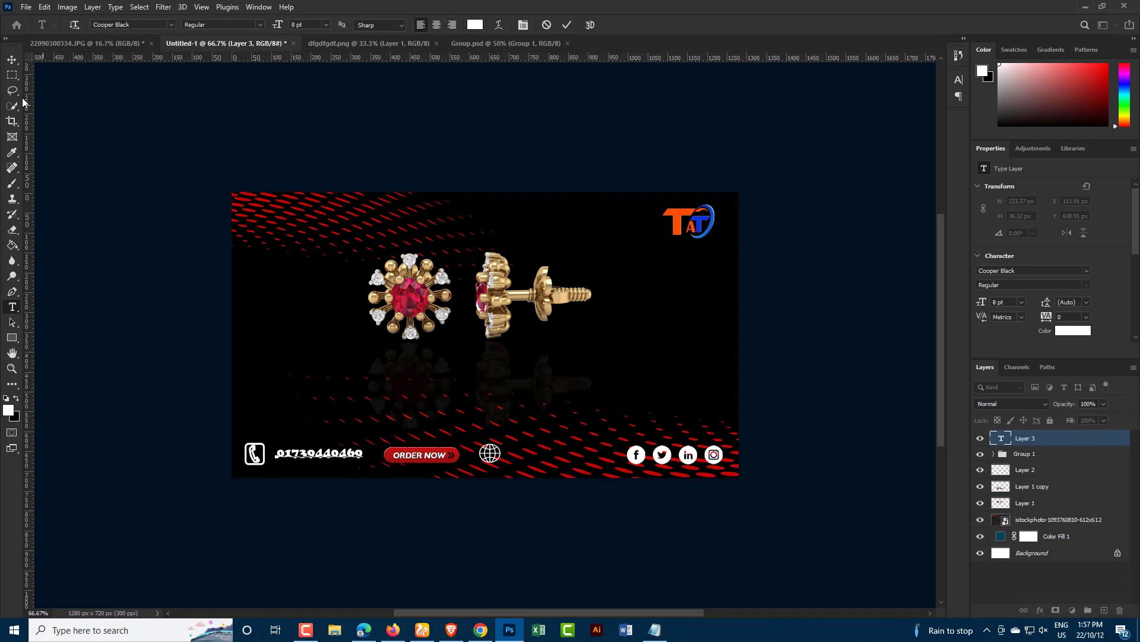
click(1036, 441)
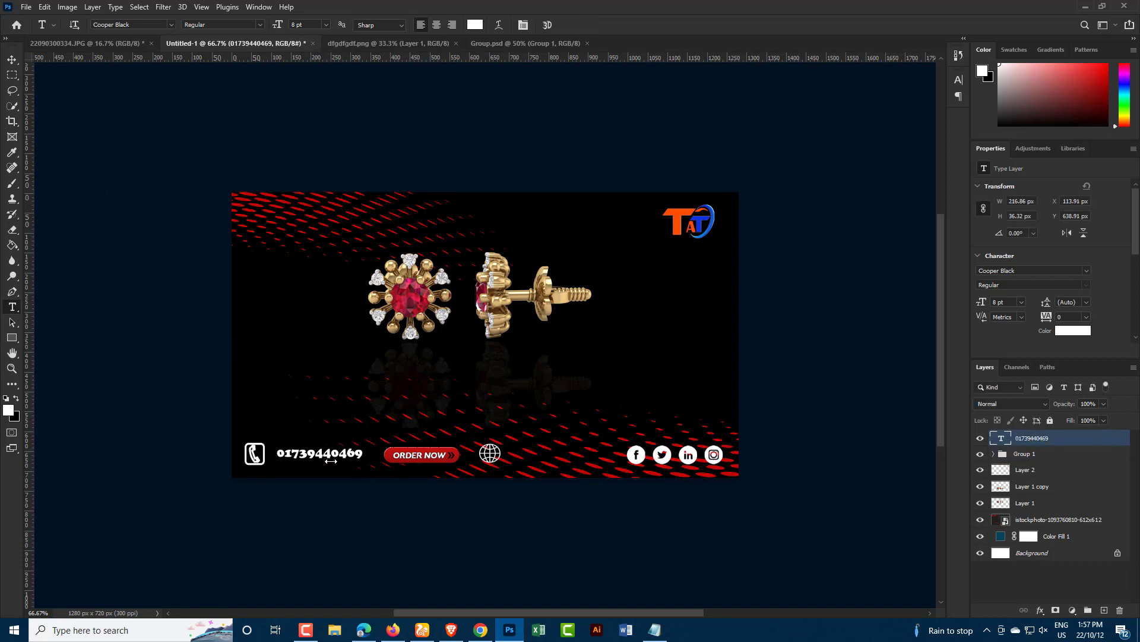
Apply Franklin Gothic Heavy to the phone number and nudge it two pixels lower
click(171, 24)
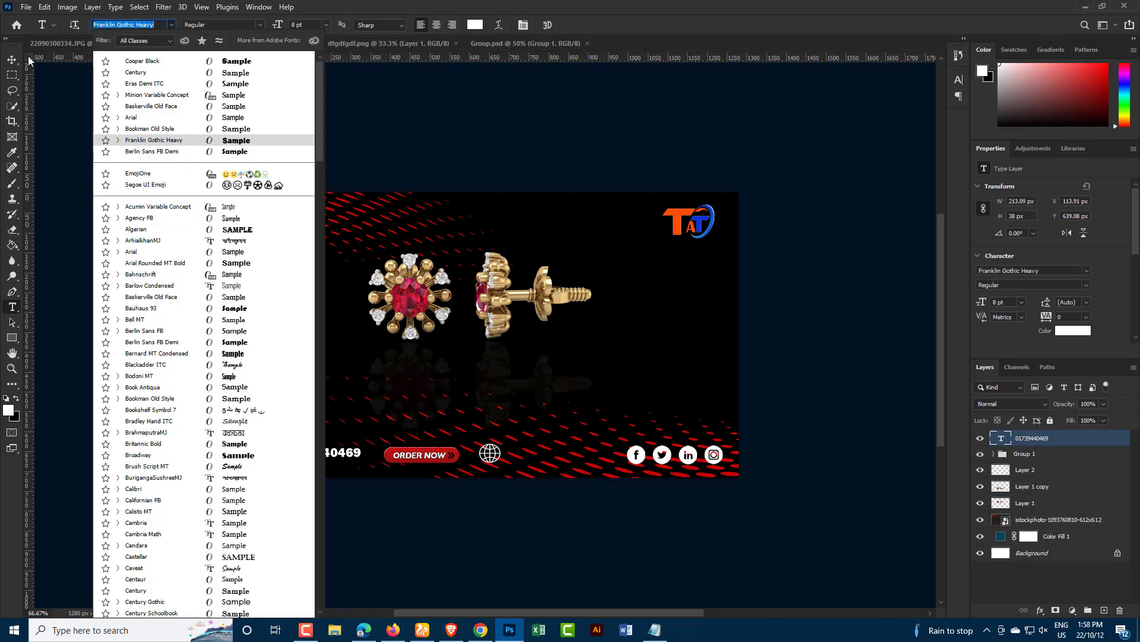
click(28, 59)
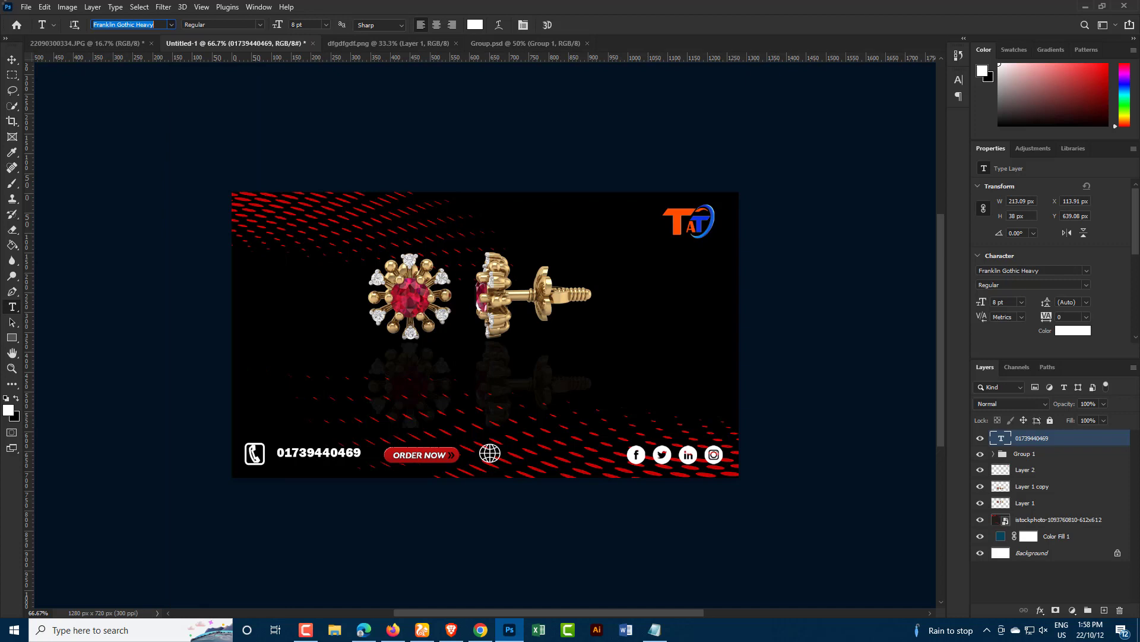
key(Return)
key(v)
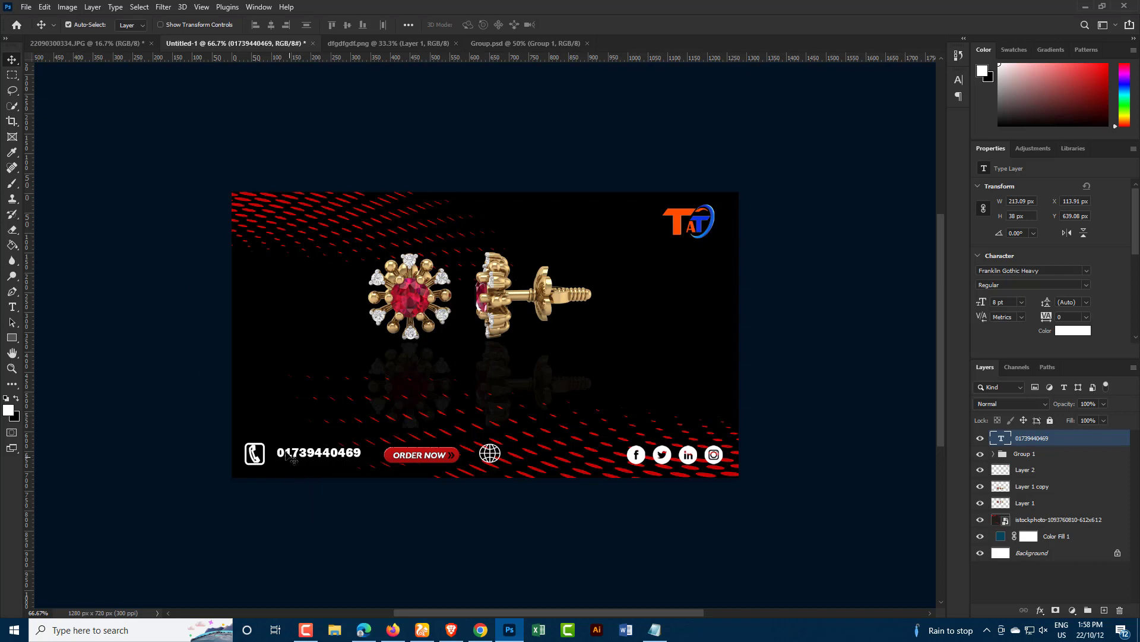
key(Down)
key(Down)
key(Down)
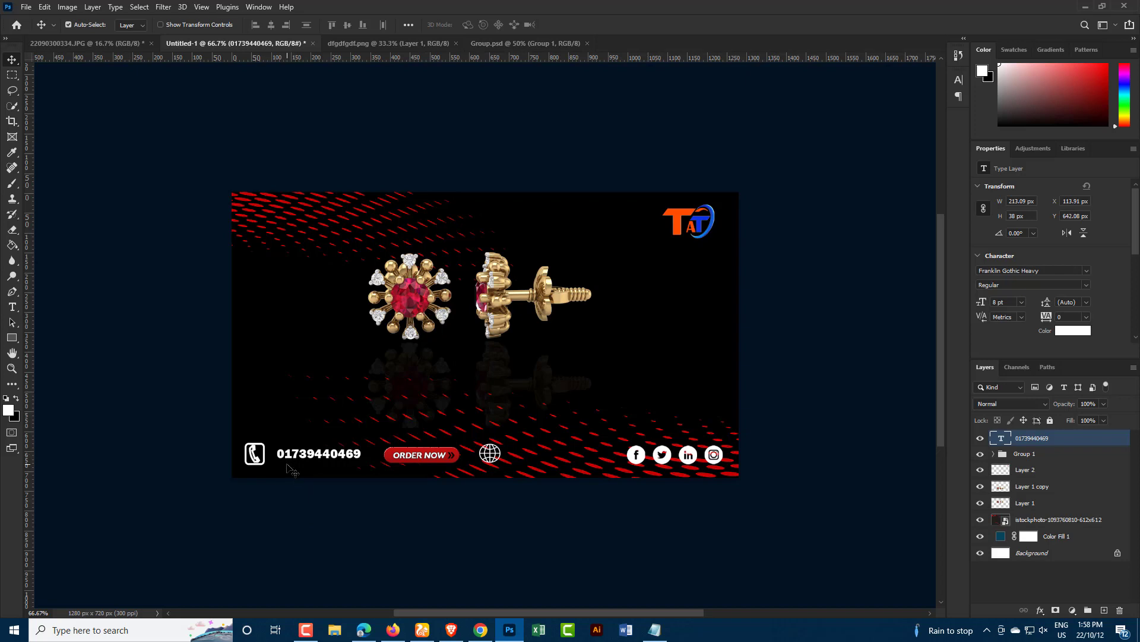
key(Down)
key(Down)
key(Down)
key(Down)
key(Down)
key(Down)
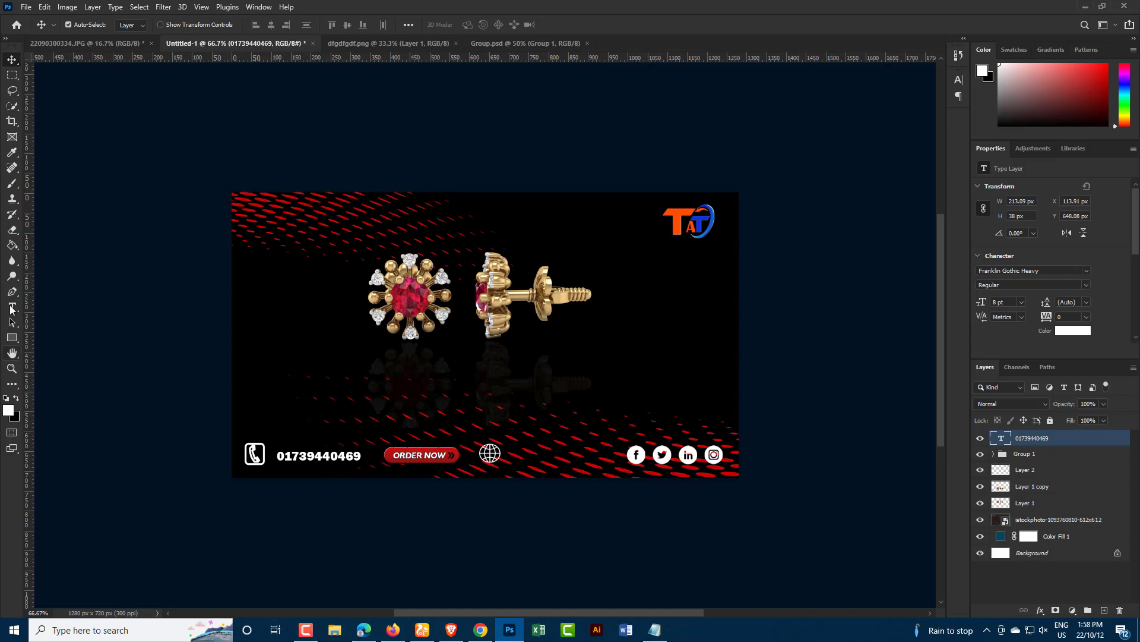
key(t)
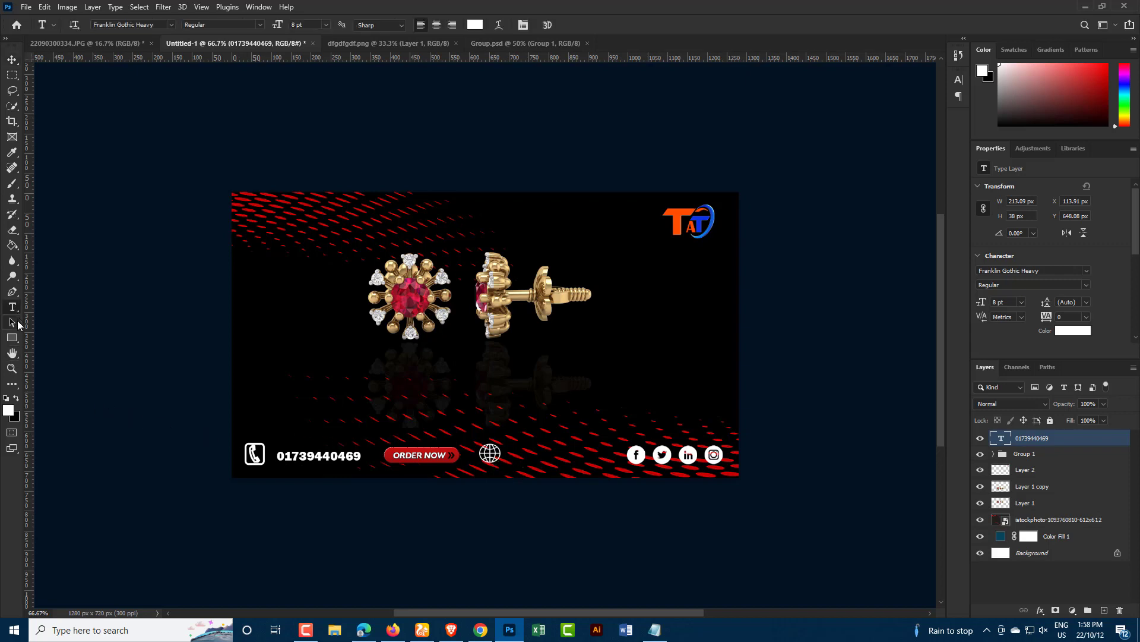
click(505, 452)
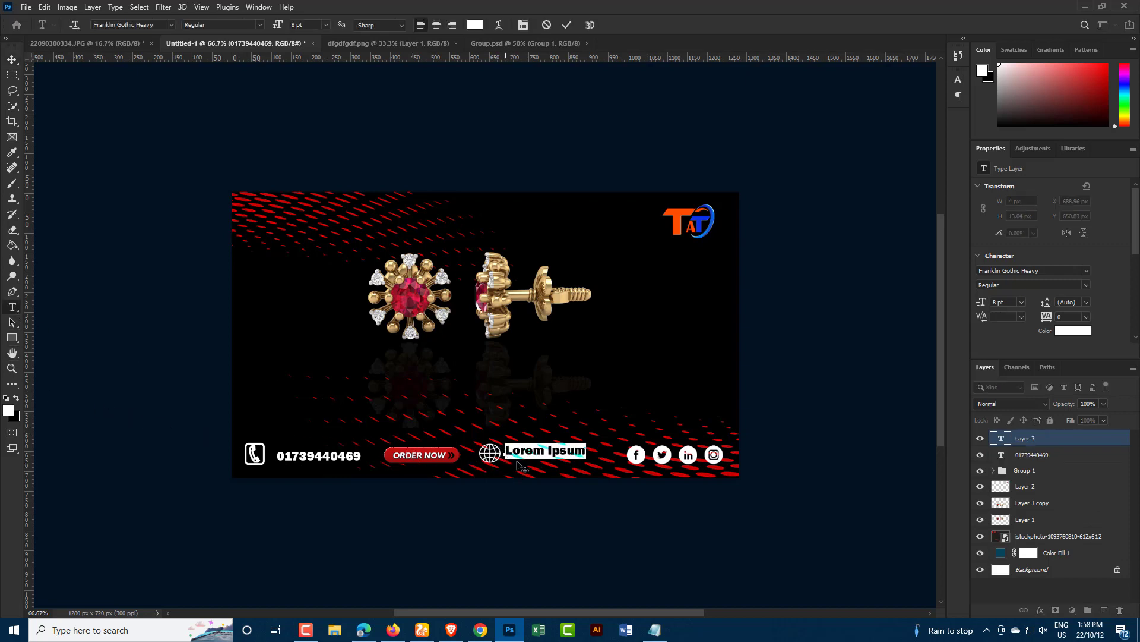
text(www.touchandtech)
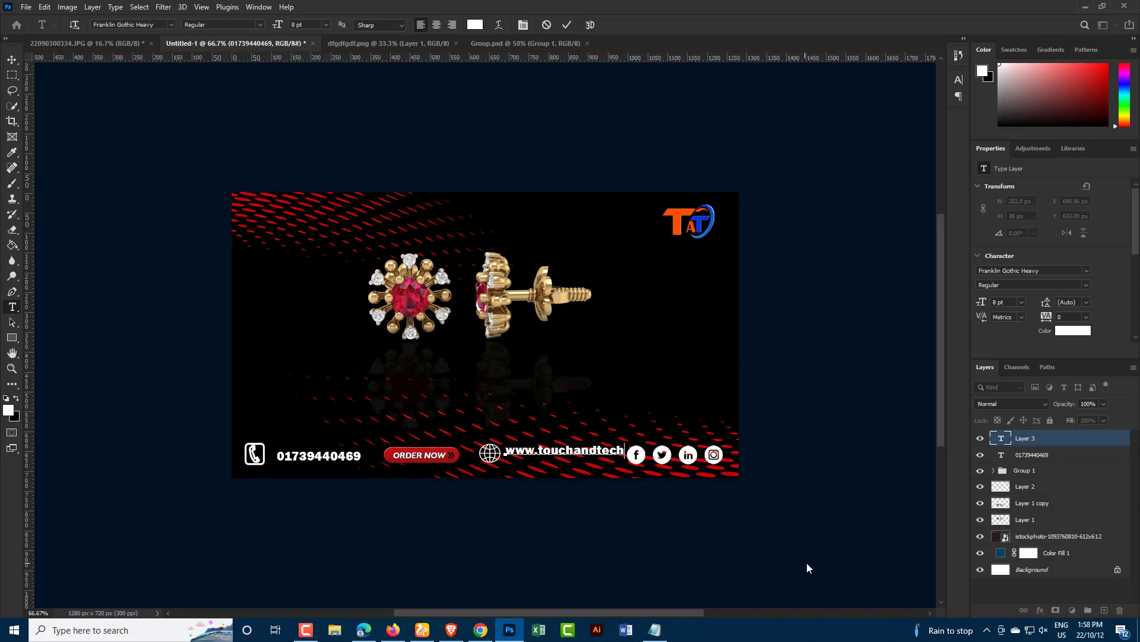
click(1053, 456)
Scale the web address to about 87% (6.97 pt) and fit it before the social icons
click(1053, 440)
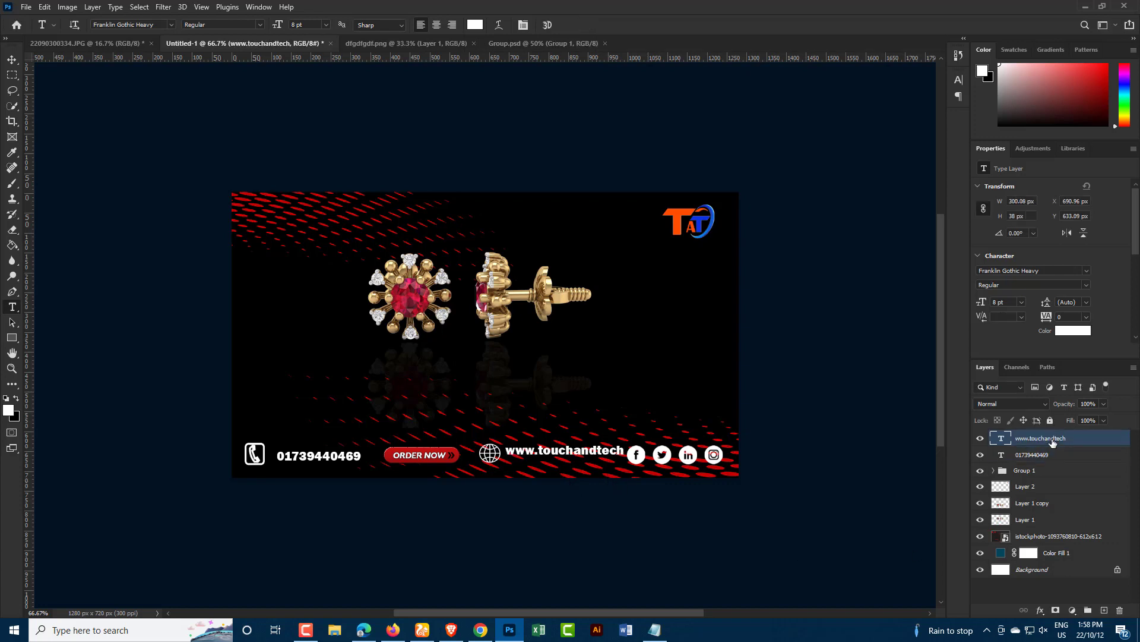
key(ctrl+t)
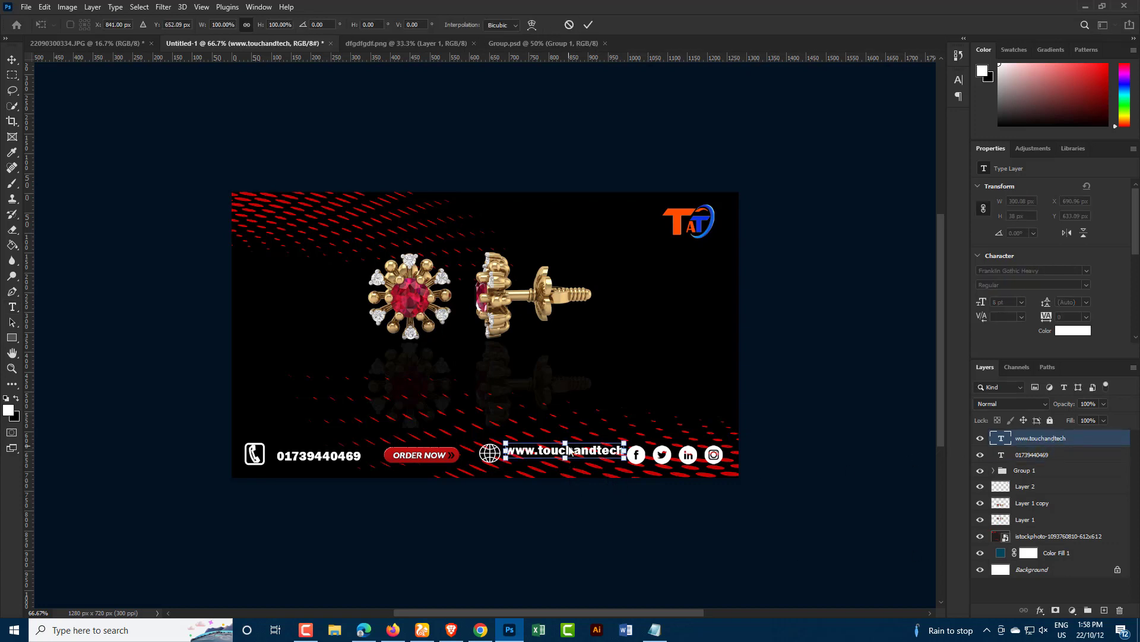
drag(562, 441, 562, 444)
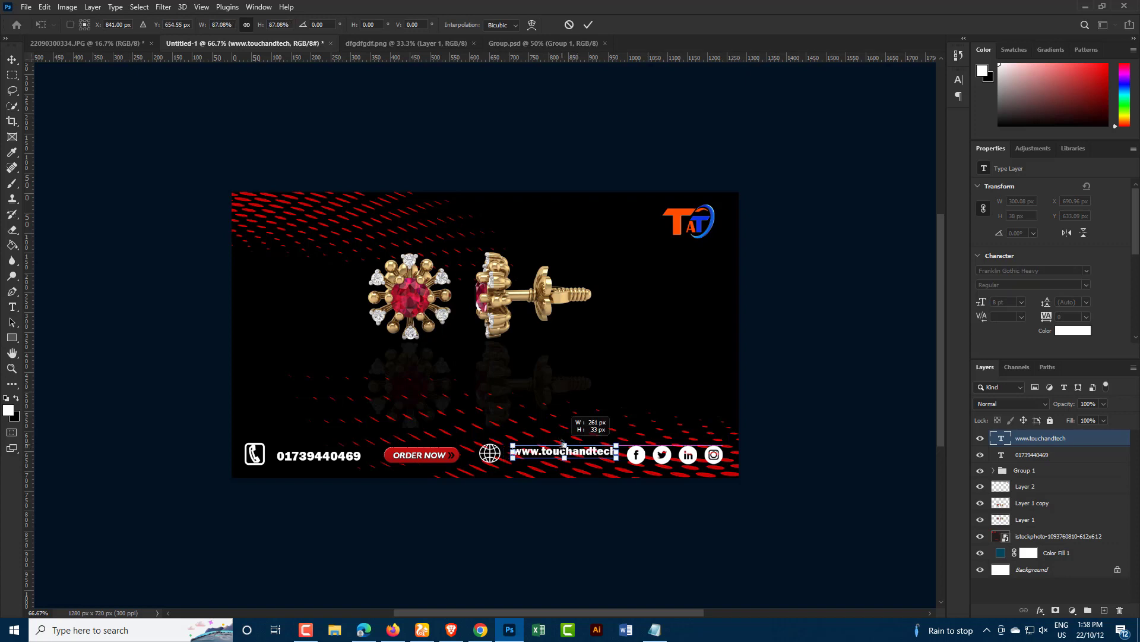
key(Return)
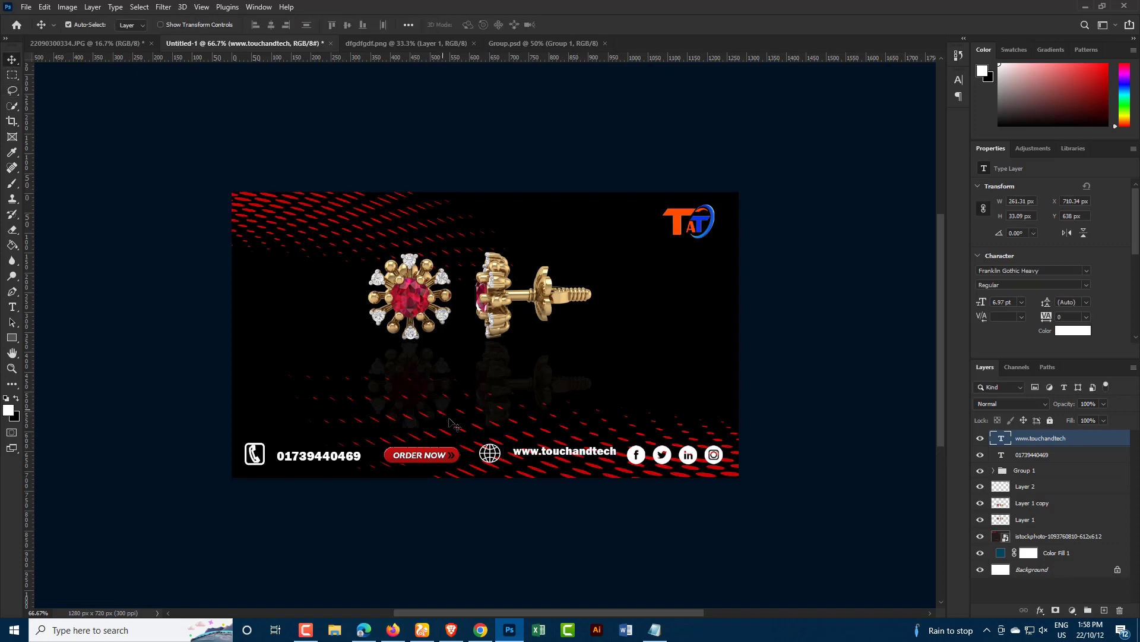
drag(516, 455, 510, 456)
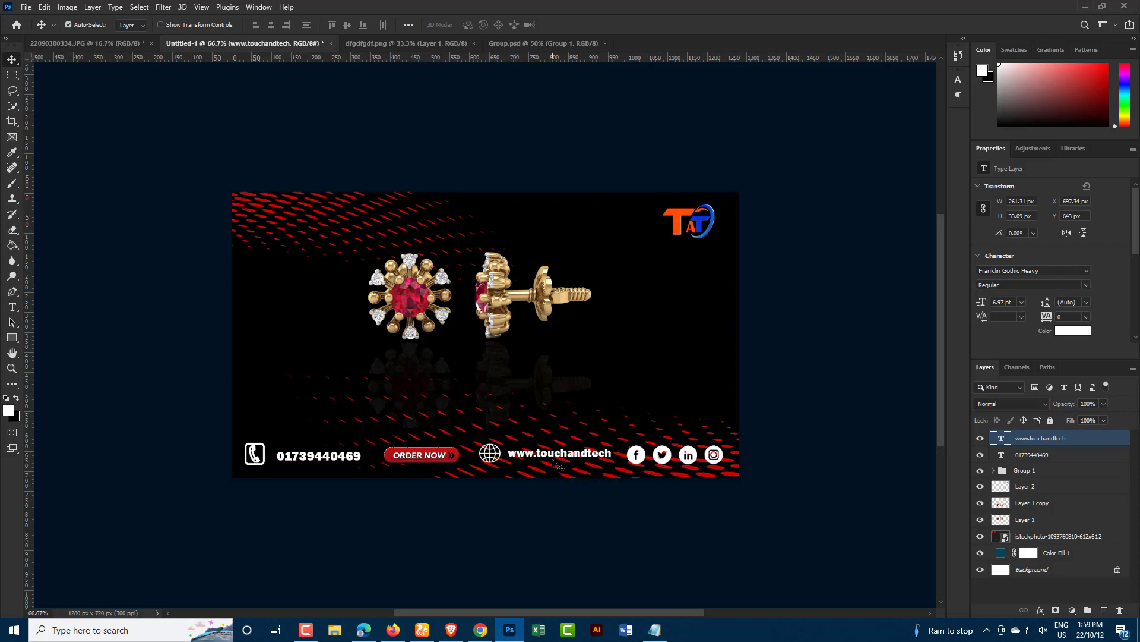
Select Layer 1 and Layer 1 copy and nudge the earrings and reflection down to Y 215 px
scroll(537, 431, up, 2)
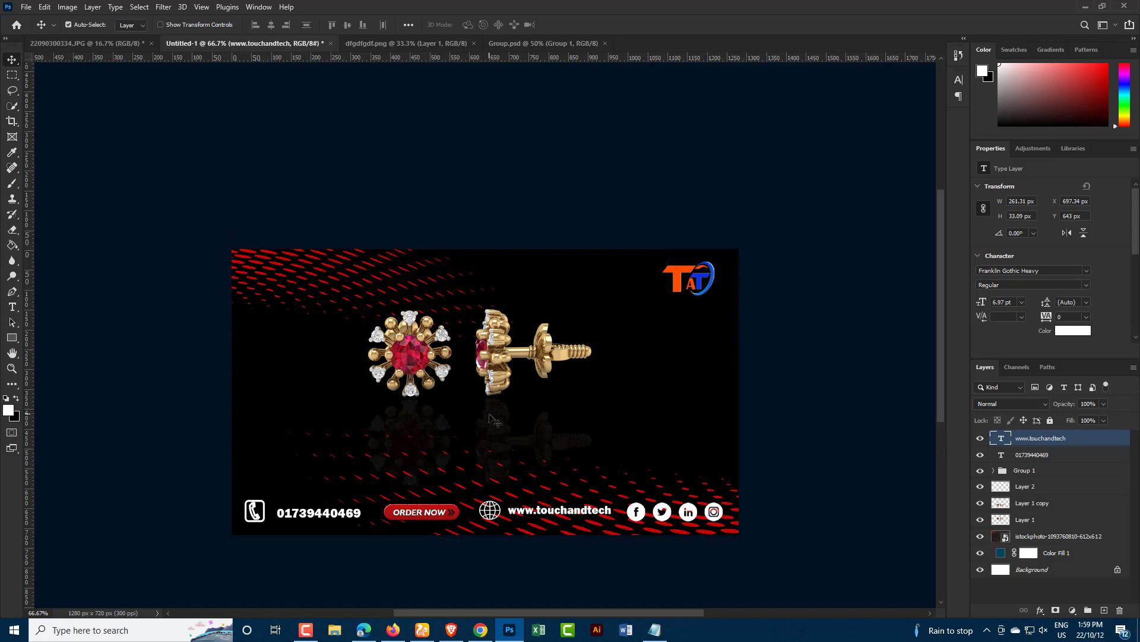
scroll(493, 419, down, 1)
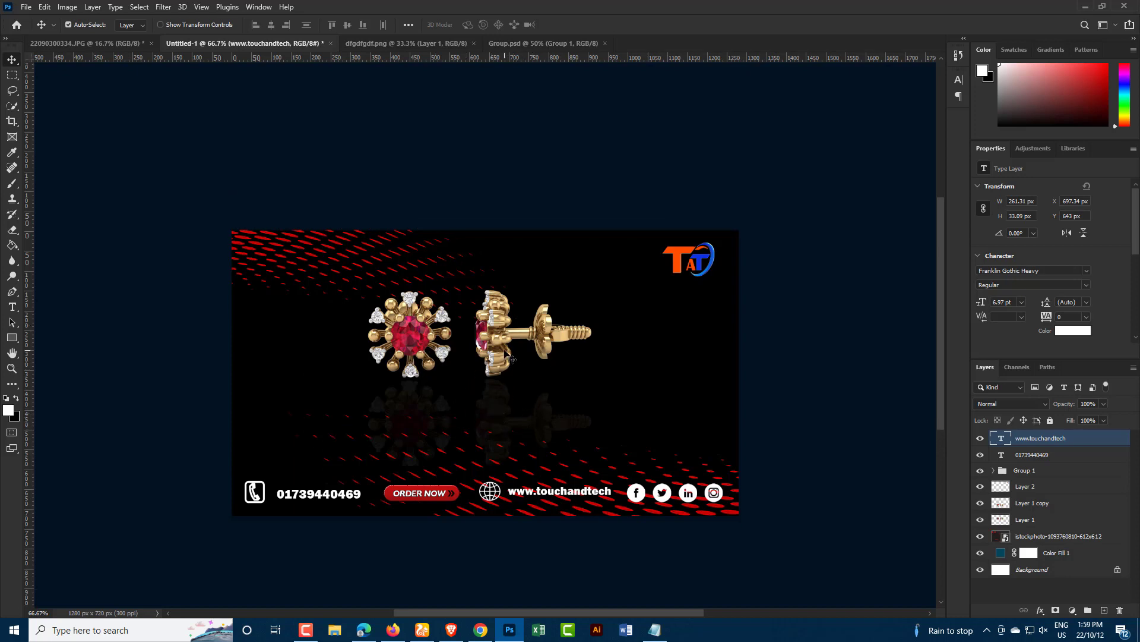
click(1059, 520)
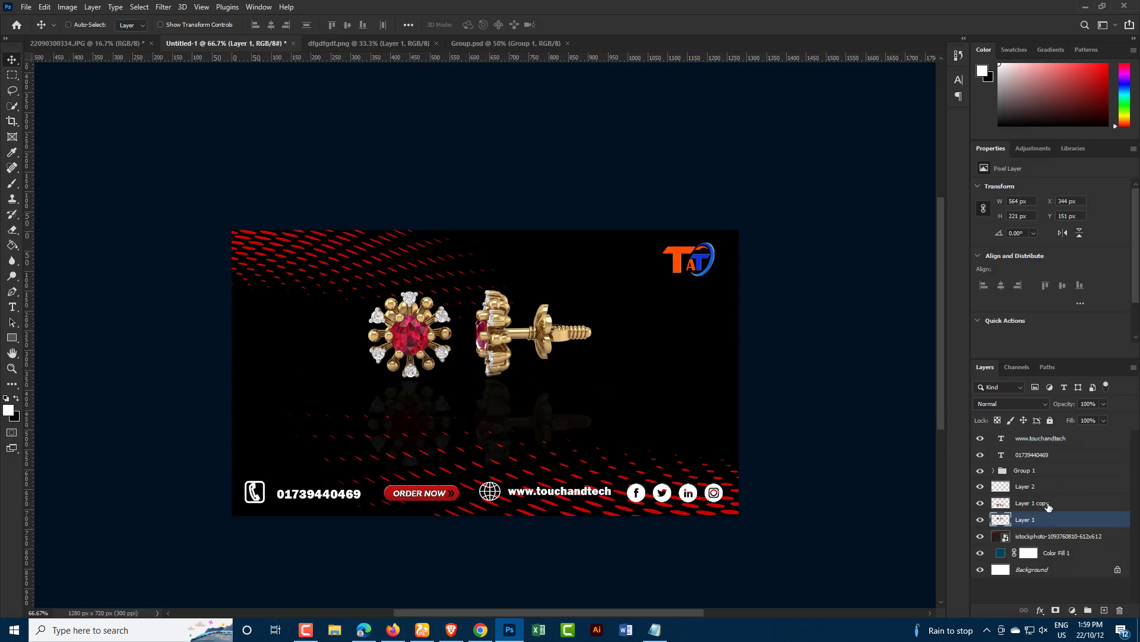
ctrl+click(1047, 504)
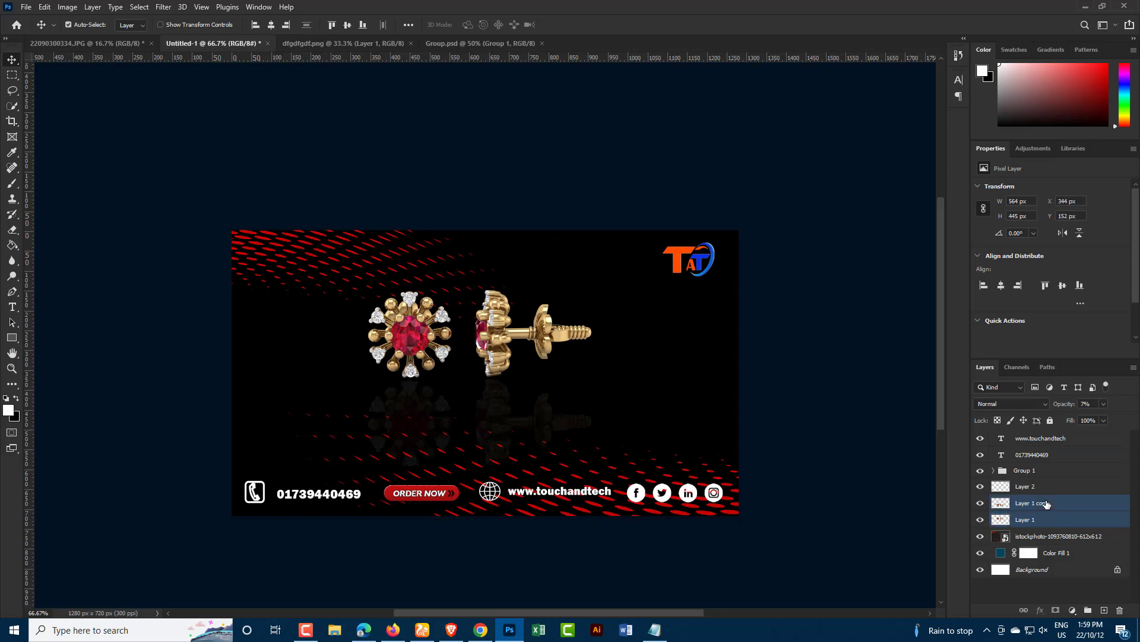
key(Down)
key(Down)
key(Down)
key(Down)
key(Down)
key(Down)
key(Down)
key(Down)
key(Down)
key(Down)
key(Down)
key(Down)
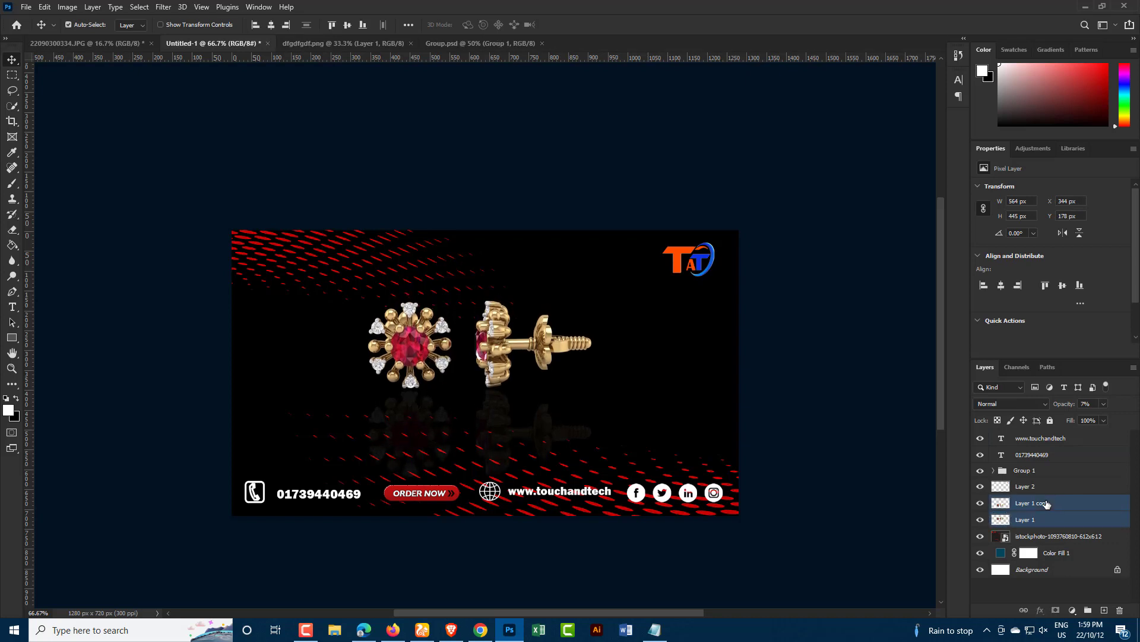
key(Down)
key(Down)
key(Down)
key(Down)
key(Down)
key(Down)
key(Down)
key(Down)
key(Down)
key(Down)
key(Down)
key(Down)
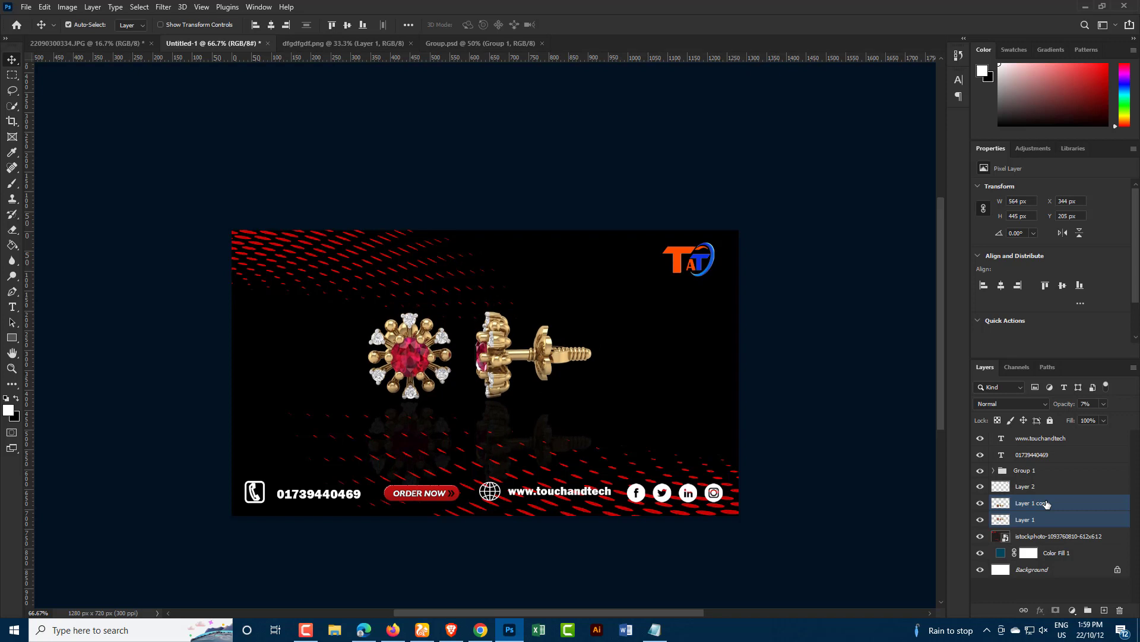
key(Down)
key(Down)
key(Down)
key(Down)
key(Down)
key(Down)
key(Down)
key(Down)
key(Down)
key(Down)
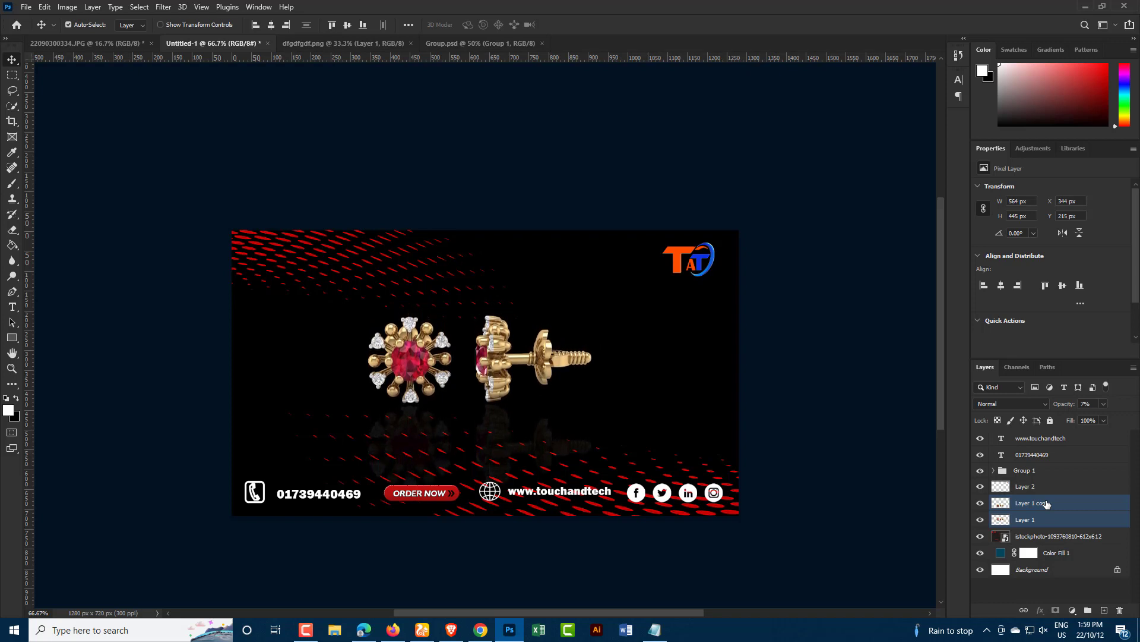
key(Down)
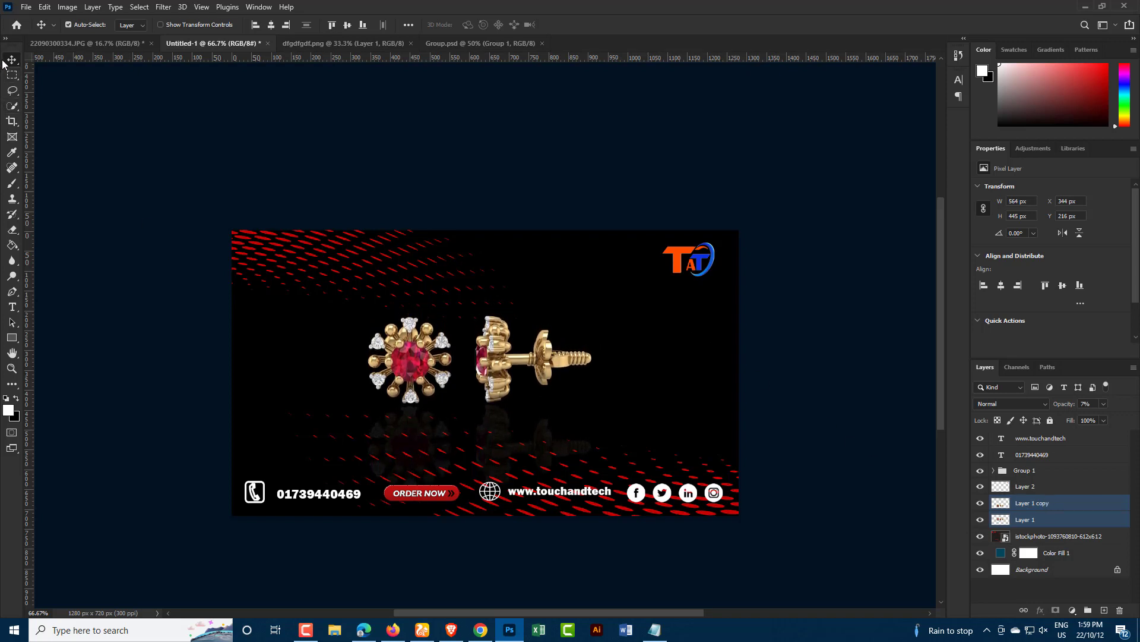
Copy the sparkle layer from Group.psd into the banner document
click(446, 42)
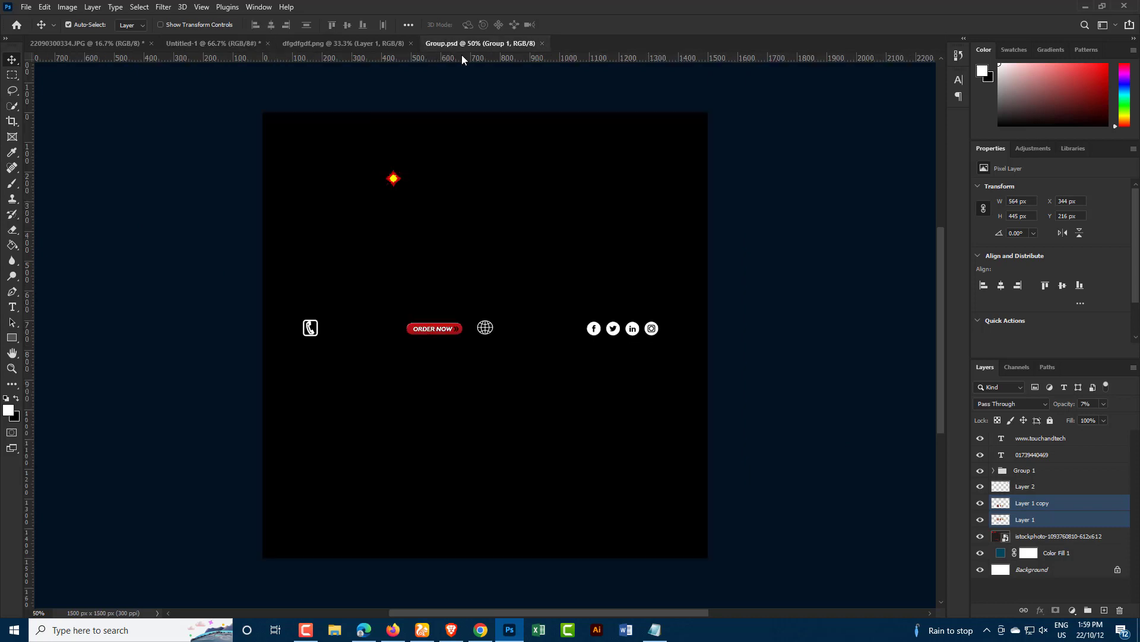
drag(462, 45, 745, 283)
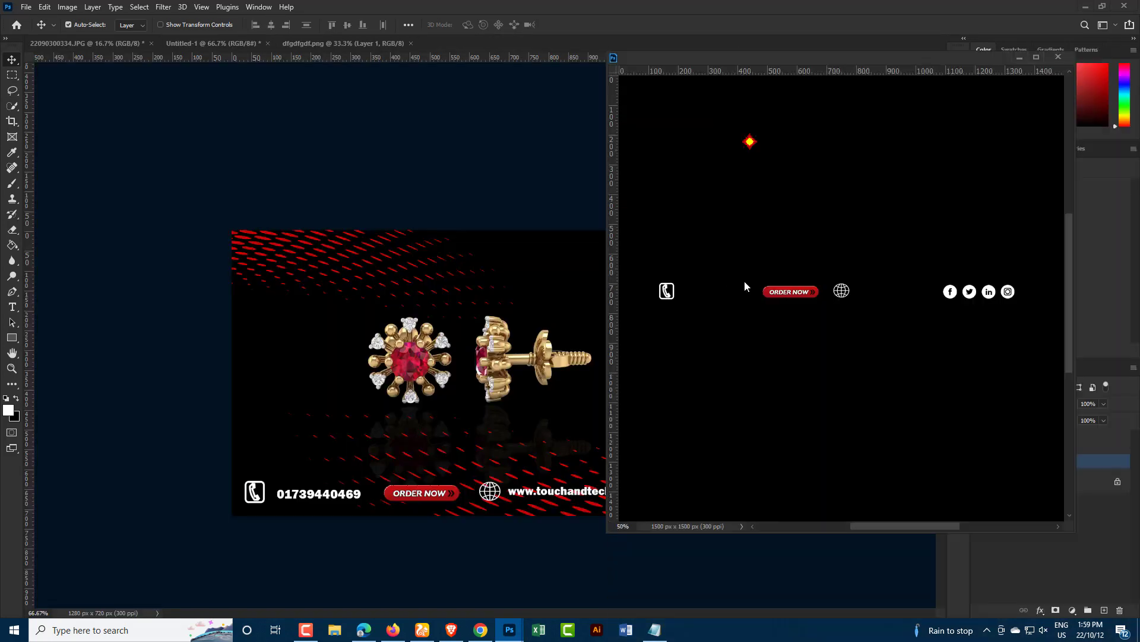
mouse_move(749, 152)
mouse_down()
mouse_move(752, 175)
mouse_move(508, 340)
mouse_up()
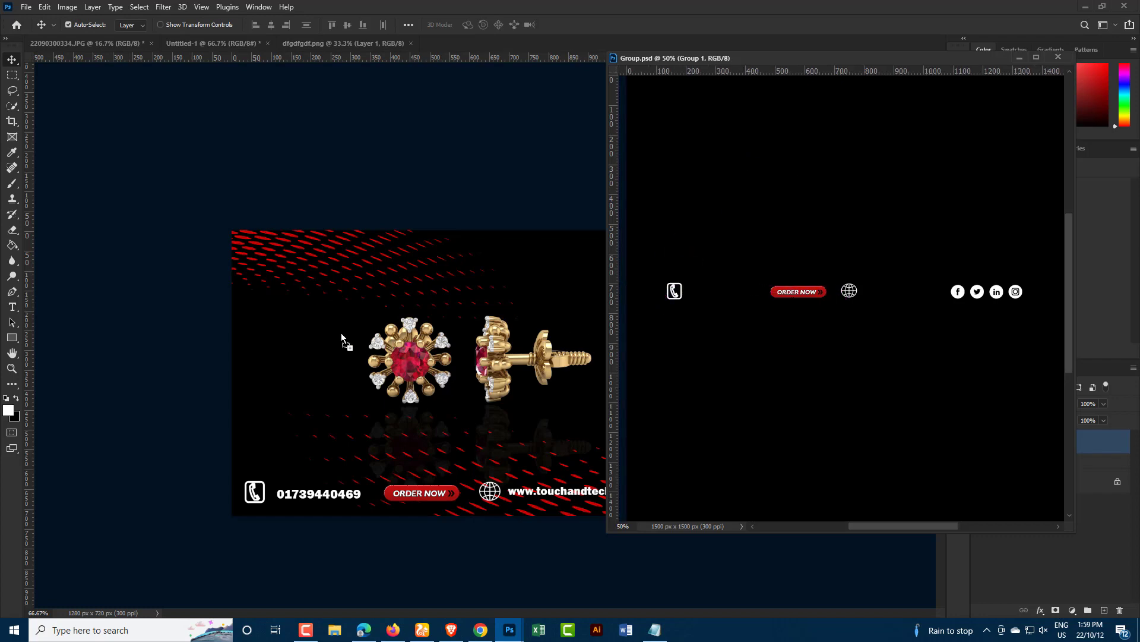
drag(407, 351, 341, 333)
drag(849, 56, 679, 40)
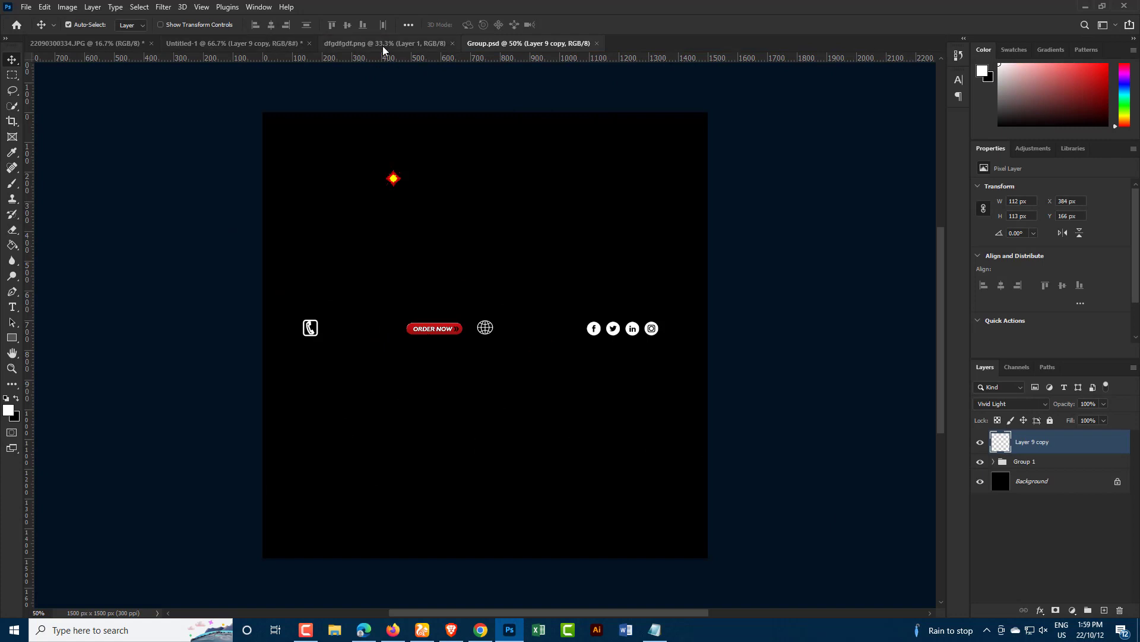
click(383, 45)
click(228, 45)
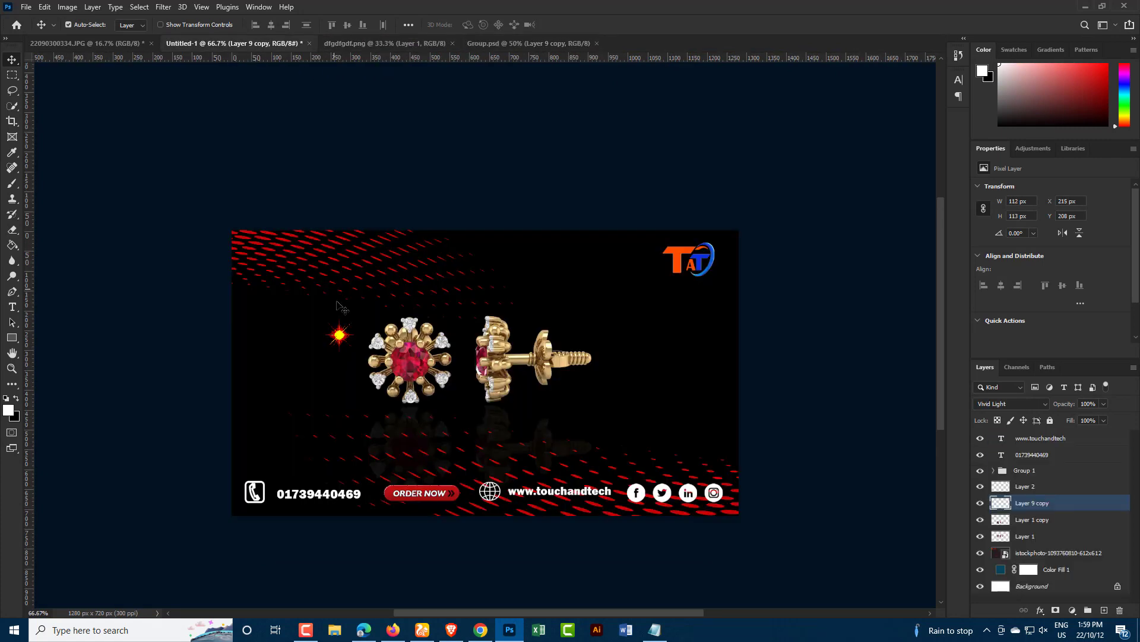
Place the sparkle on the first earring in Screen mode and duplicate it onto the second
drag(338, 343, 407, 326)
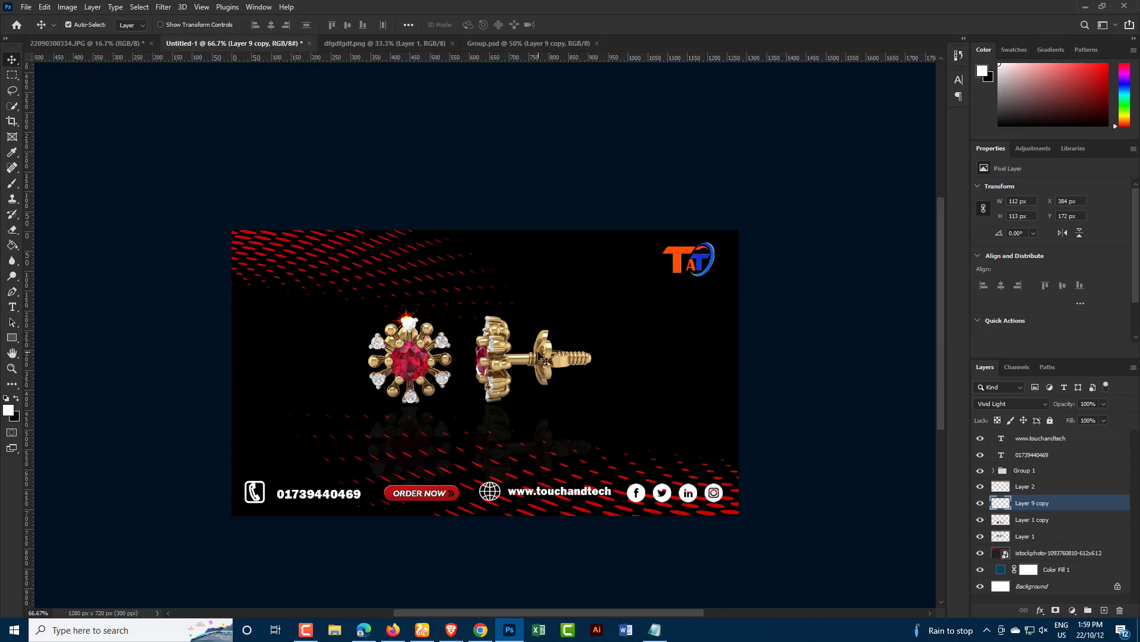
click(1047, 405)
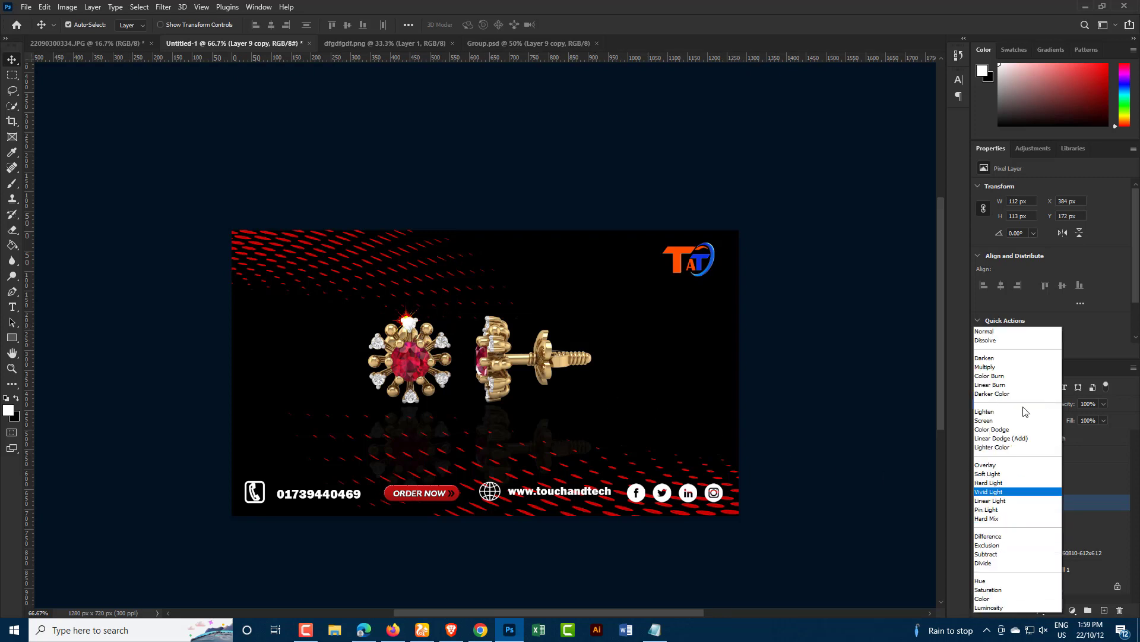
click(1001, 420)
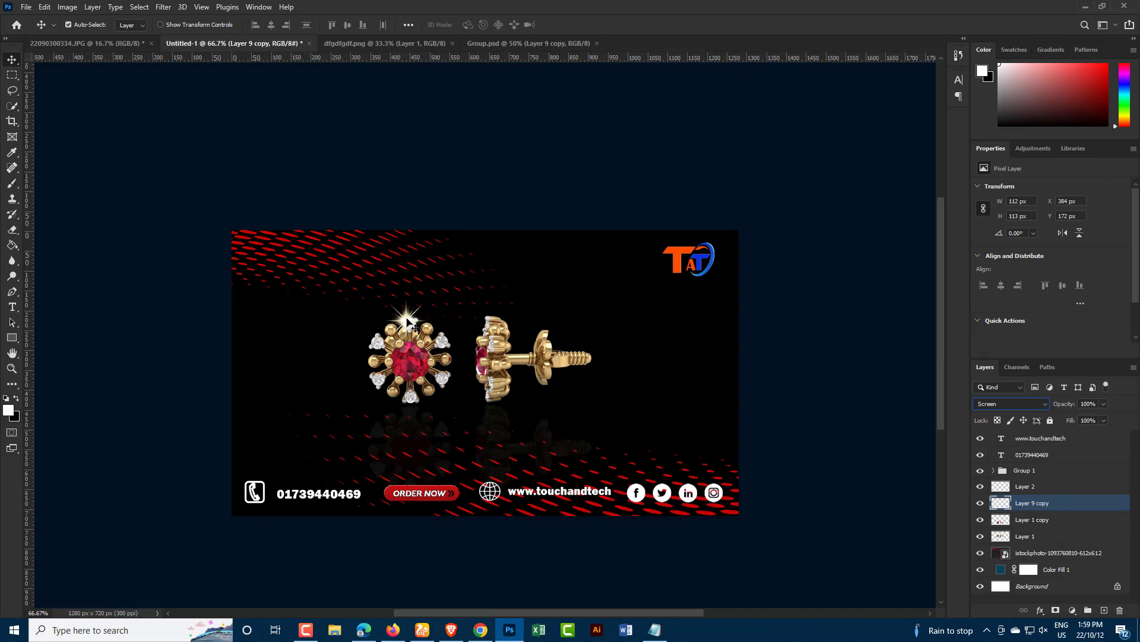
drag(407, 321, 487, 321)
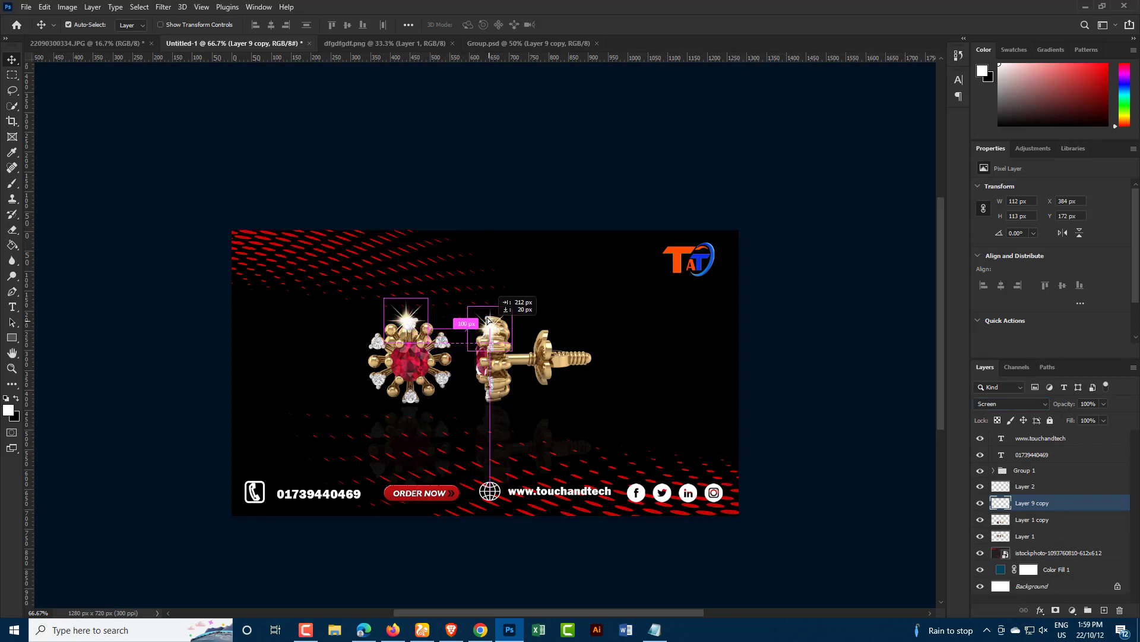
drag(487, 321, 488, 324)
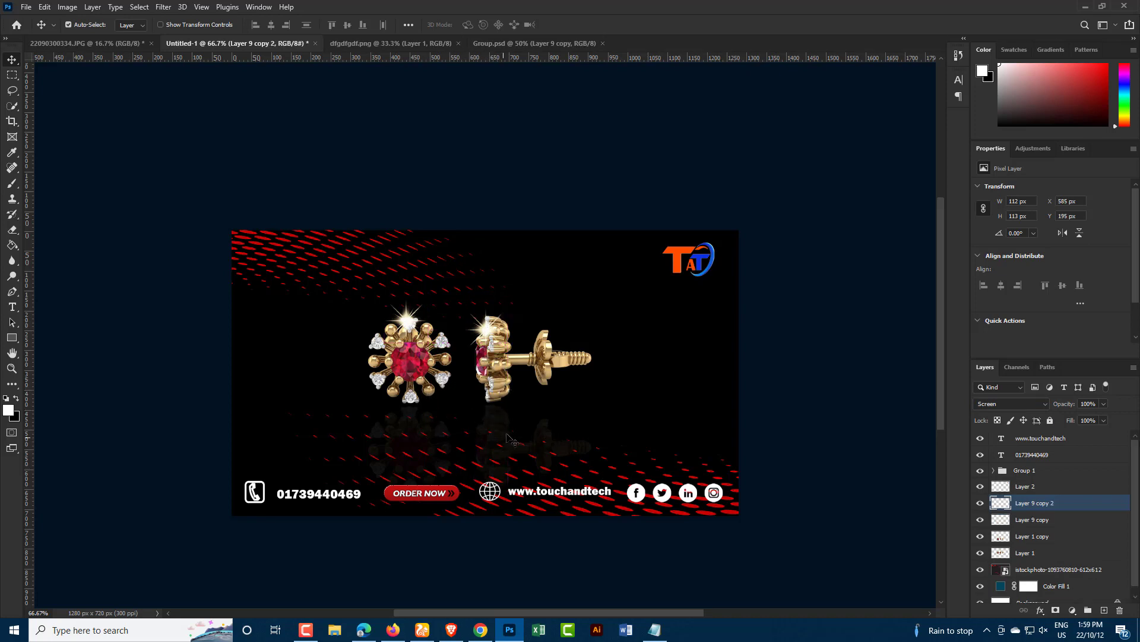
click(1022, 554)
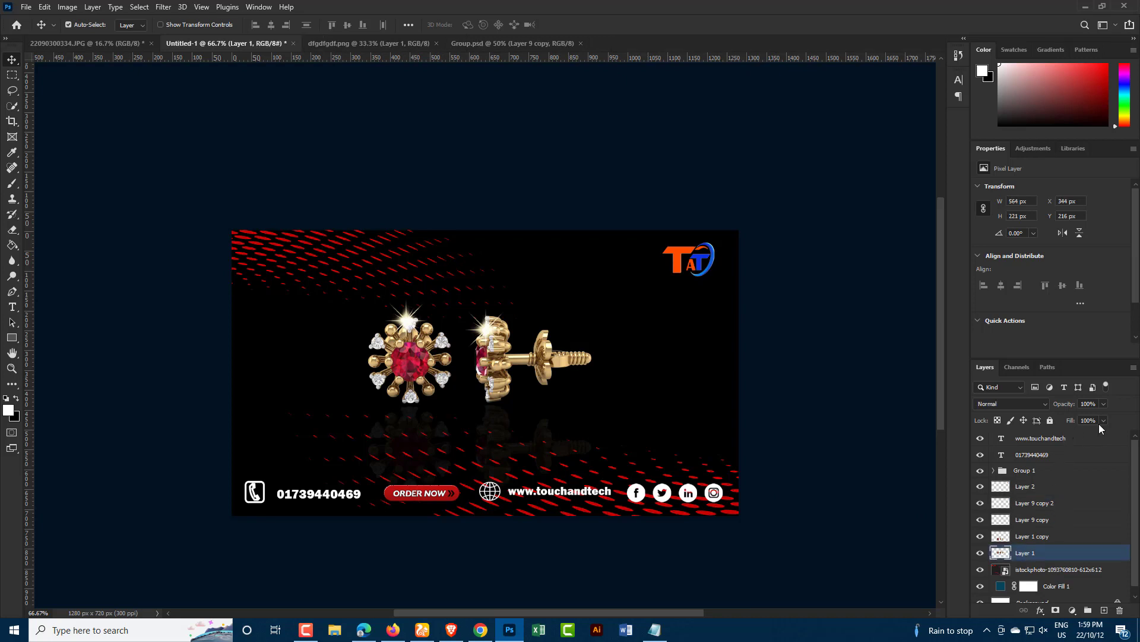
Raise Layer 1 copy to 15% opacity and copy the tagline text from Notepad
click(1048, 537)
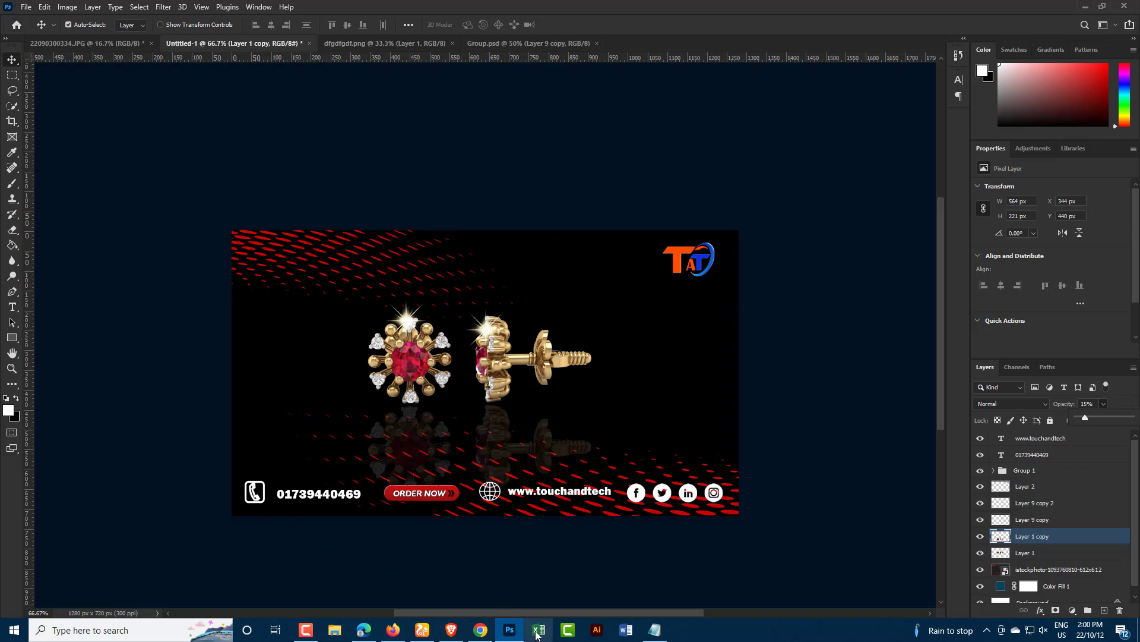
click(657, 636)
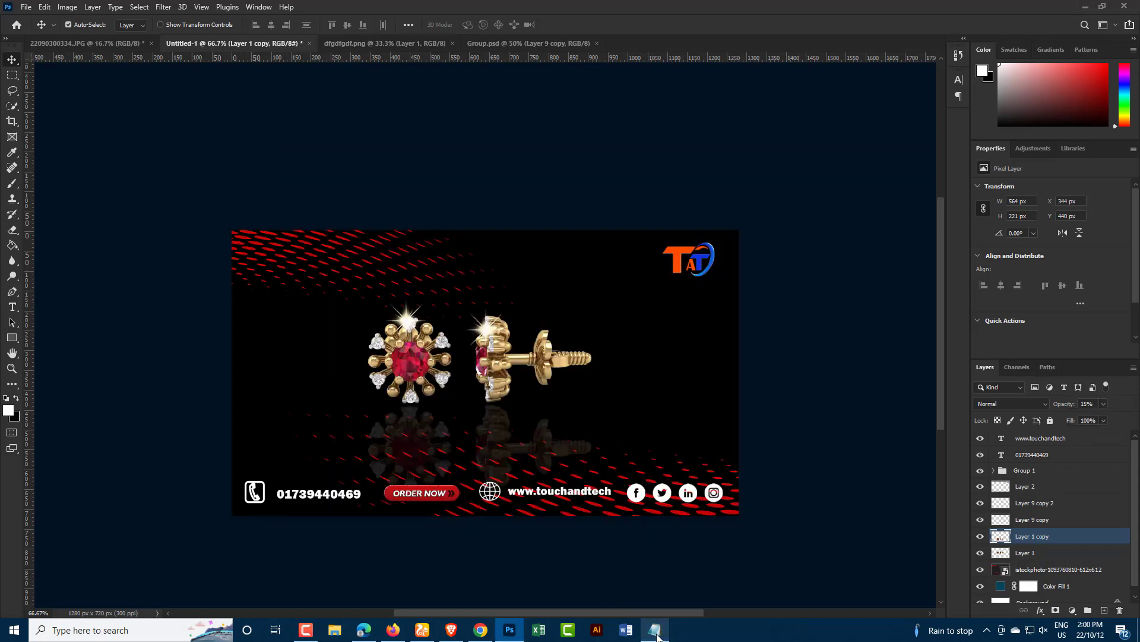
click(657, 636)
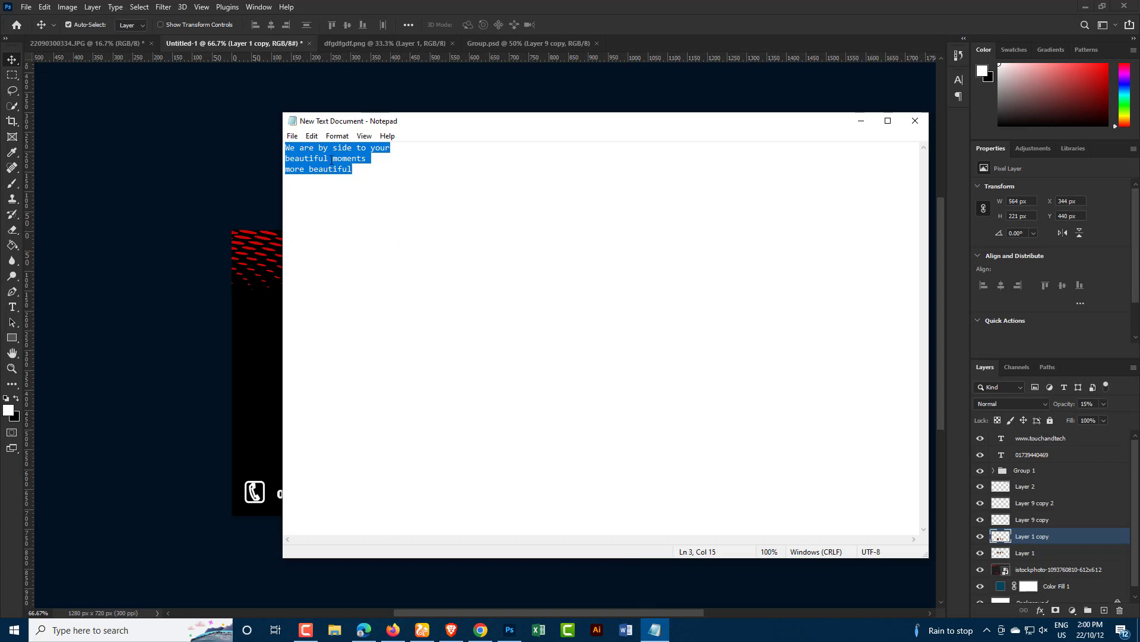
right_click(331, 159)
click(364, 199)
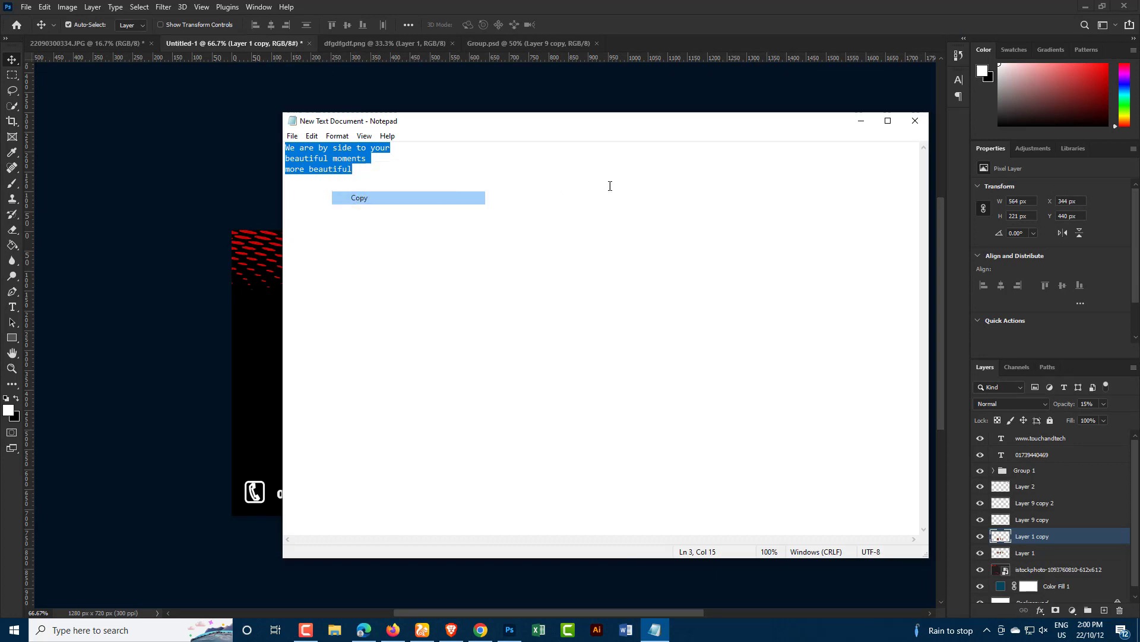
click(860, 121)
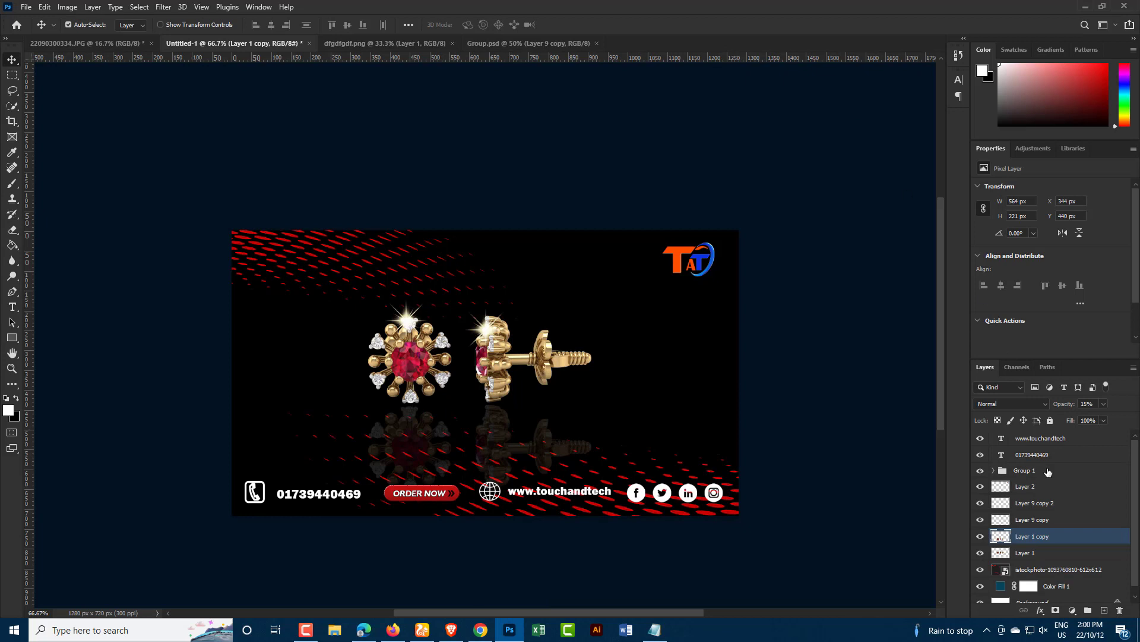
Paste the tagline as a new white text layer left of the earrings
click(1041, 439)
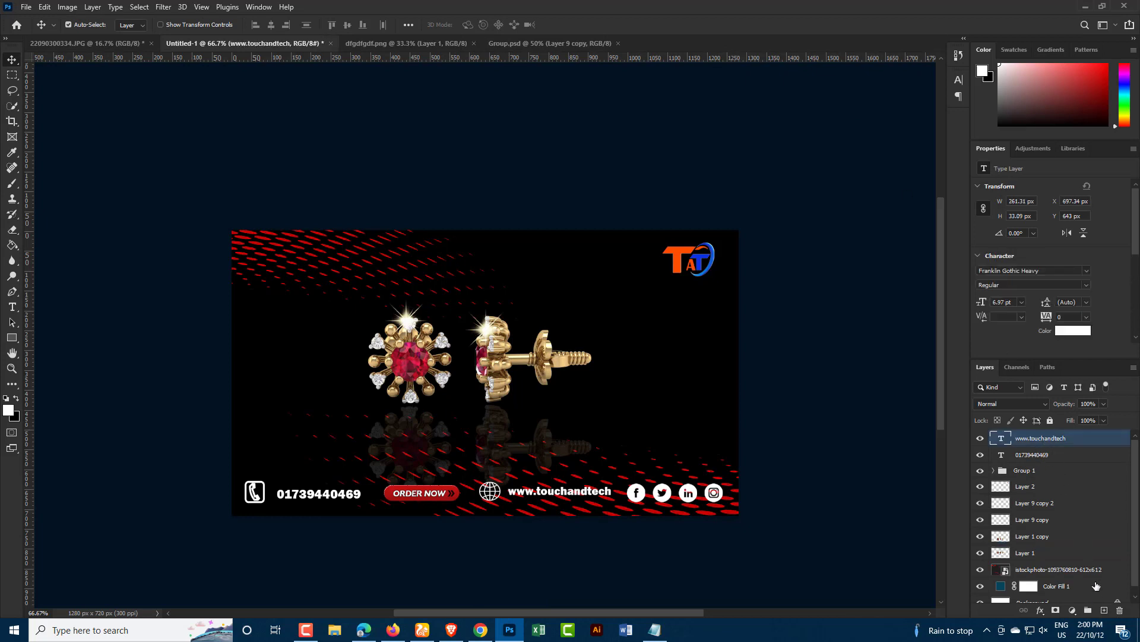
click(1105, 610)
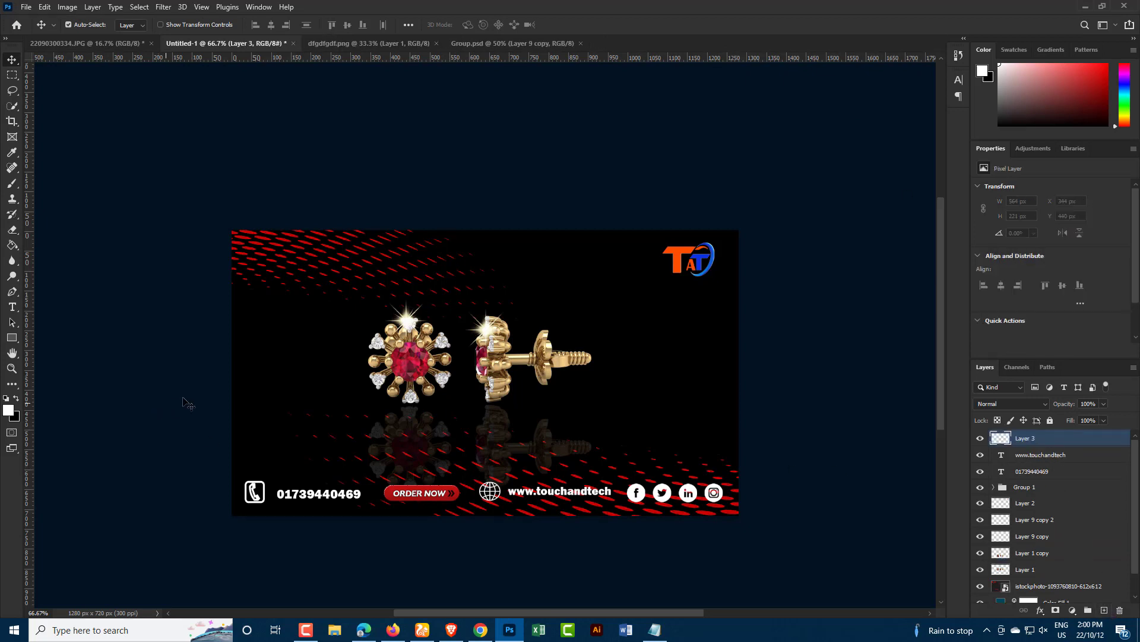
click(13, 307)
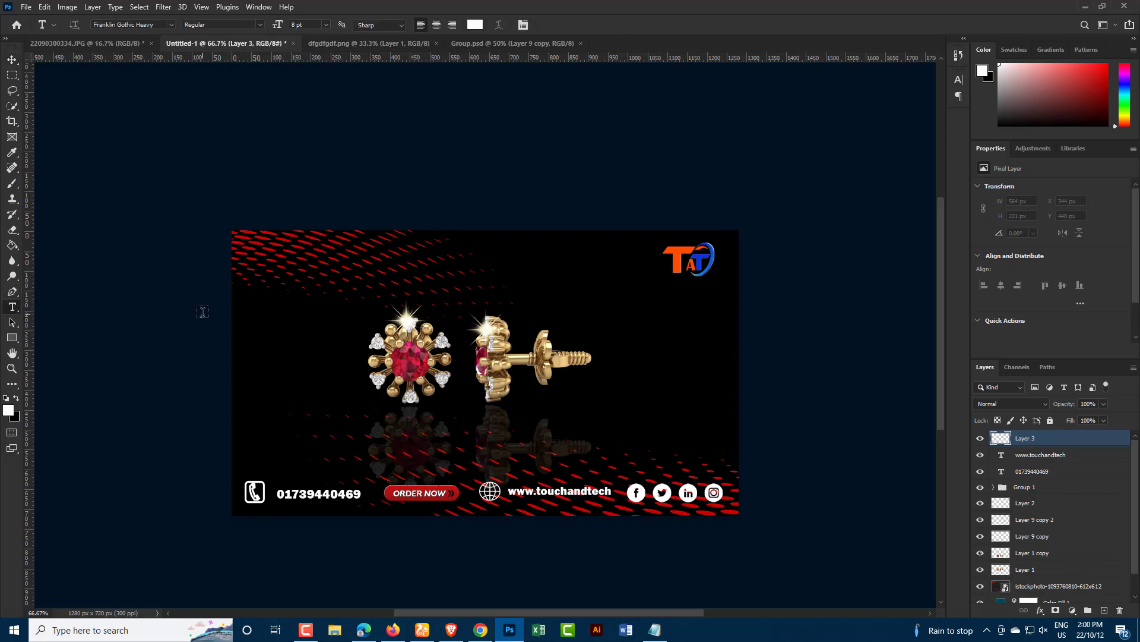
click(241, 305)
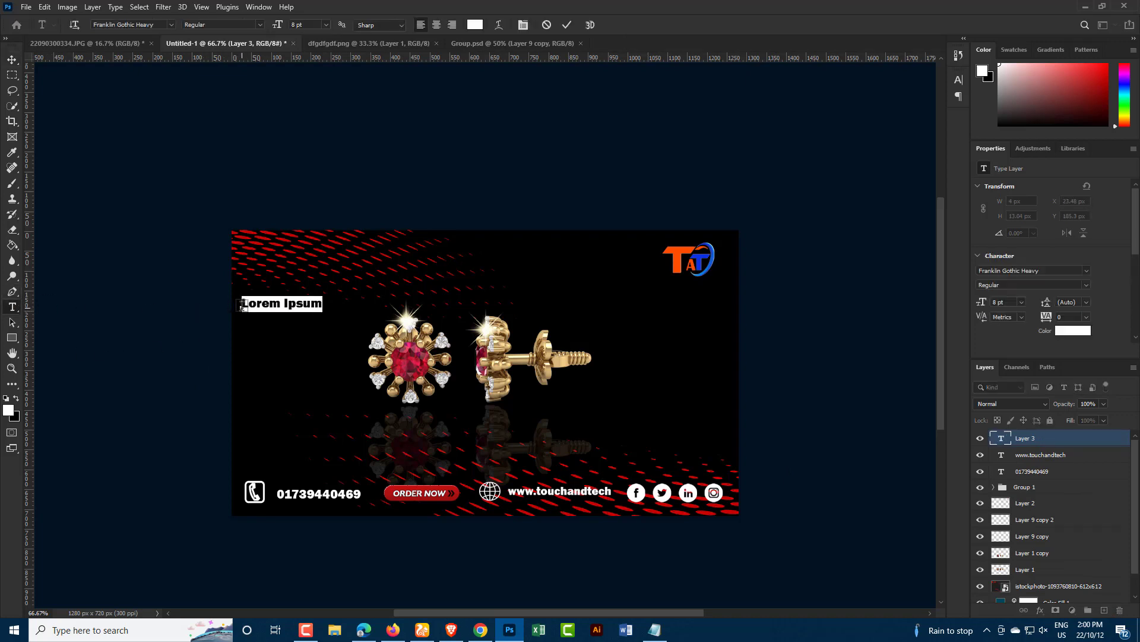
key(ctrl+v)
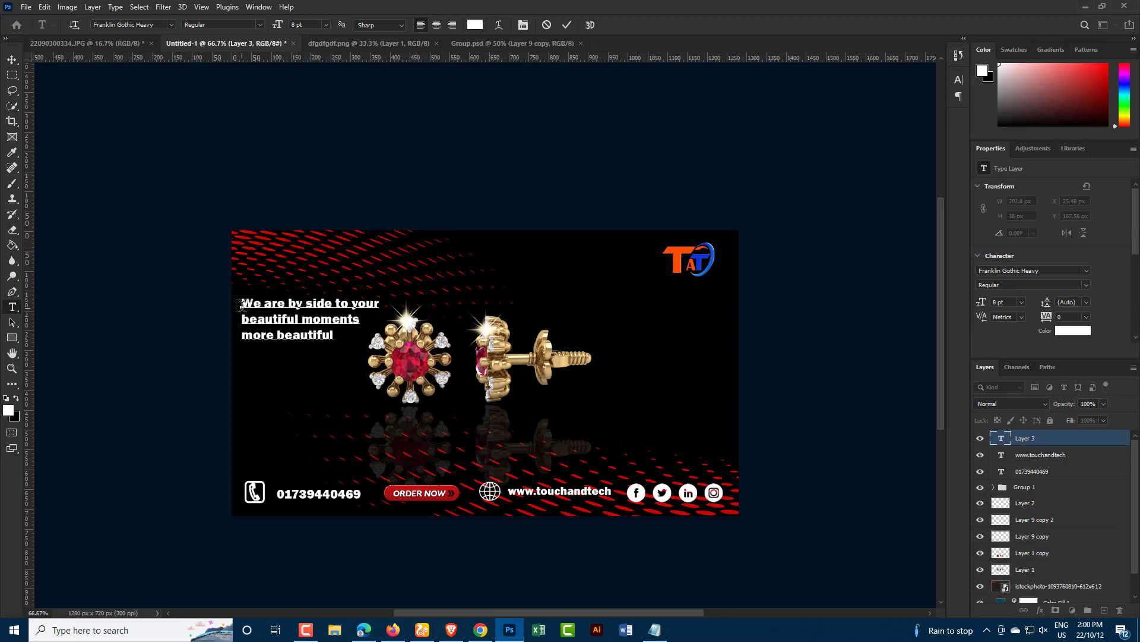
click(12, 60)
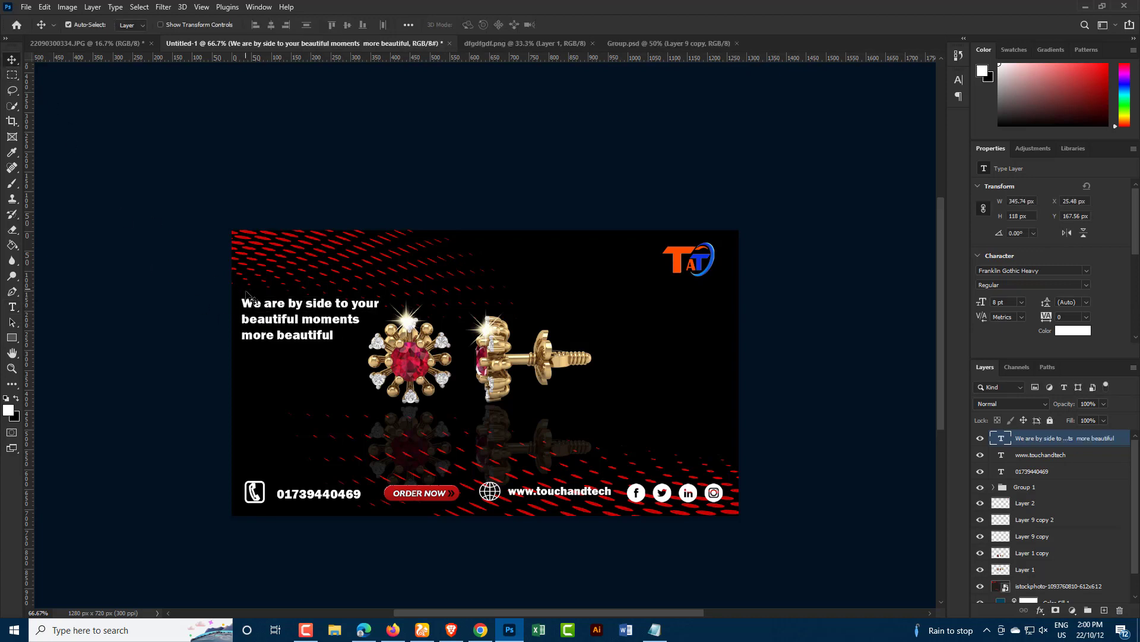
Scale the tagline to about 65% (5.22 pt) and move it lower
drag(244, 323, 249, 340)
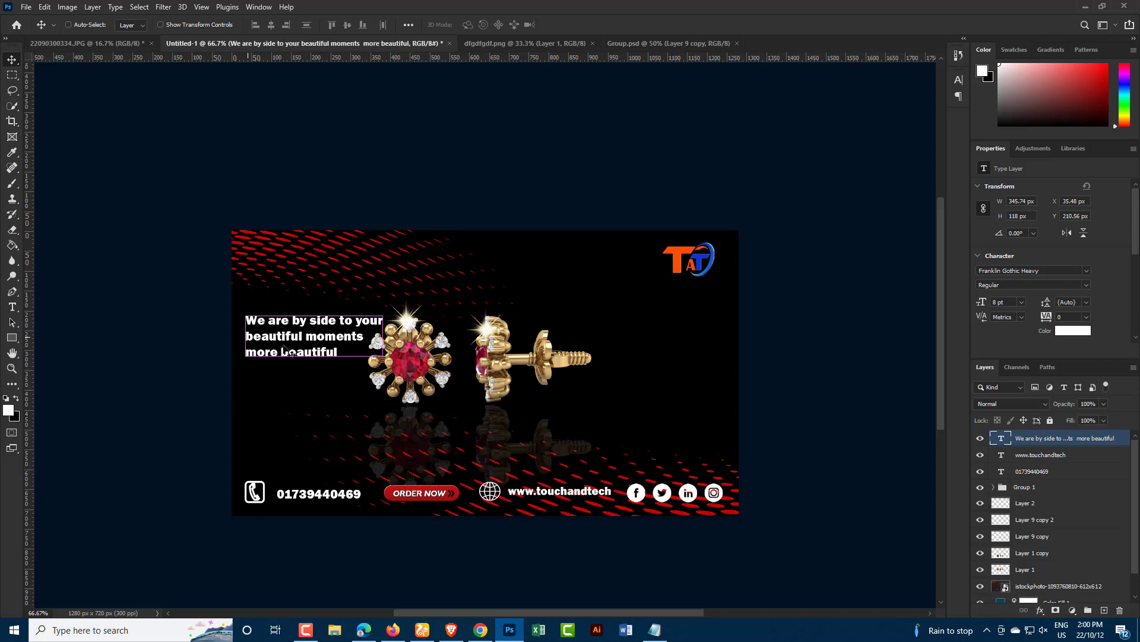
key(ctrl+t)
mouse_move(382, 313)
mouse_down()
mouse_move(335, 328)
mouse_move(280, 379)
mouse_up()
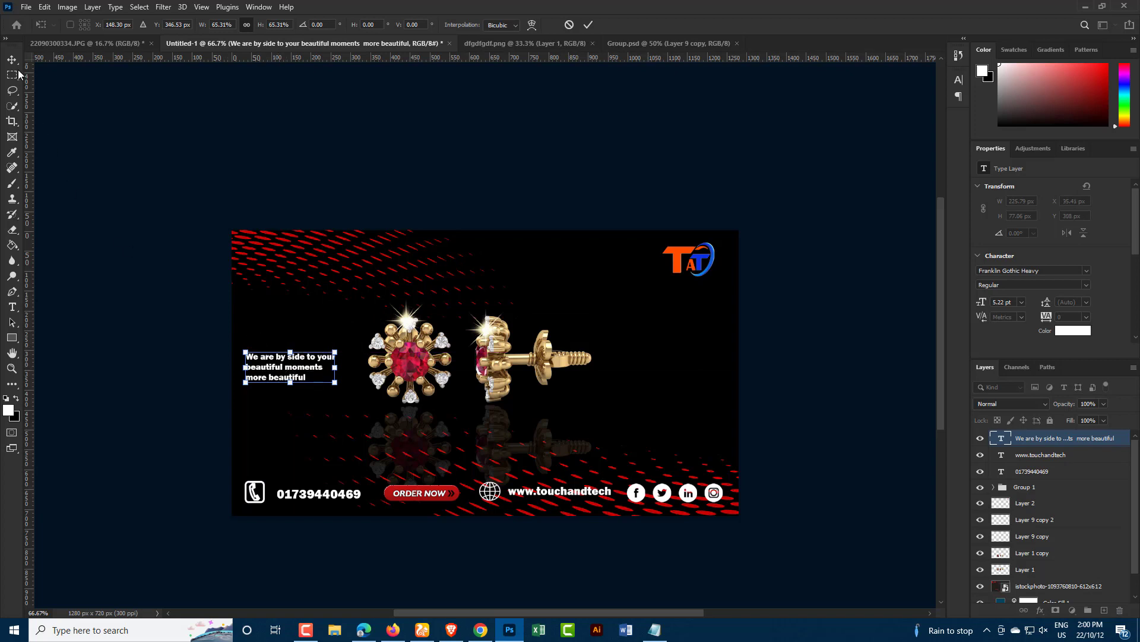
key(Return)
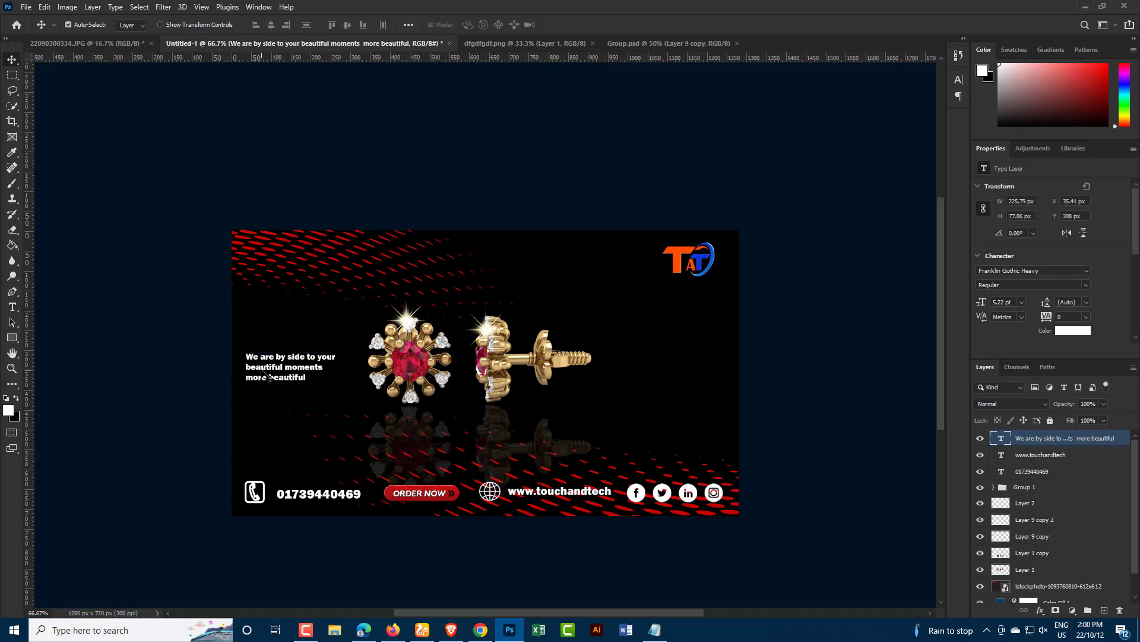
click(12, 307)
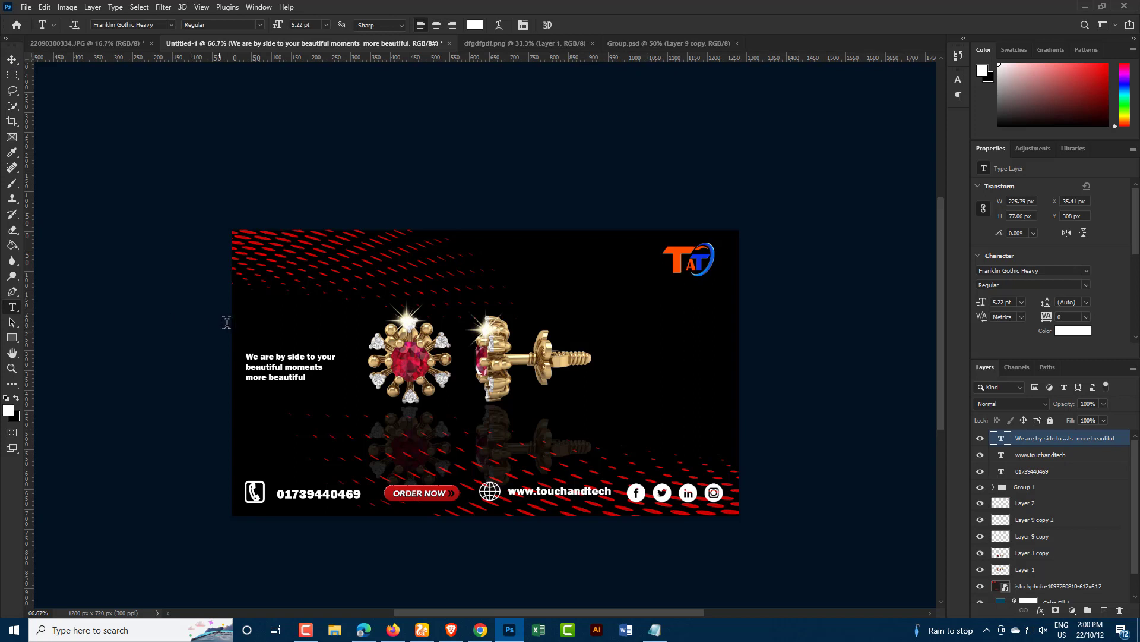
Type the 'Exclusive Earing' heading in a new text block above the tagline
click(248, 287)
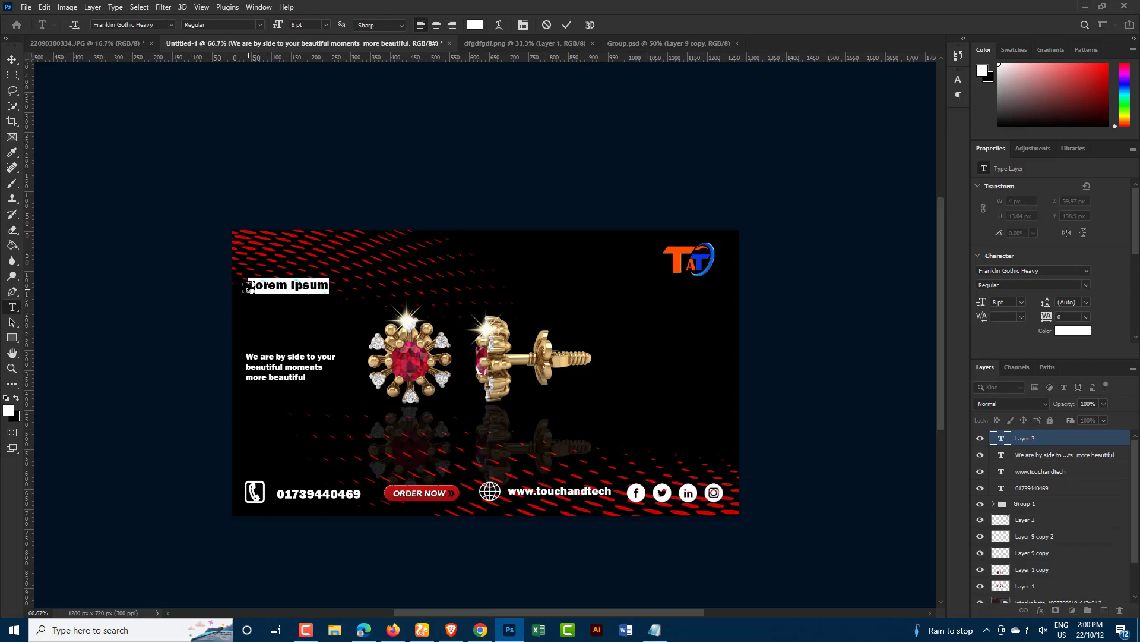
key(BackSpace)
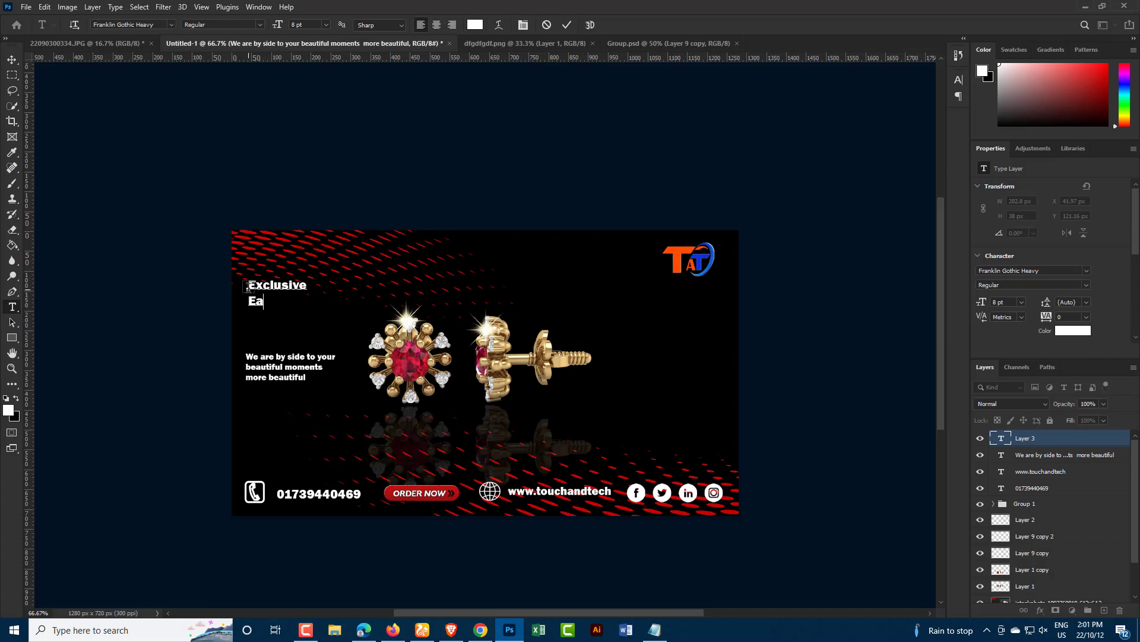
text(ring)
click(1050, 456)
Set the heading layer's font to Franklin Gothic Heavy
click(1051, 440)
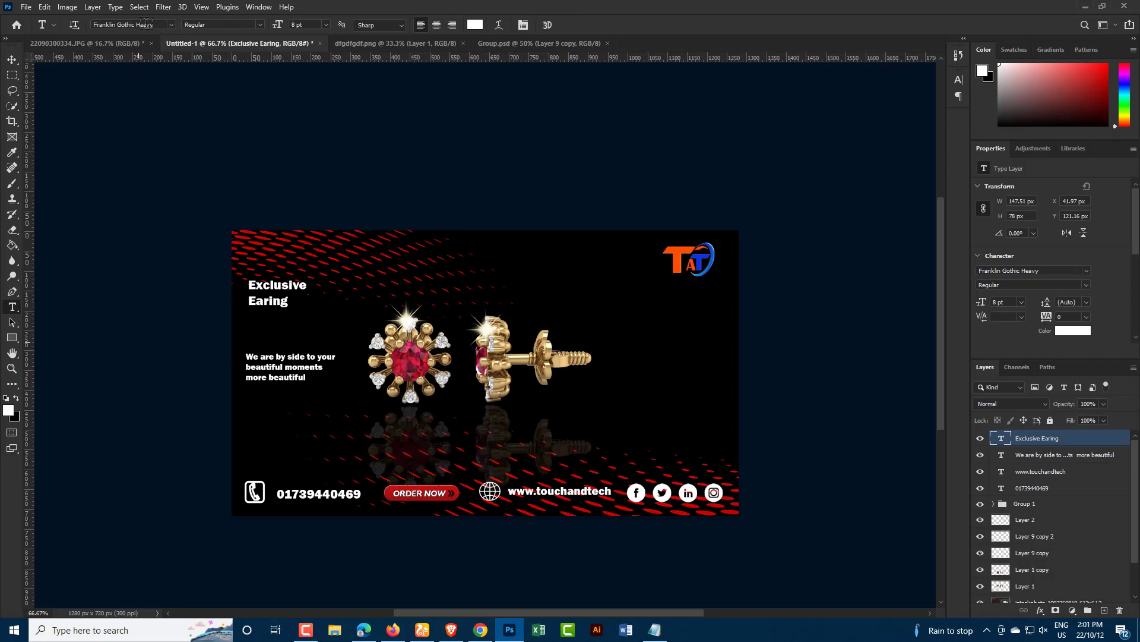
click(172, 24)
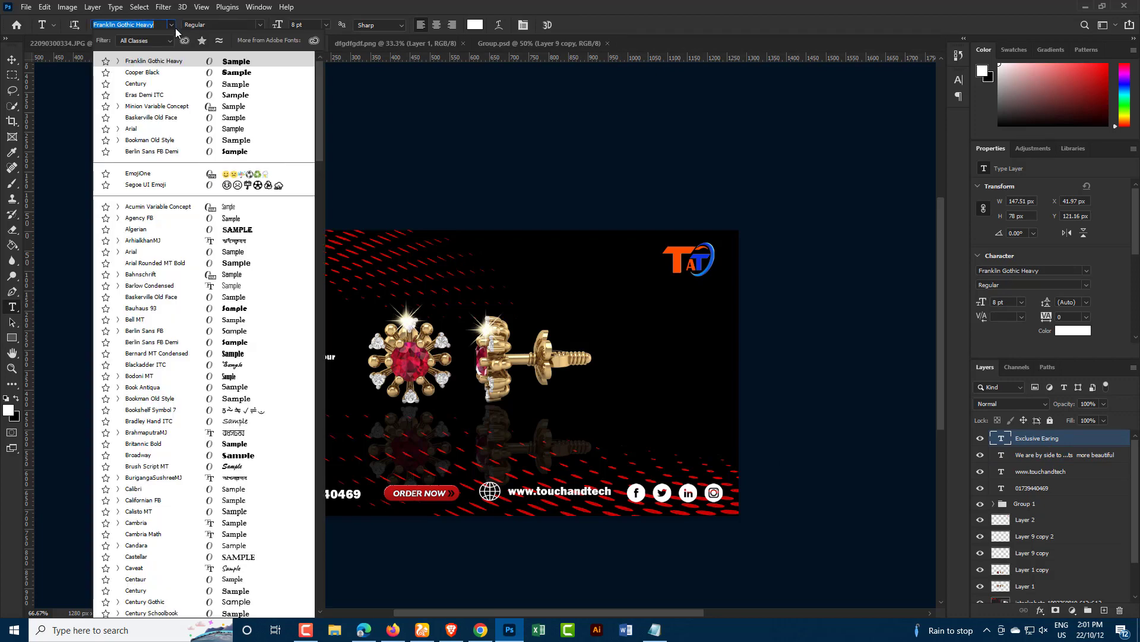
key(Up)
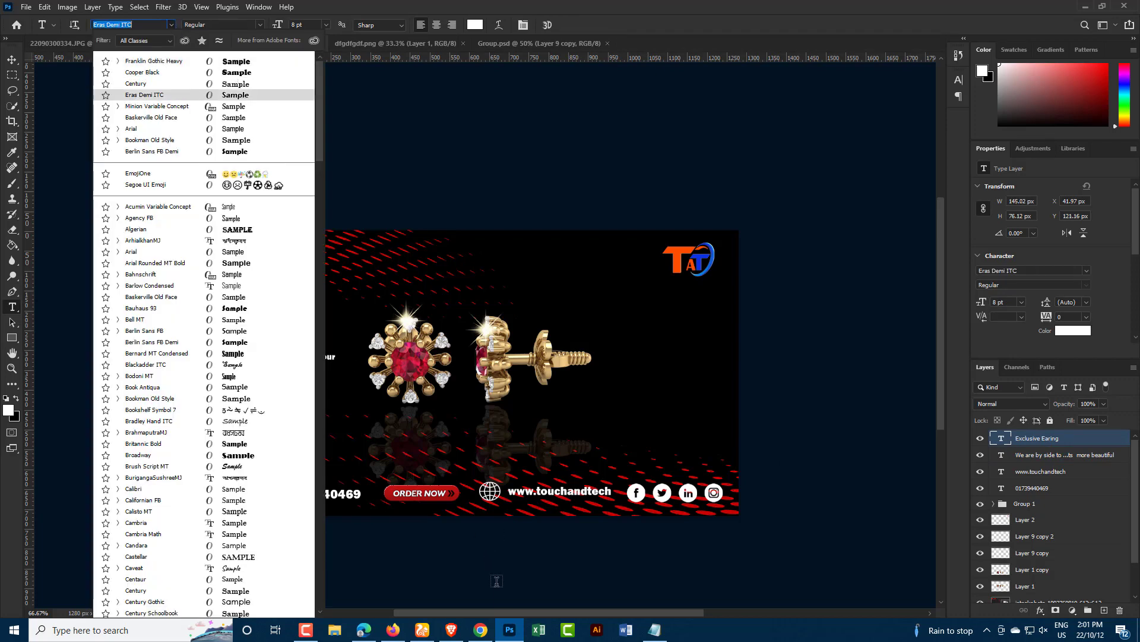
key(Return)
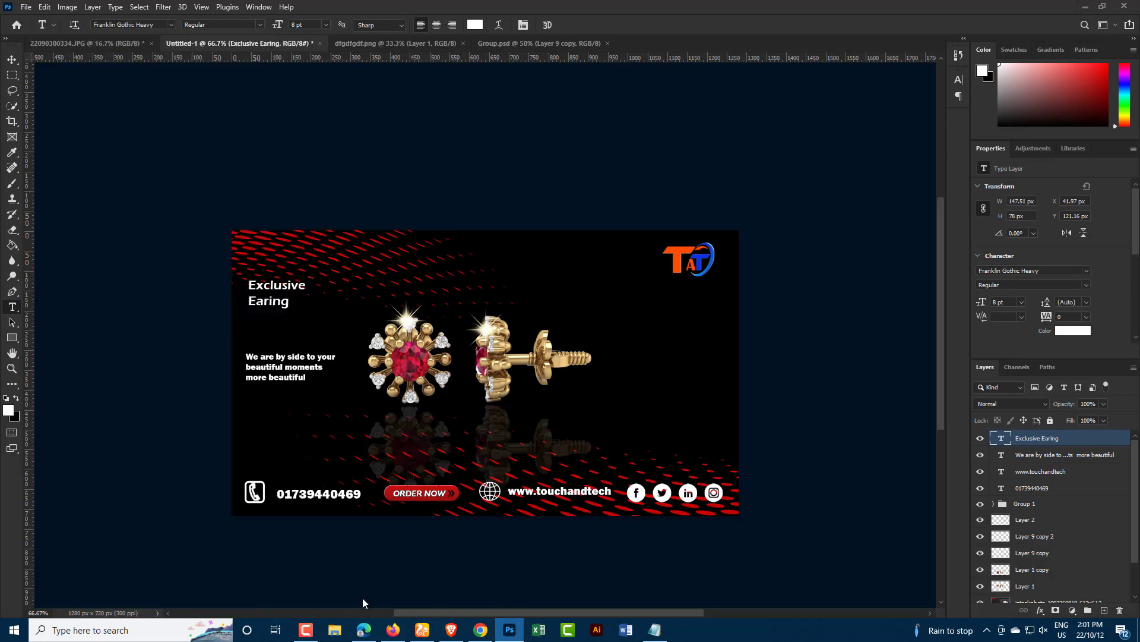
key(super+d)
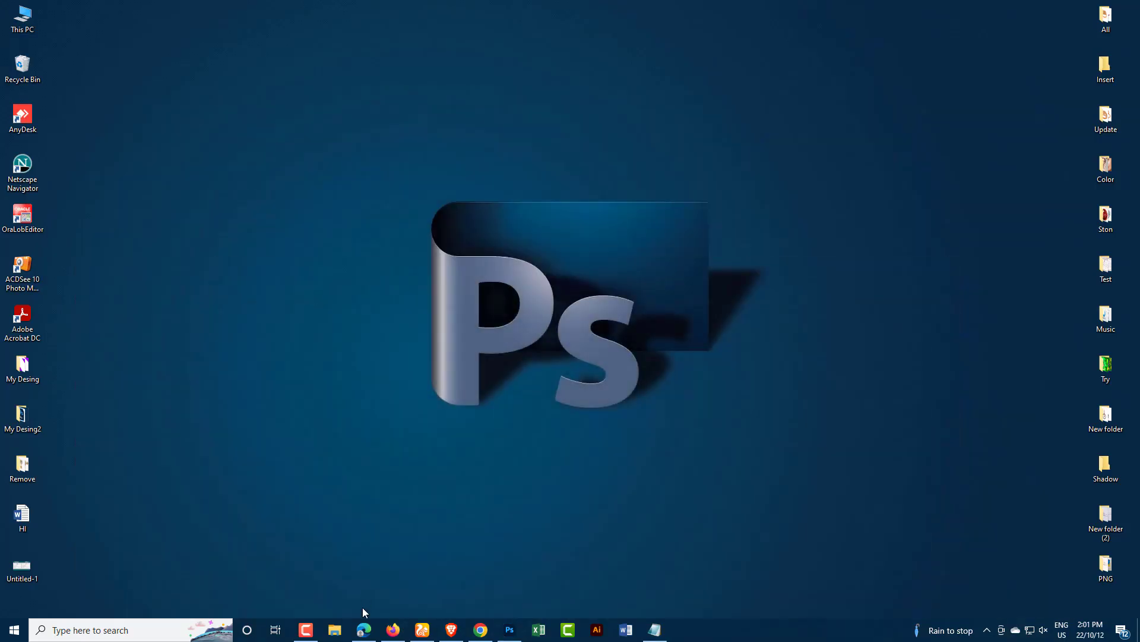
click(511, 634)
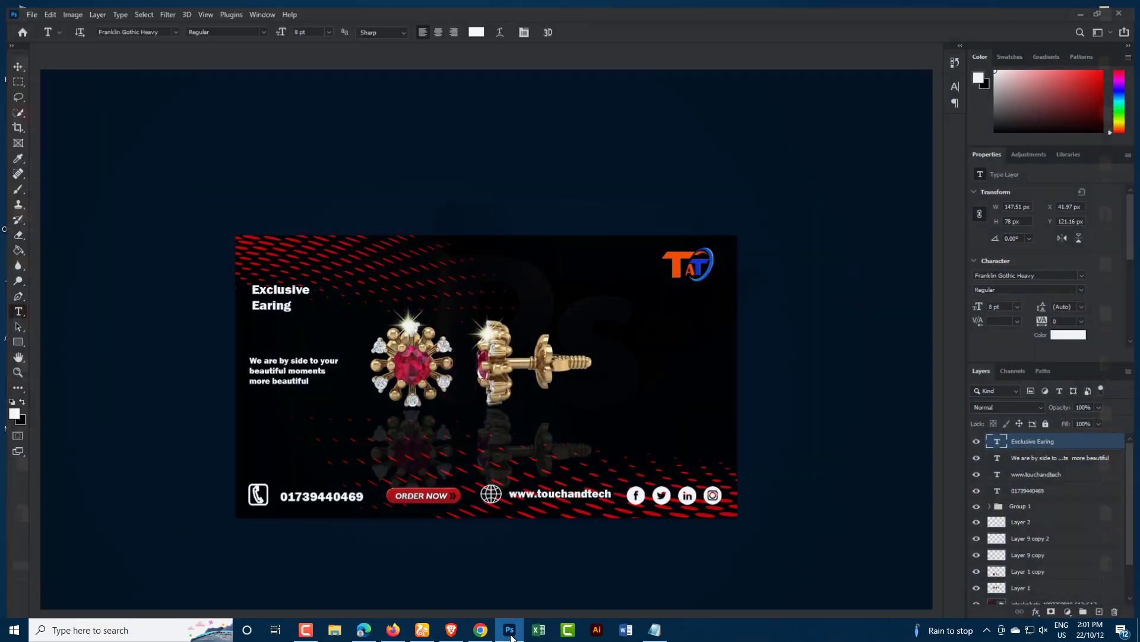
drag(481, 611, 430, 611)
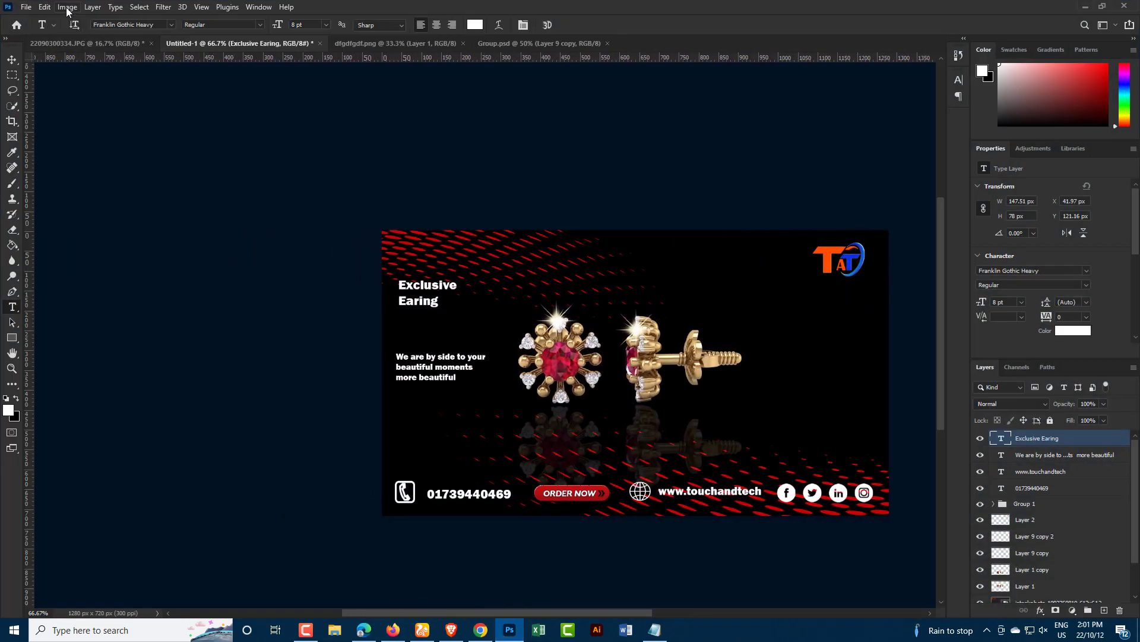
Switch the heading to Cooper Black and scale it to about 149%, placing it above the tagline
click(172, 24)
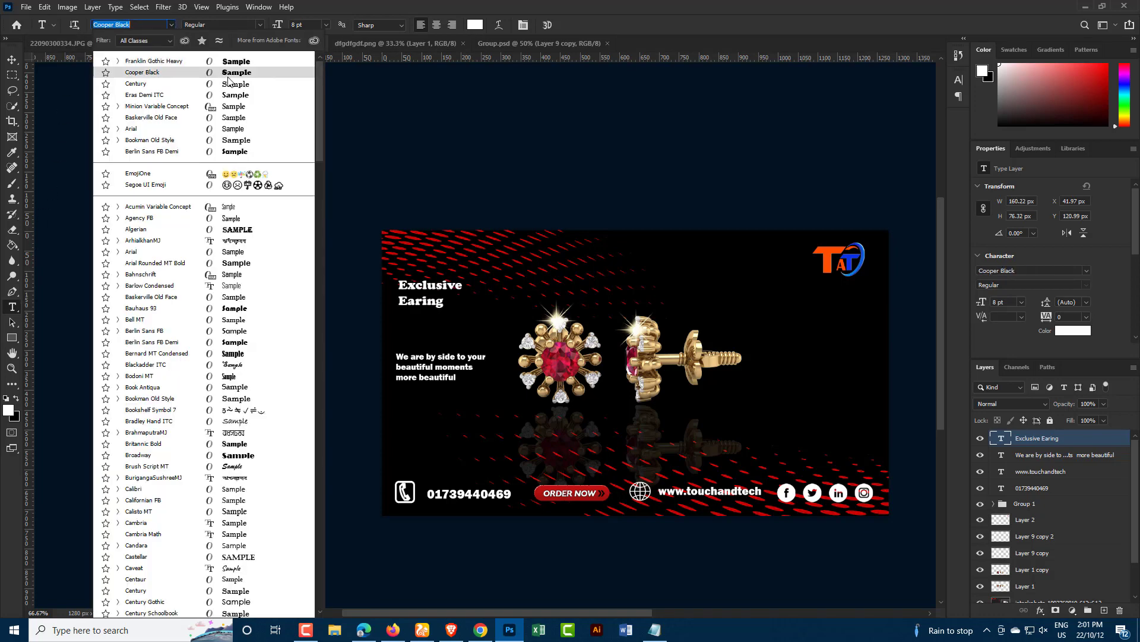
click(228, 76)
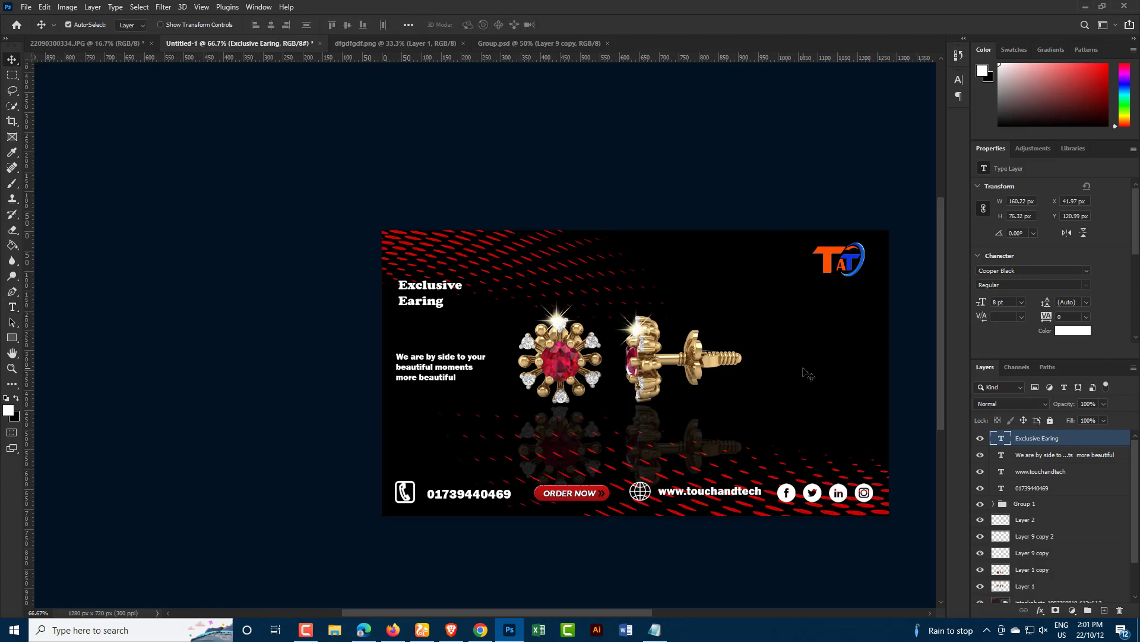
key(ctrl+t)
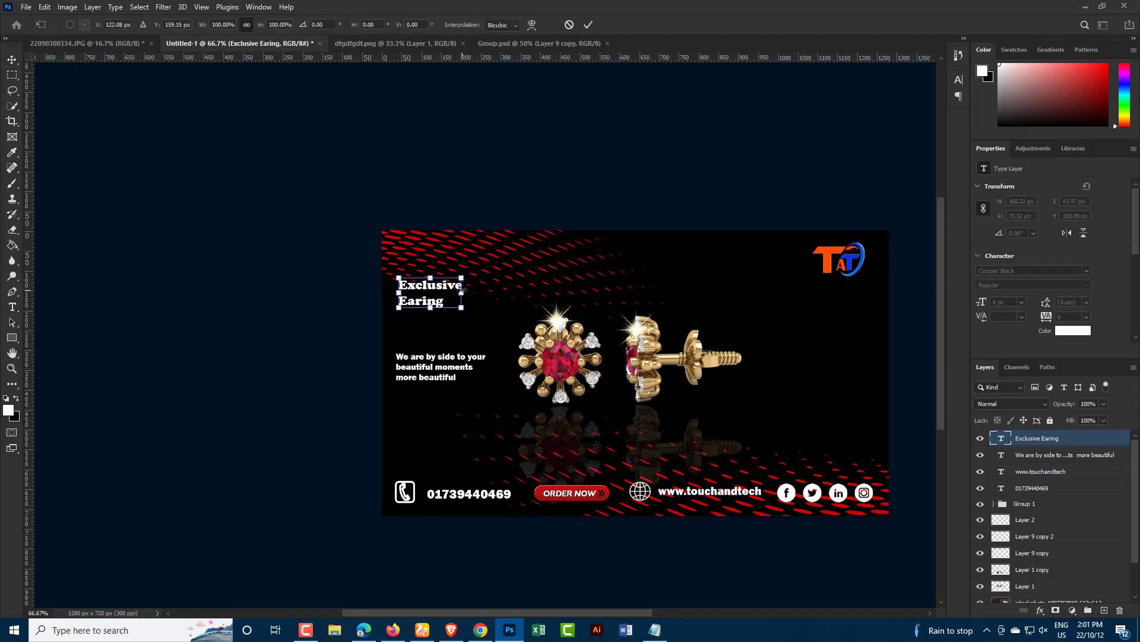
drag(463, 290, 515, 279)
drag(444, 294, 438, 271)
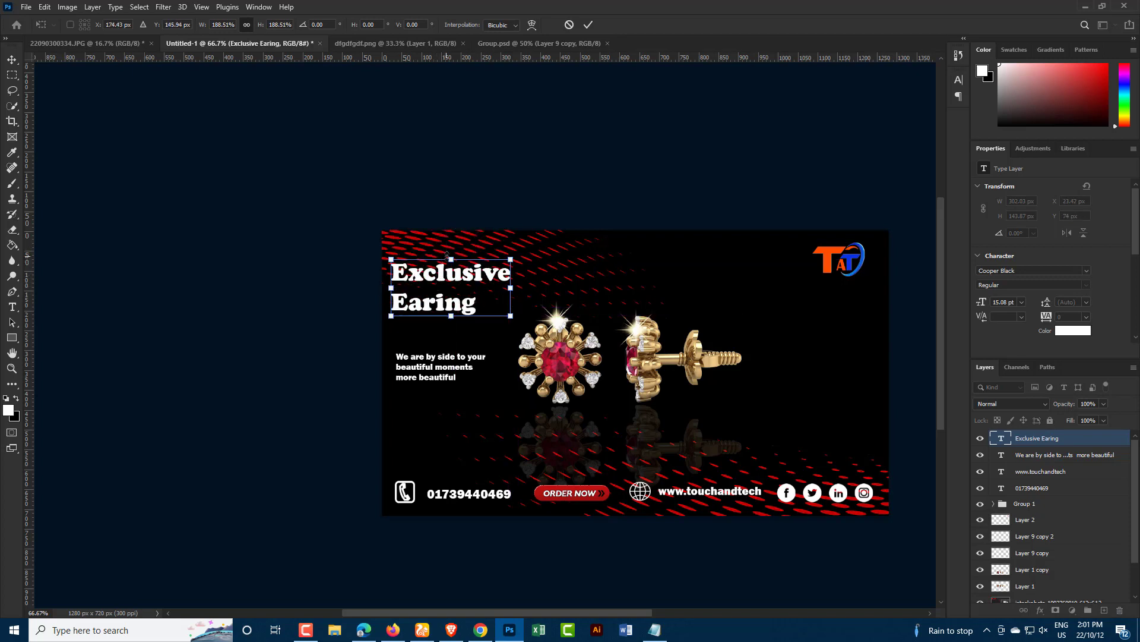
drag(438, 271, 444, 299)
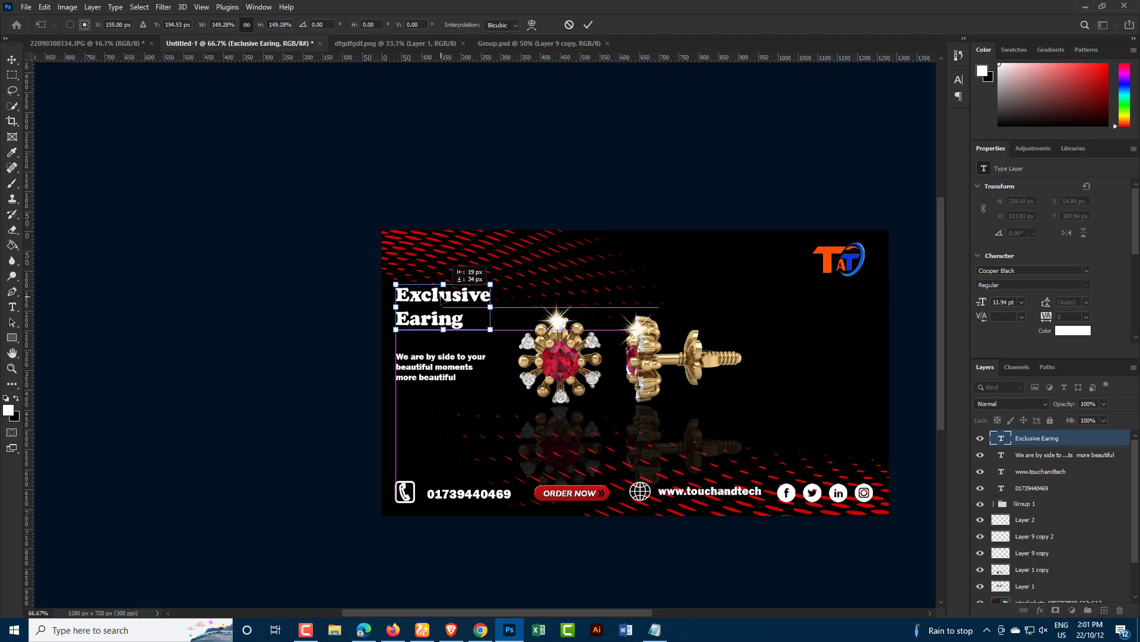
key(Return)
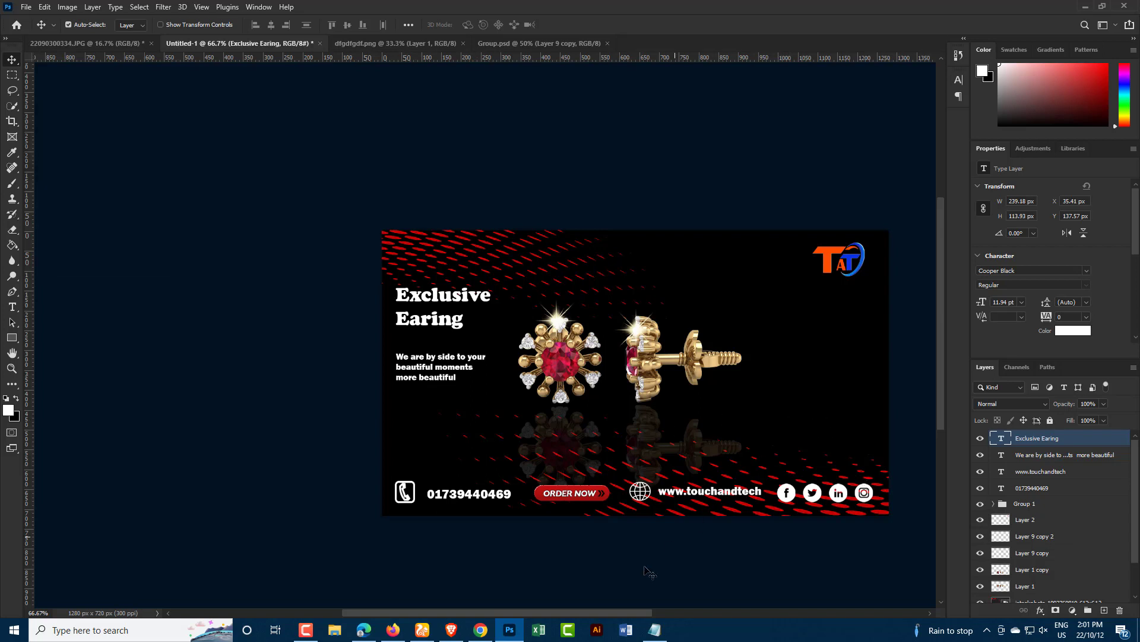
drag(582, 612, 632, 611)
Add the earring and reflection layers to the selection, try a right nudge, then undo it
key(ctrl)
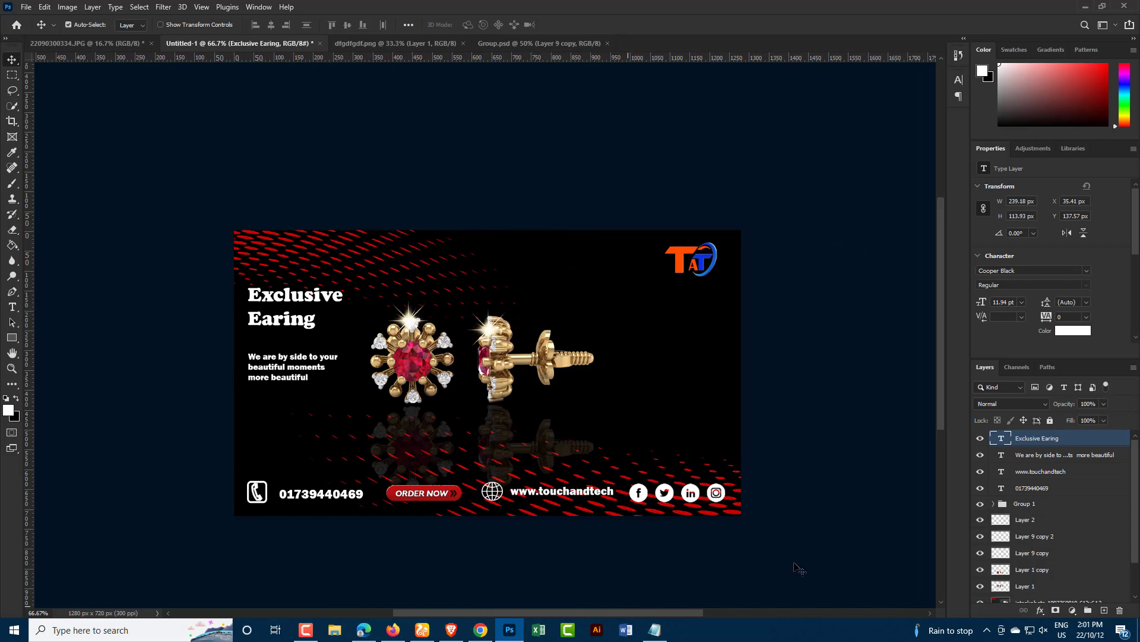
scroll(1047, 573, down, 1)
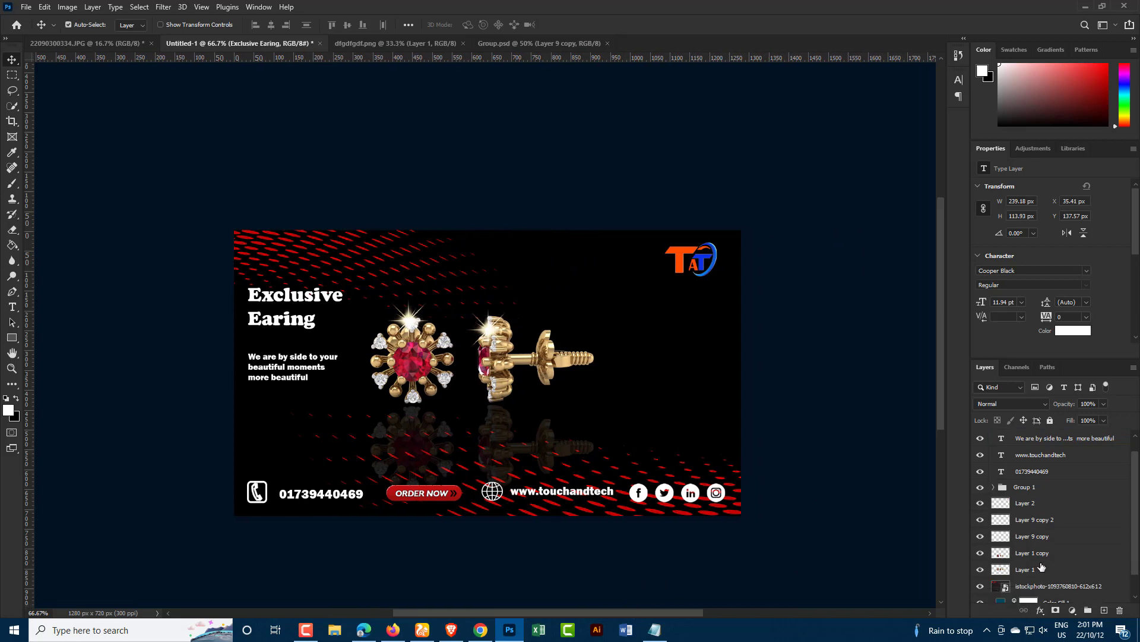
key(ctrl)
ctrl+click(1042, 553)
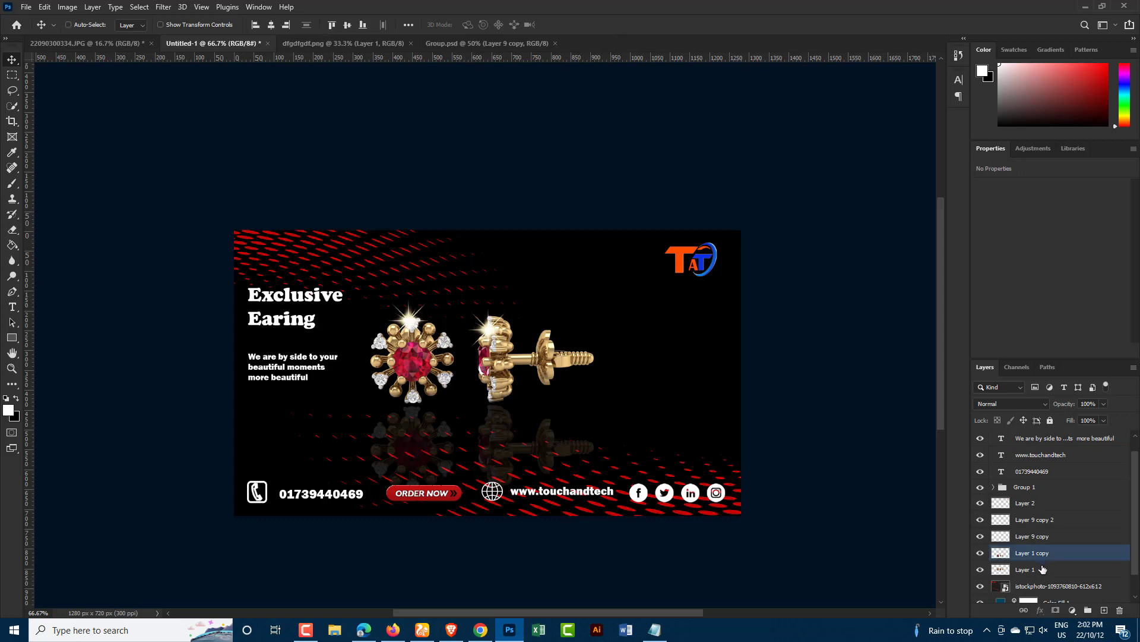
shift+click(1044, 569)
key(Right)
key(Right)
key(Right)
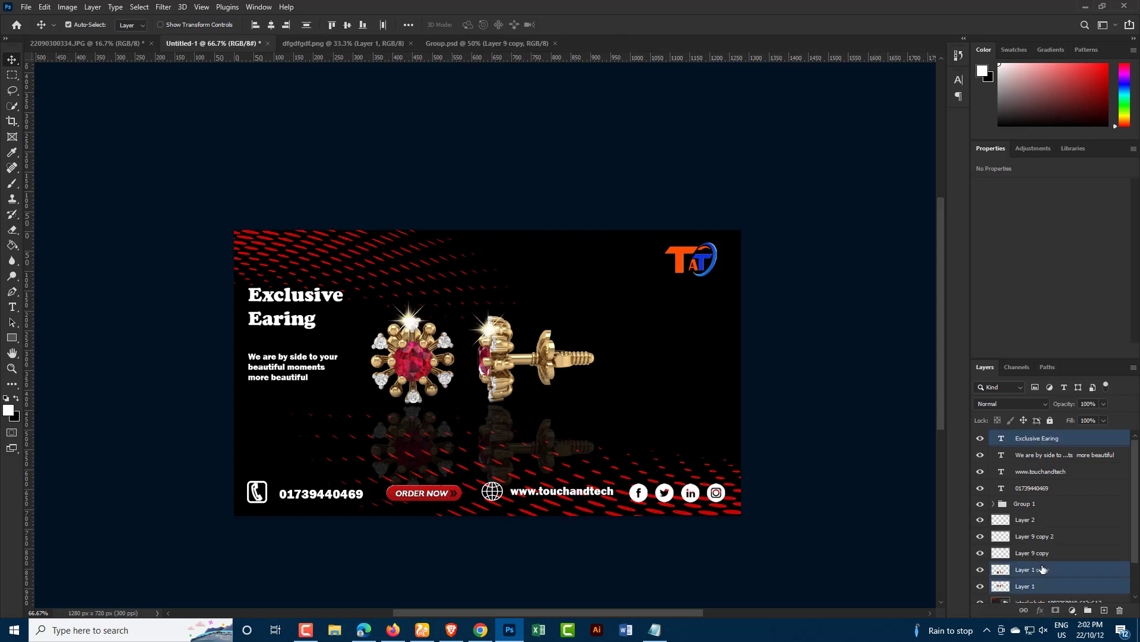
key(Right)
key(Right)
key(Right)
key(Right)
key(Right)
key(Right)
key(Right)
key(Right)
key(Right)
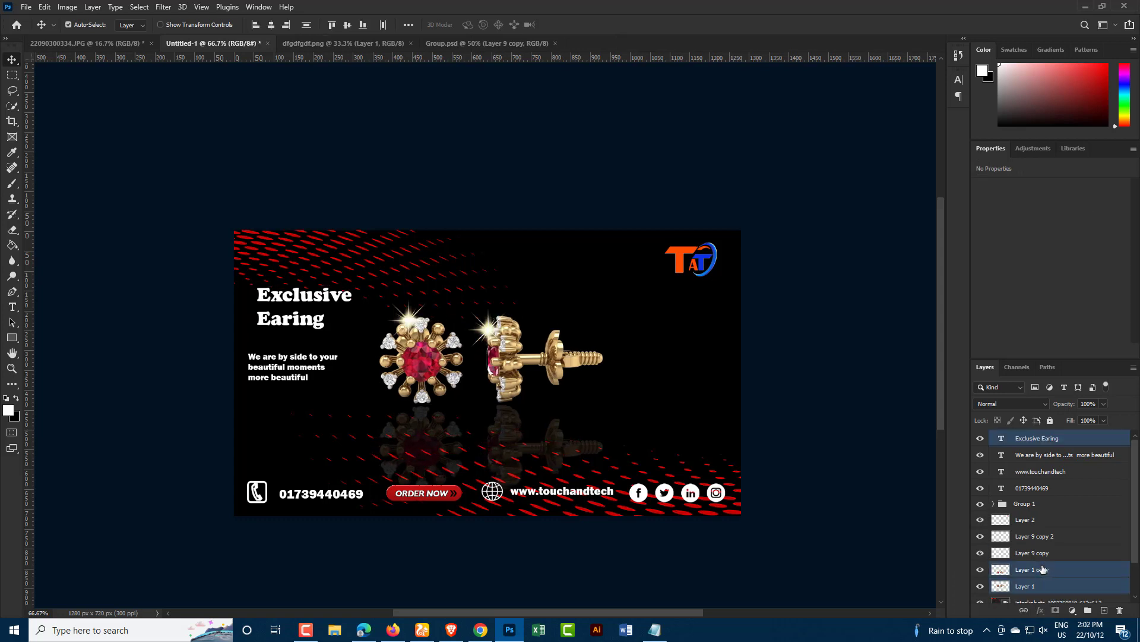
key(ctrl+z)
Drop the heading from the selection and nudge the earrings right to about X 416 px
ctrl+click(1037, 439)
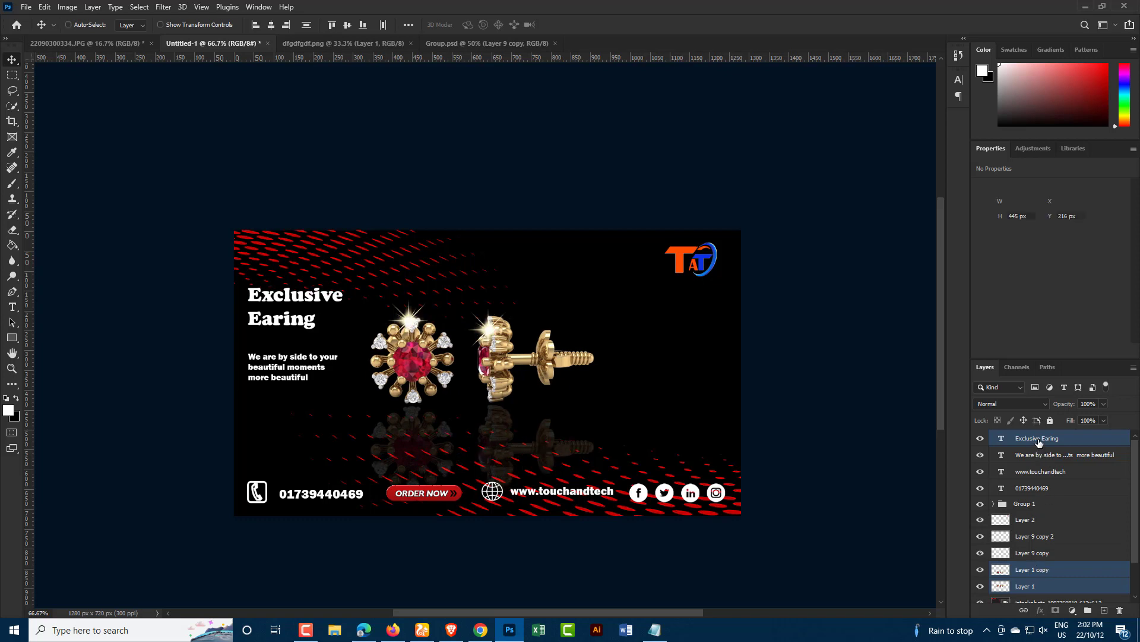
key(Right)
key(Right)
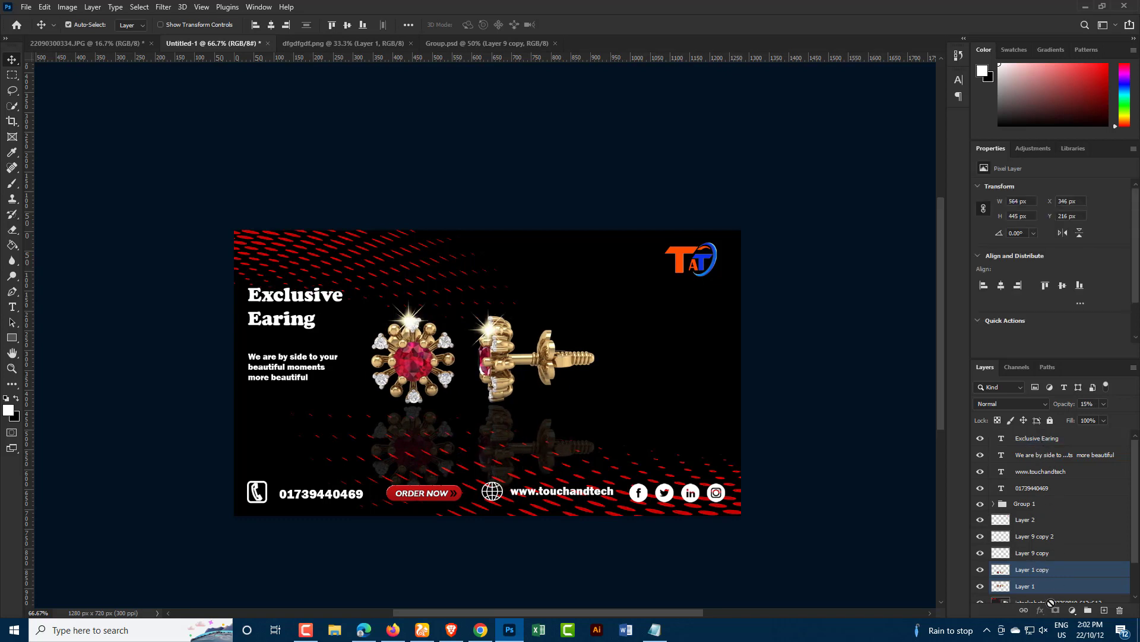
key(Right)
key(Right)
key(Right)
key(Right)
key(Right)
key(Right)
key(Right)
key(Right)
key(Right)
key(Right)
key(Right)
key(Right)
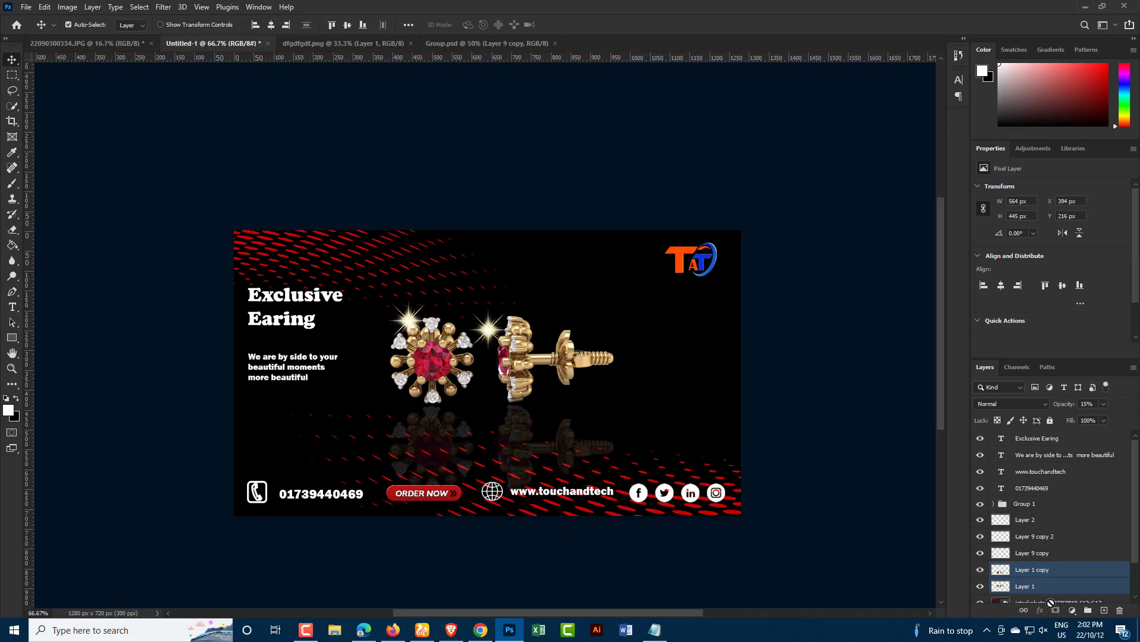
key(Right)
key(Right)
key(Right)
key(Right)
key(Right)
key(Right)
key(Right)
key(Right)
key(Right)
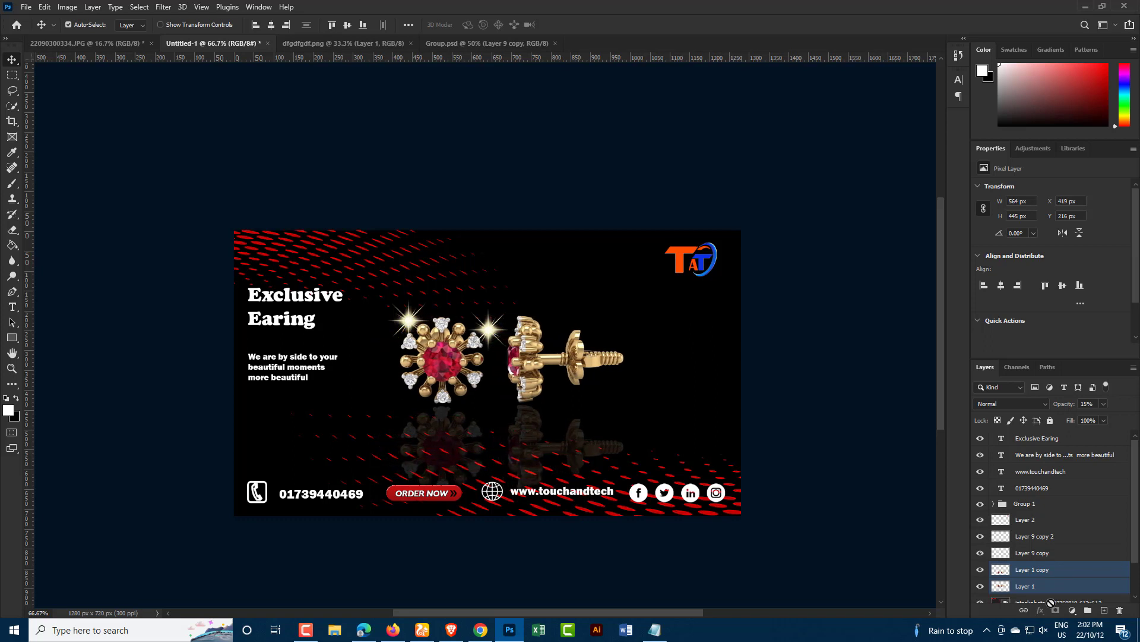
key(Right)
key(Right)
key(Right)
key(Left)
key(Left)
key(Left)
key(Left)
key(Left)
key(Left)
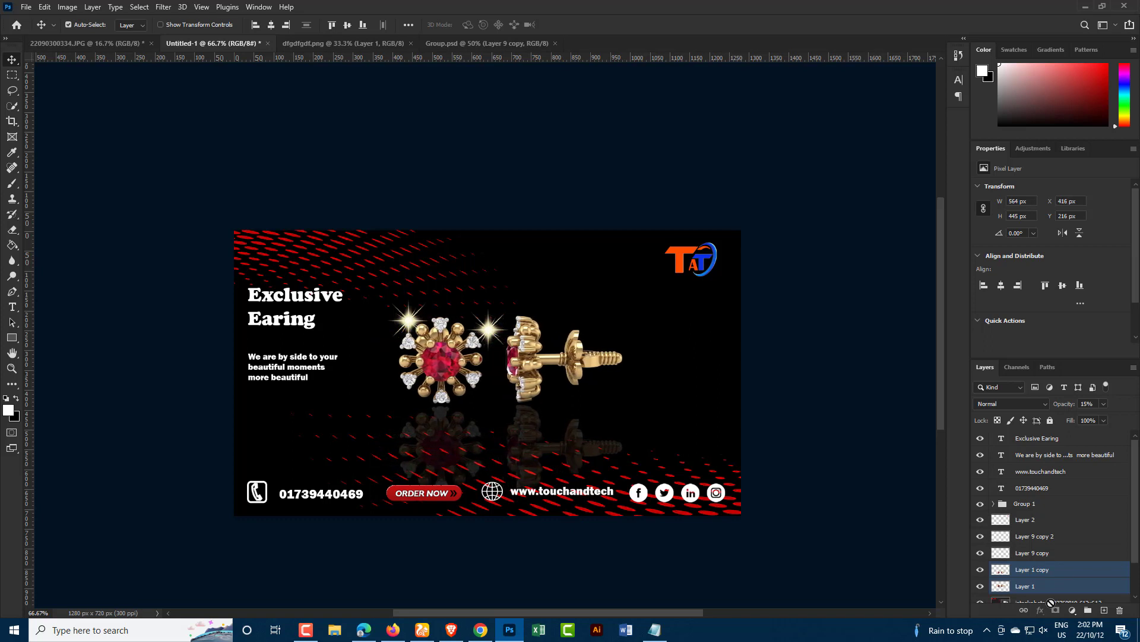
click(928, 501)
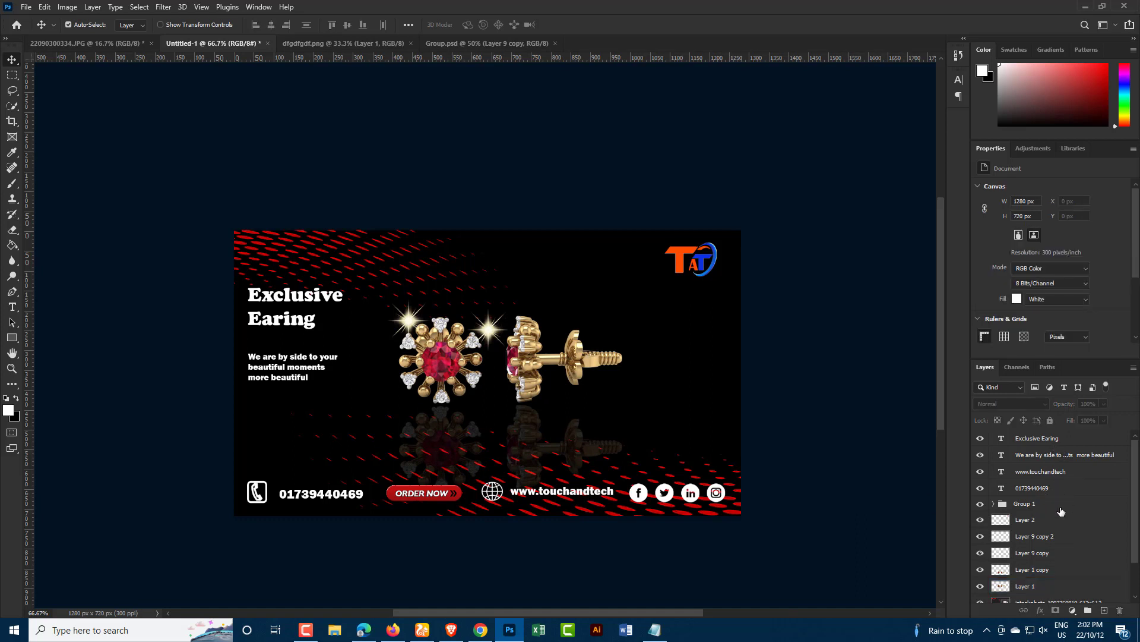
Move the sparkle flares onto the tops of the shifted earrings, around X 652 and 469 px
click(419, 327)
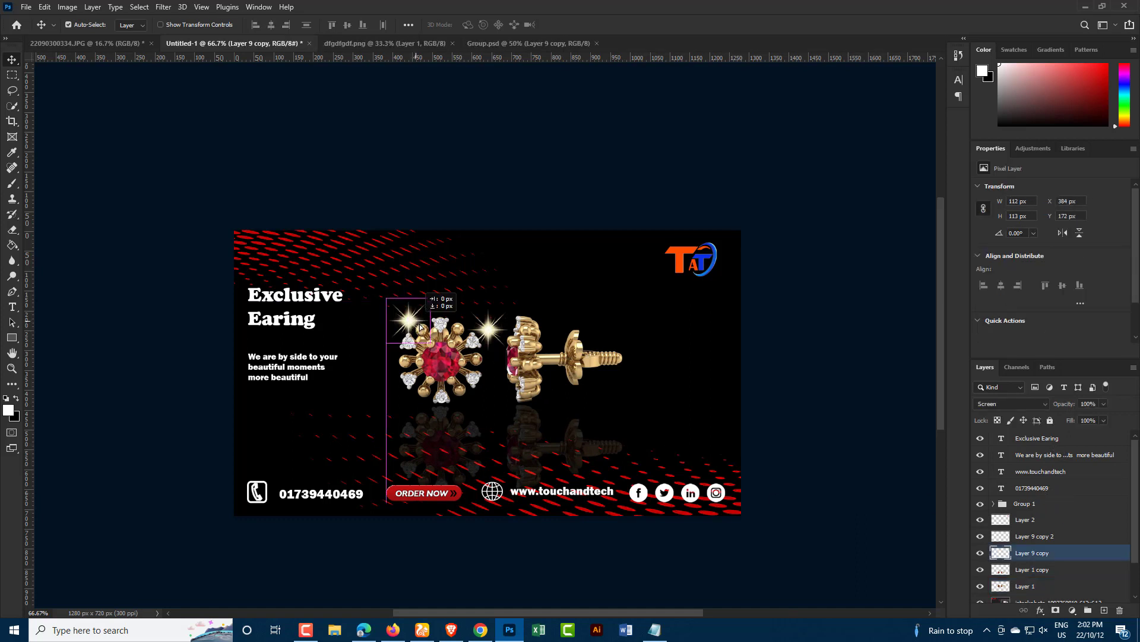
drag(419, 327, 516, 330)
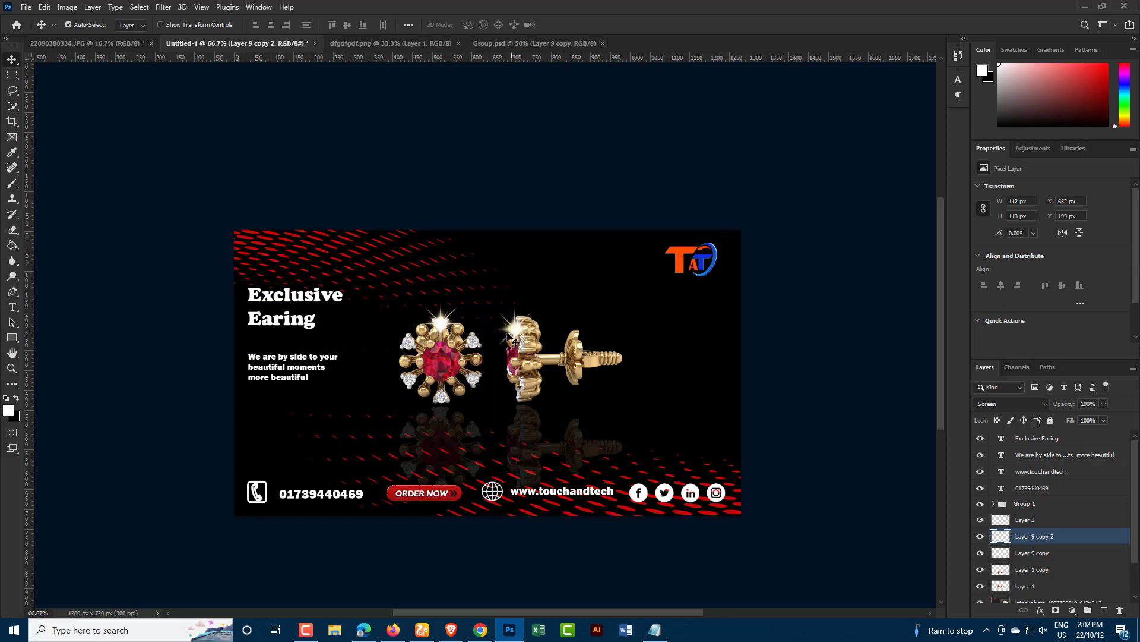
click(442, 321)
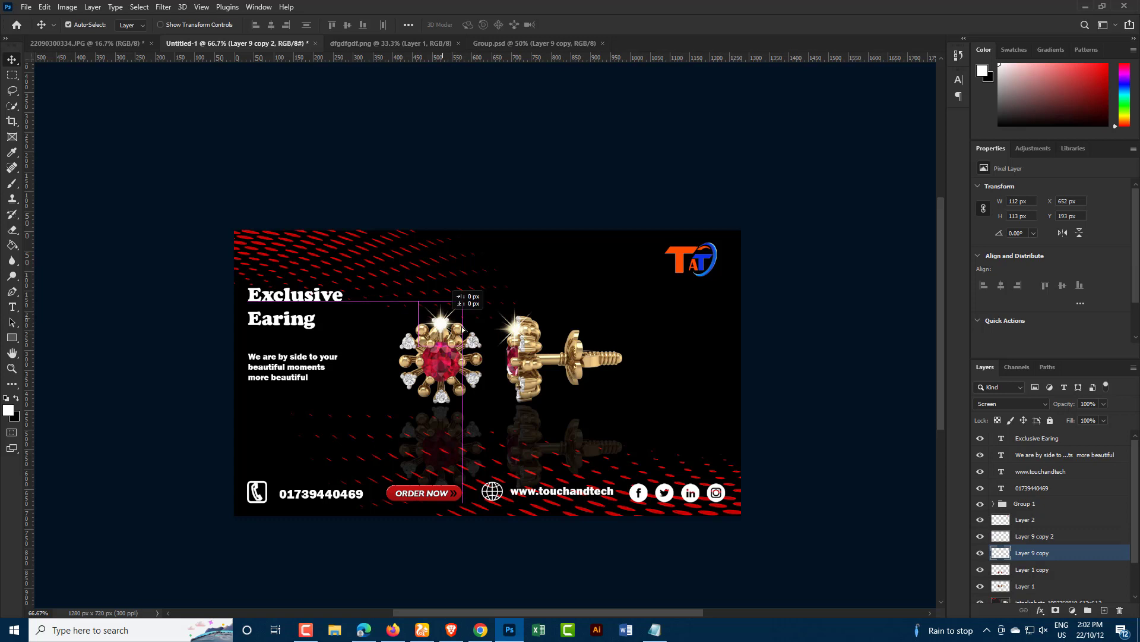
drag(443, 321, 441, 319)
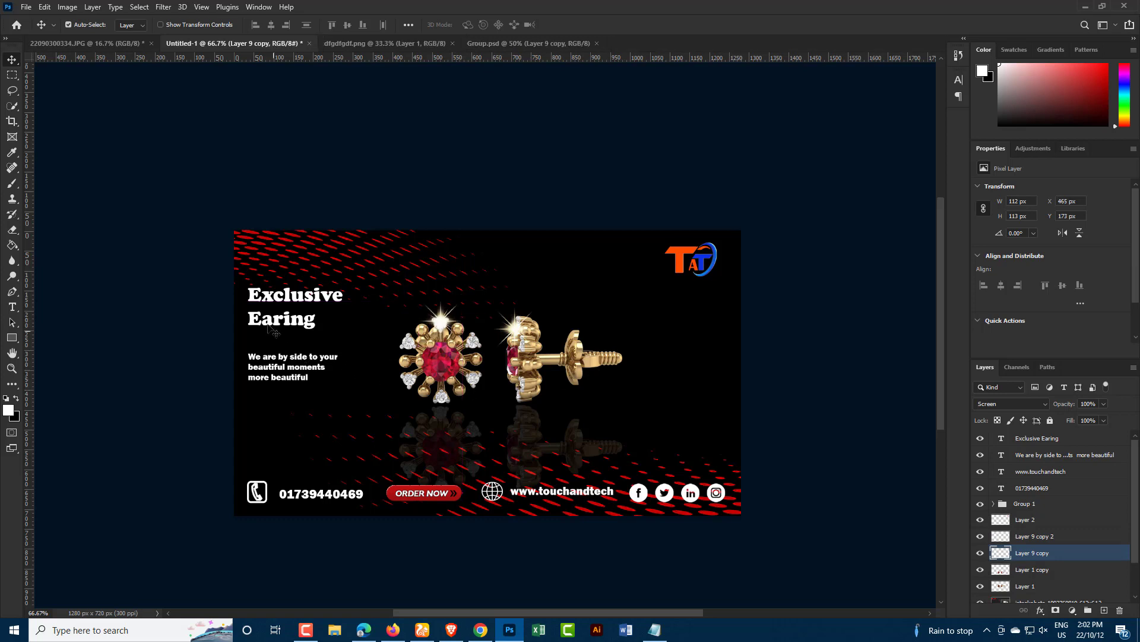
key(ctrl)
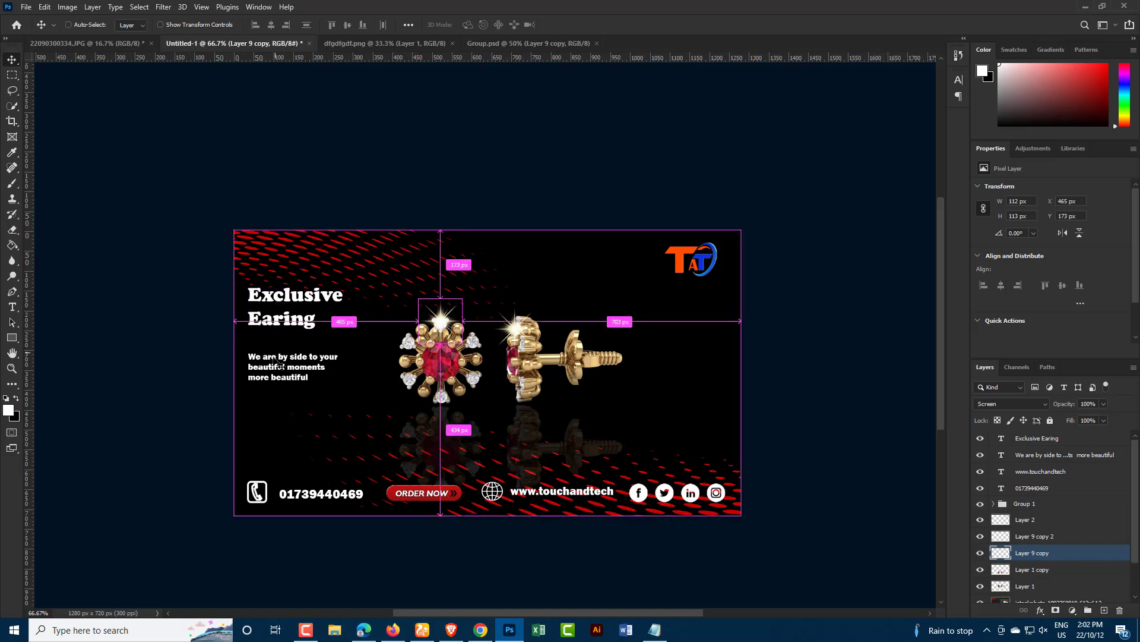
key(Right)
key(Right)
key(Right)
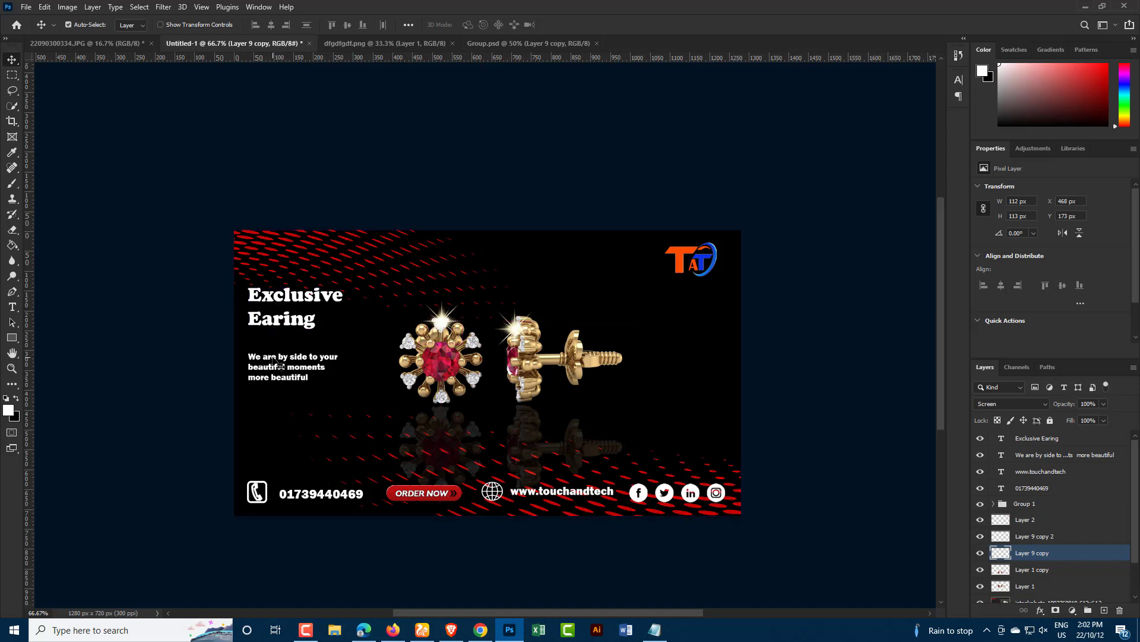
Nudge the heading right and move the tagline up beneath it, to about X 56, Y 268 px
click(287, 301)
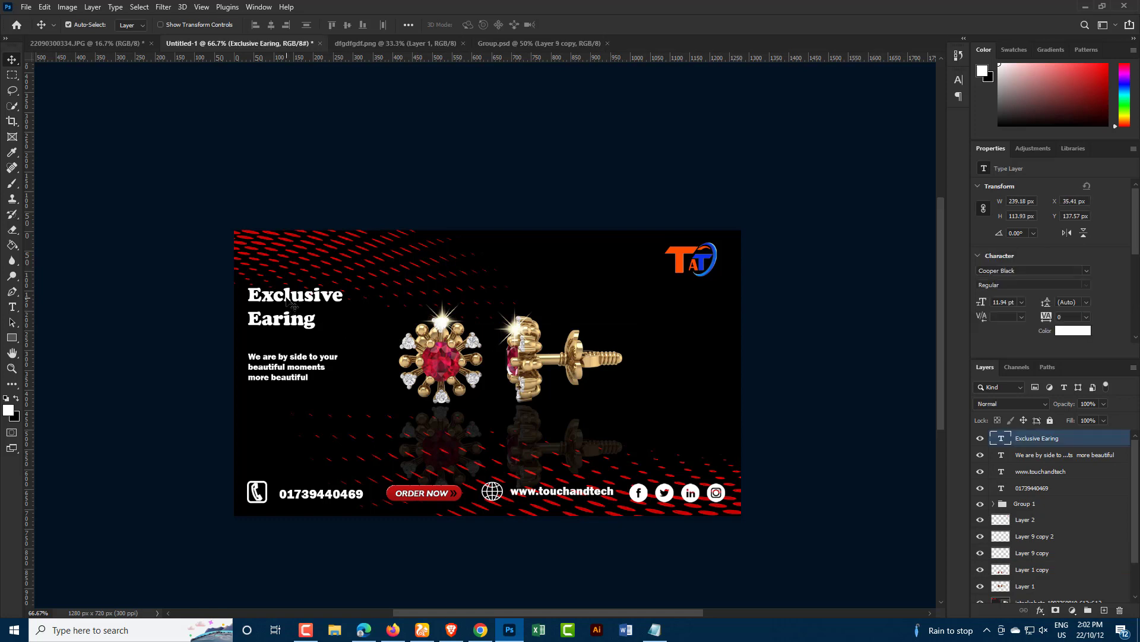
key(Right)
key(Right)
key(Right)
key(Right)
key(Right)
key(Right)
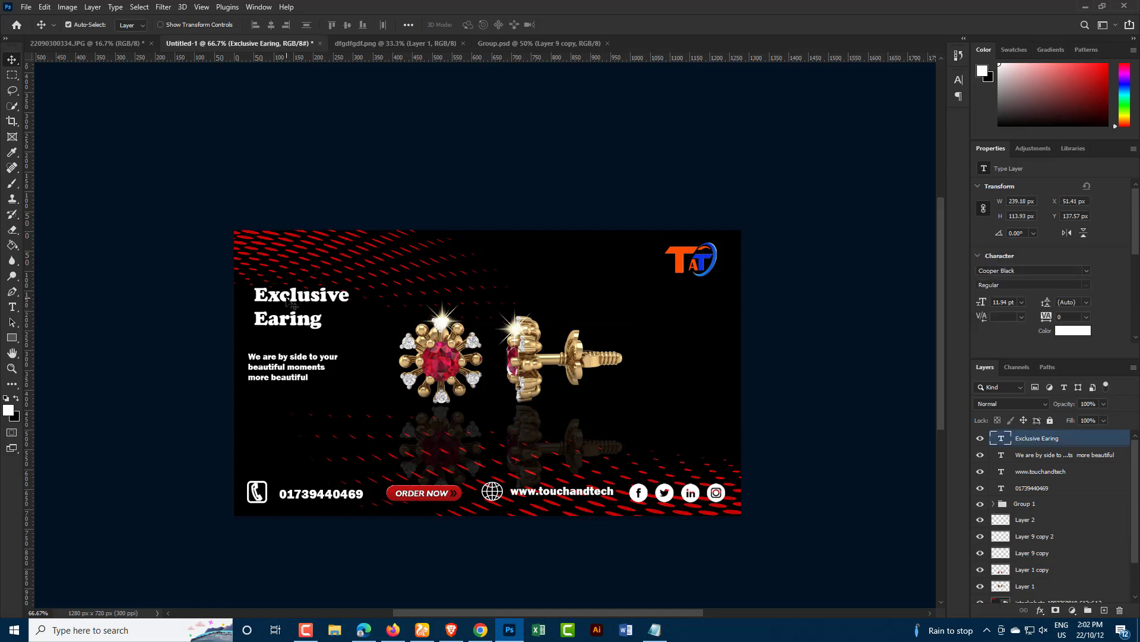
key(Right)
key(Right)
key(Right)
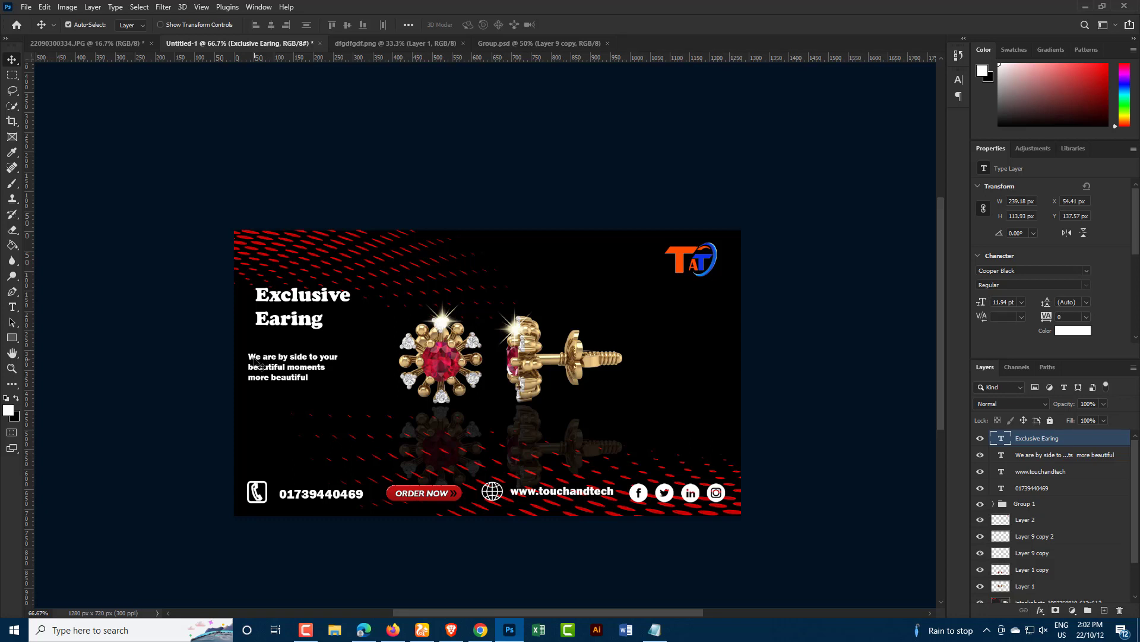
click(256, 360)
key(Right)
key(Right)
key(Right)
key(Right)
key(Right)
key(Right)
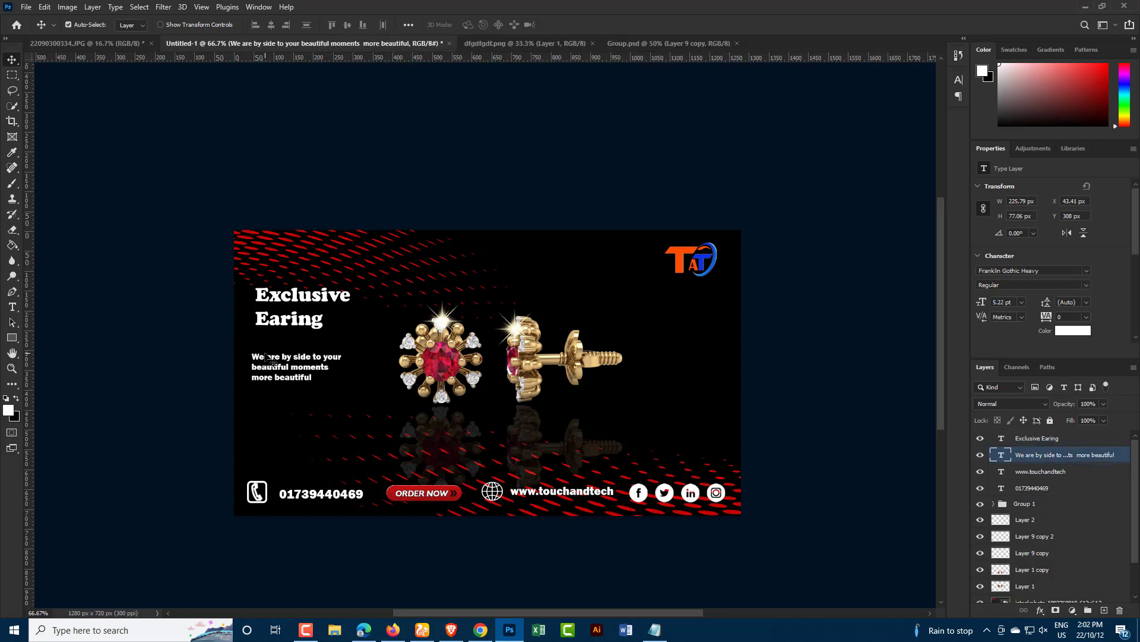
key(Right)
key(Right)
key(Right)
key(Right)
key(Right)
key(Right)
key(Up)
key(Up)
key(Up)
key(Up)
key(Up)
key(Up)
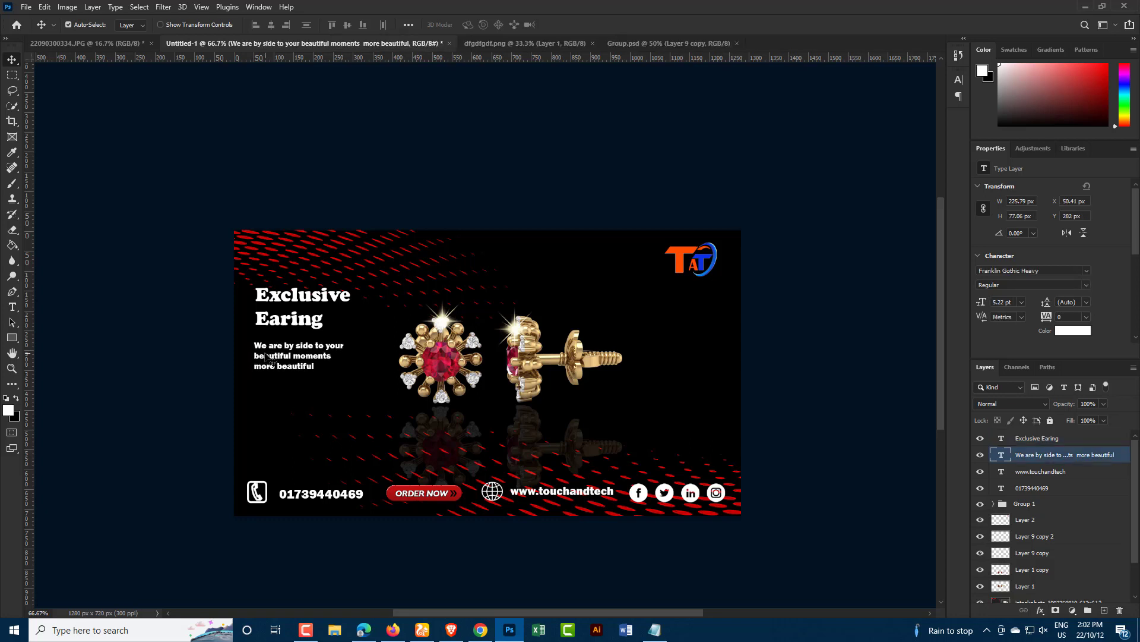
key(Up)
key(Up)
key(Up)
key(Right)
key(Right)
key(Right)
key(Up)
key(Up)
key(Up)
key(Right)
key(Right)
key(Right)
key(Up)
key(Up)
key(Up)
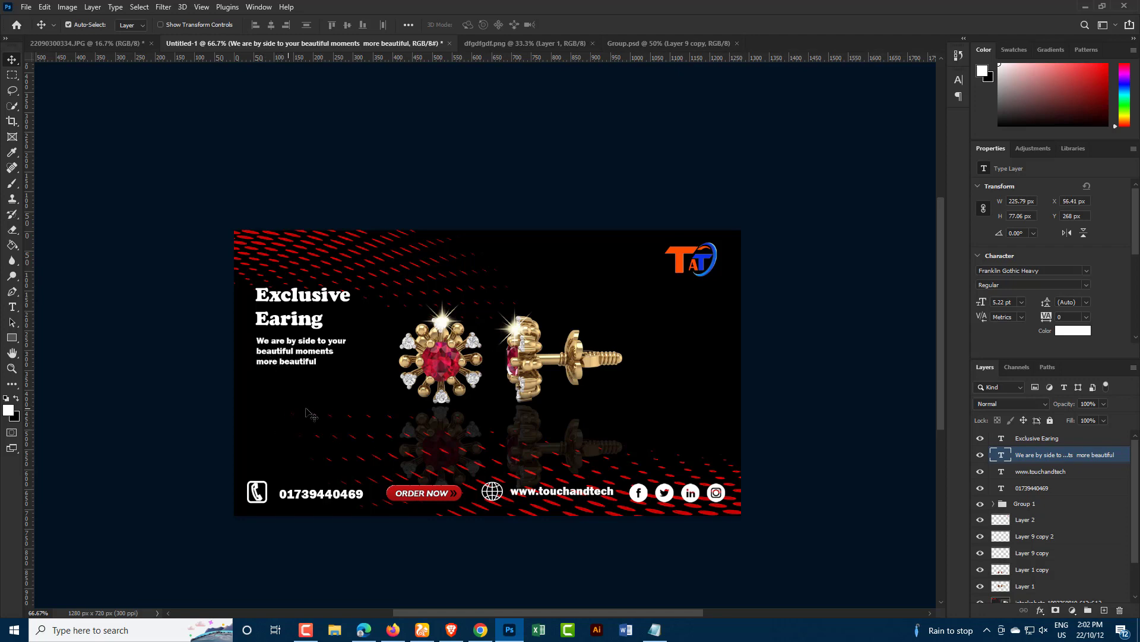
Zoom between 100% and 66.67% to check the tagline's spacing
key(ctrl+plus)
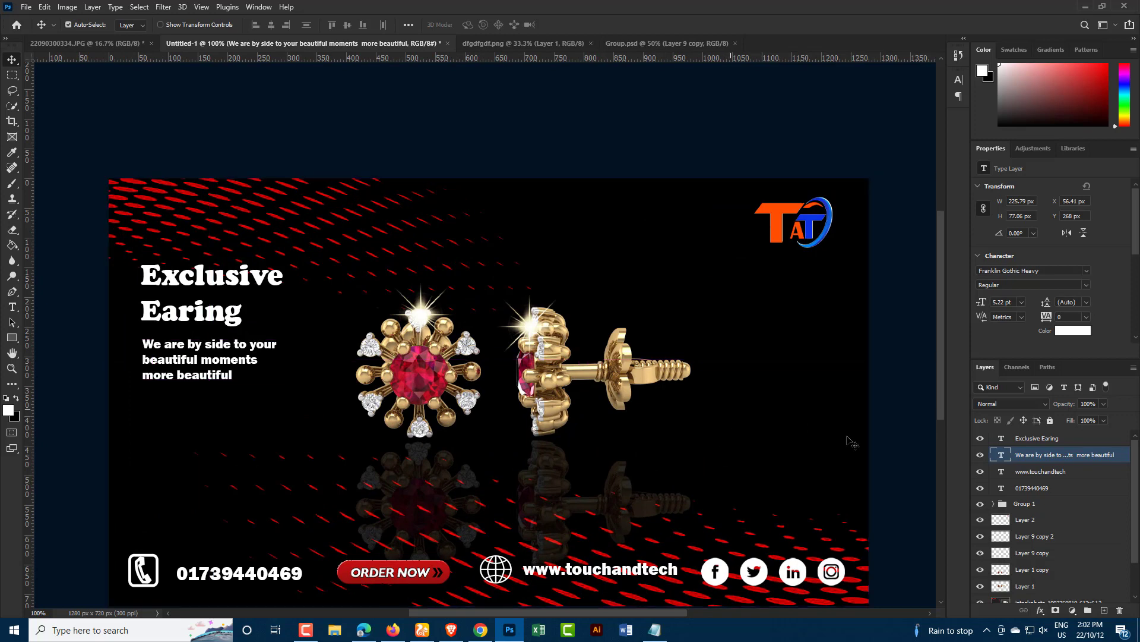
scroll(855, 435, down, 2)
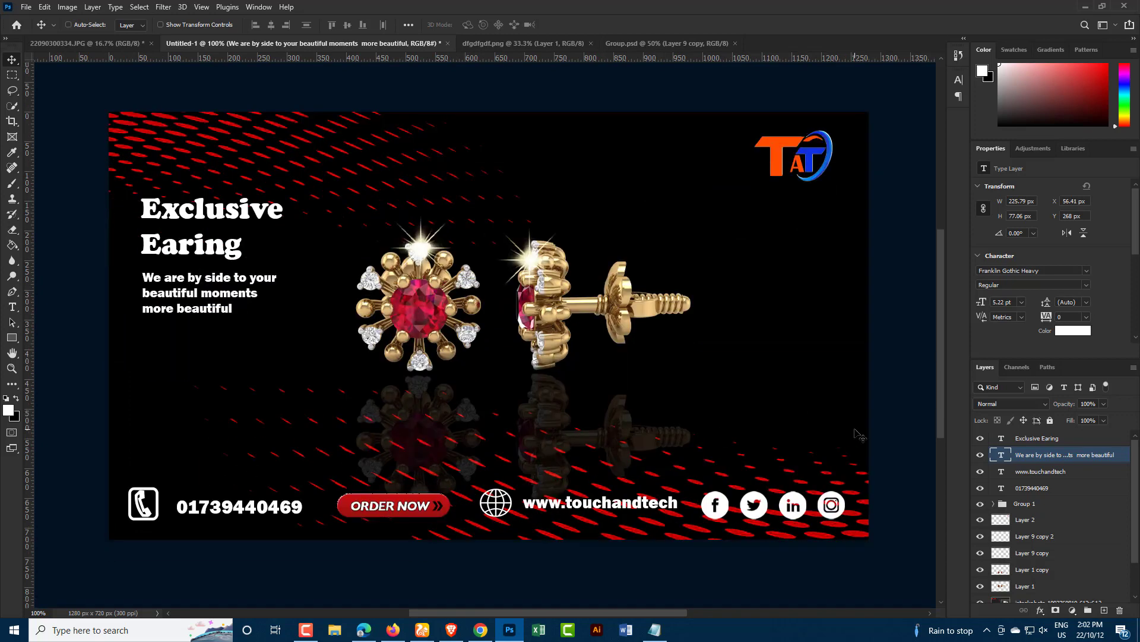
key(ctrl+plus)
key(ctrl+minus)
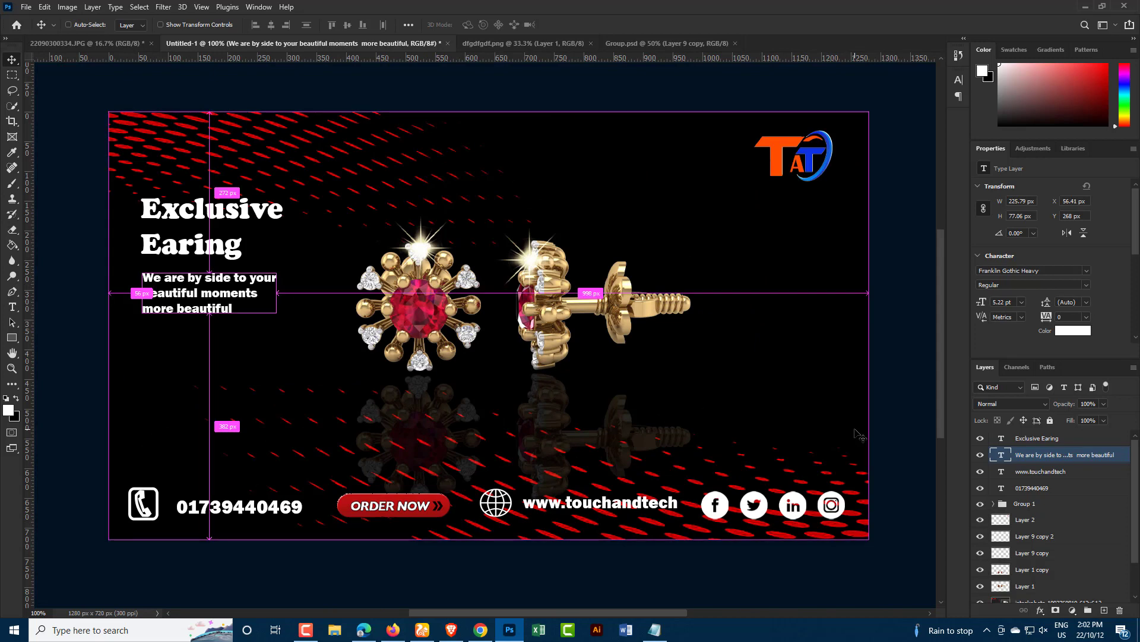
key(ctrl+minus)
key(ctrl+plus)
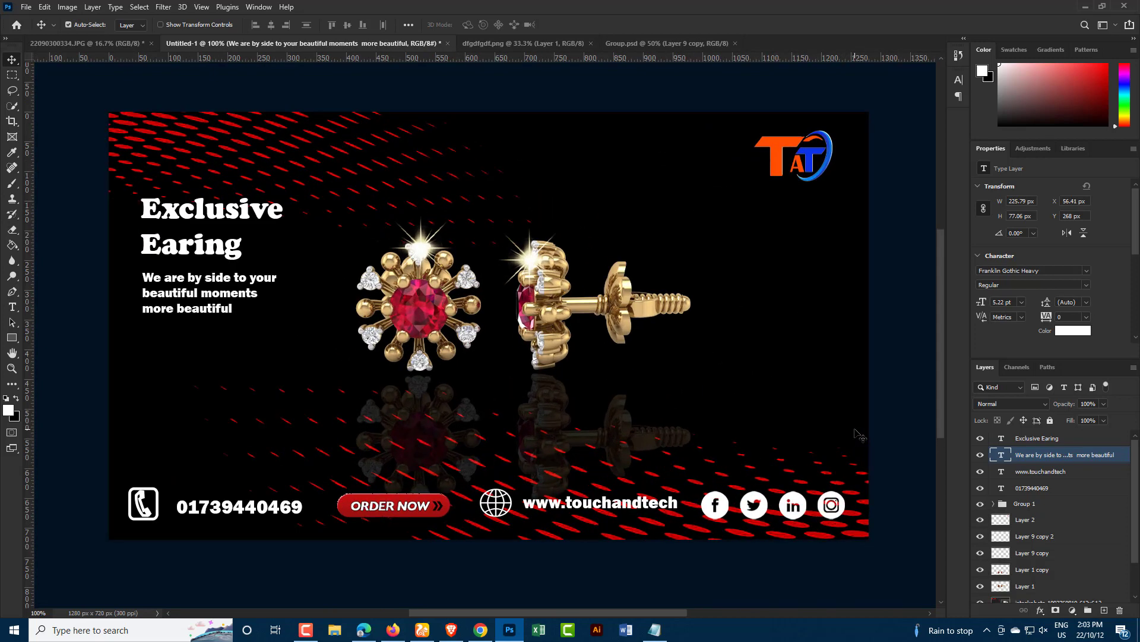
Start Save As and choose the Desktop\Test folder as the save location
click(27, 8)
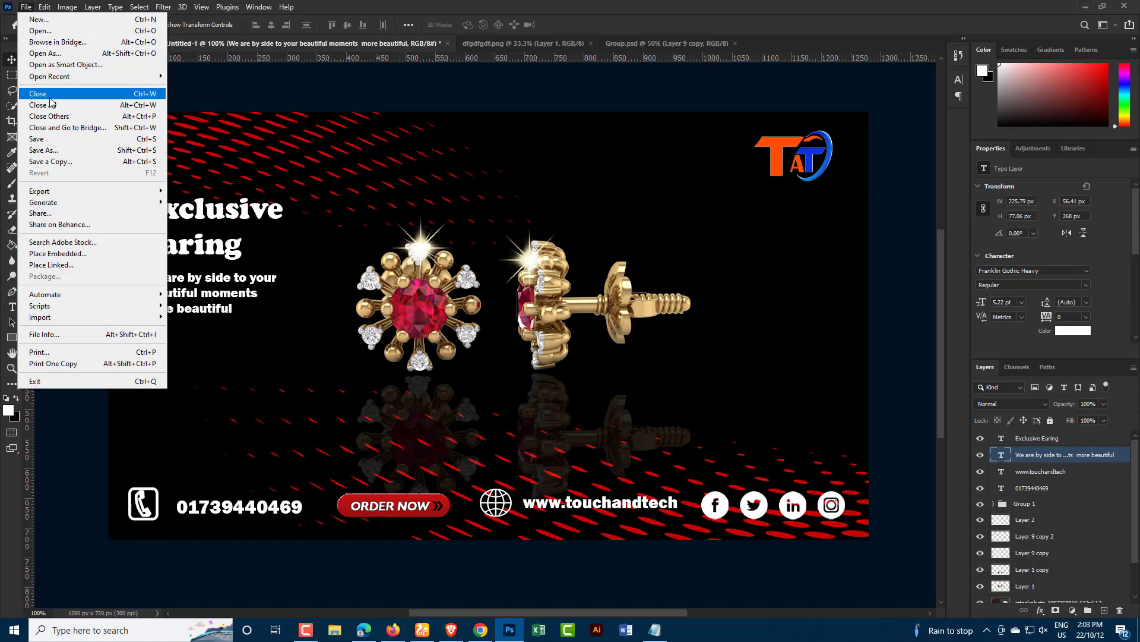
click(39, 151)
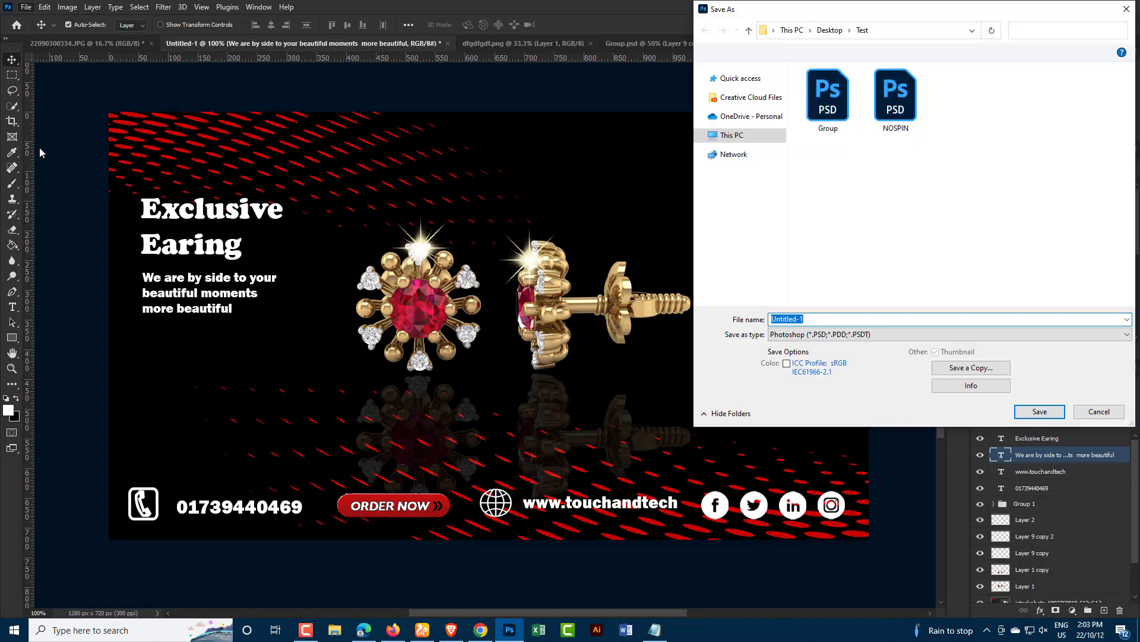
click(743, 142)
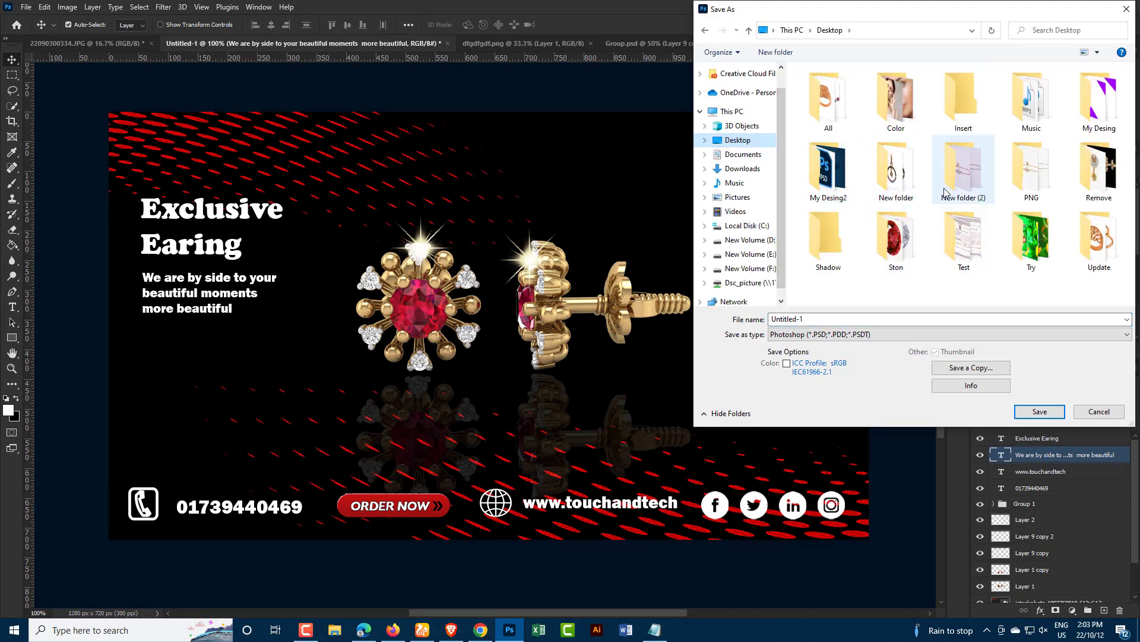
double_click(974, 259)
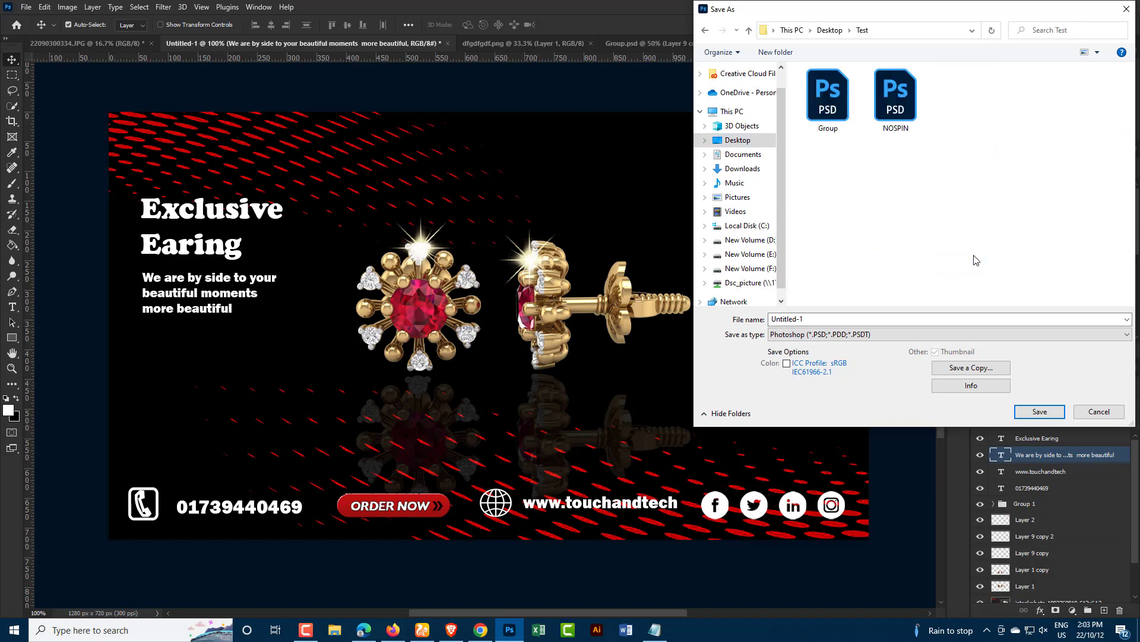
Save a JPEG copy named Earing and confirm its JPEG quality options
click(963, 367)
click(898, 335)
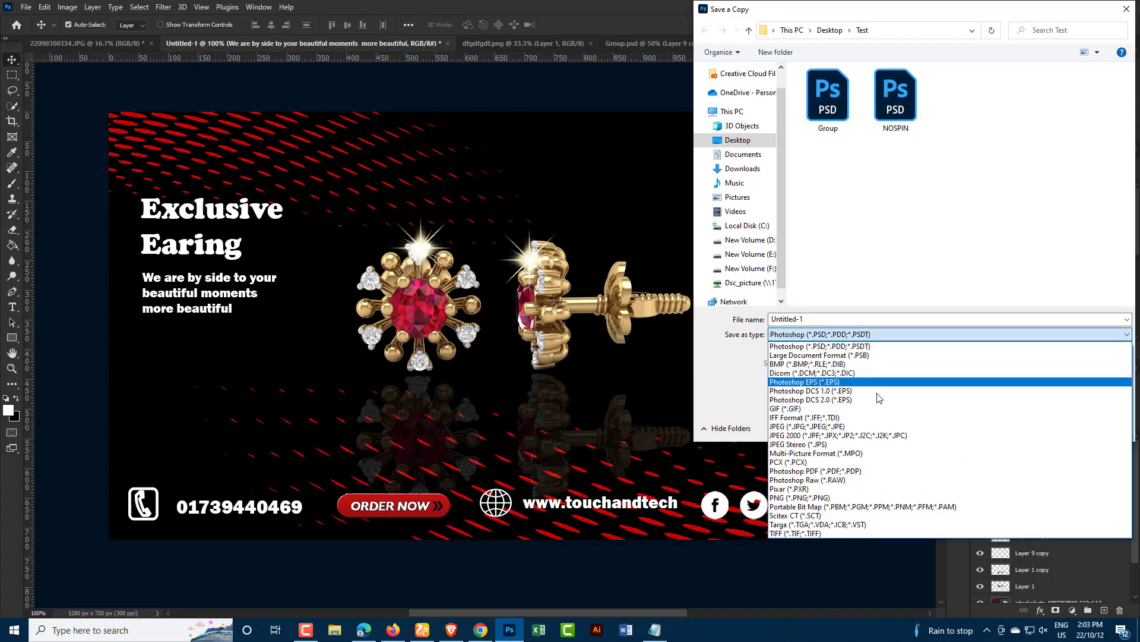
click(841, 426)
double_click(820, 319)
key(BackSpace)
text(Earing)
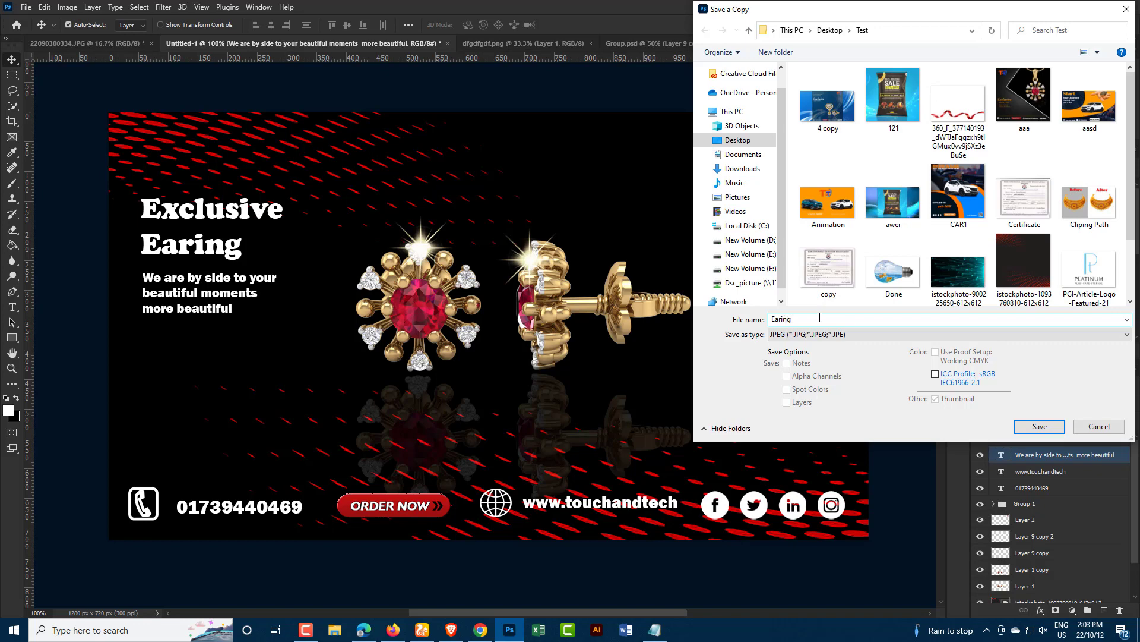
click(1032, 428)
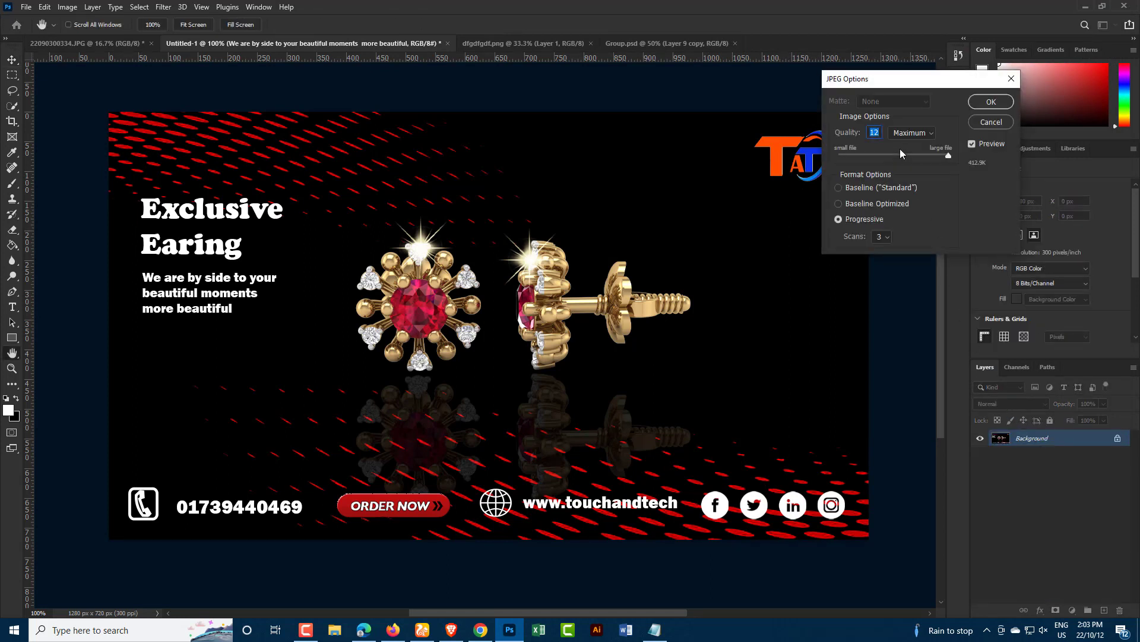
click(934, 154)
click(991, 103)
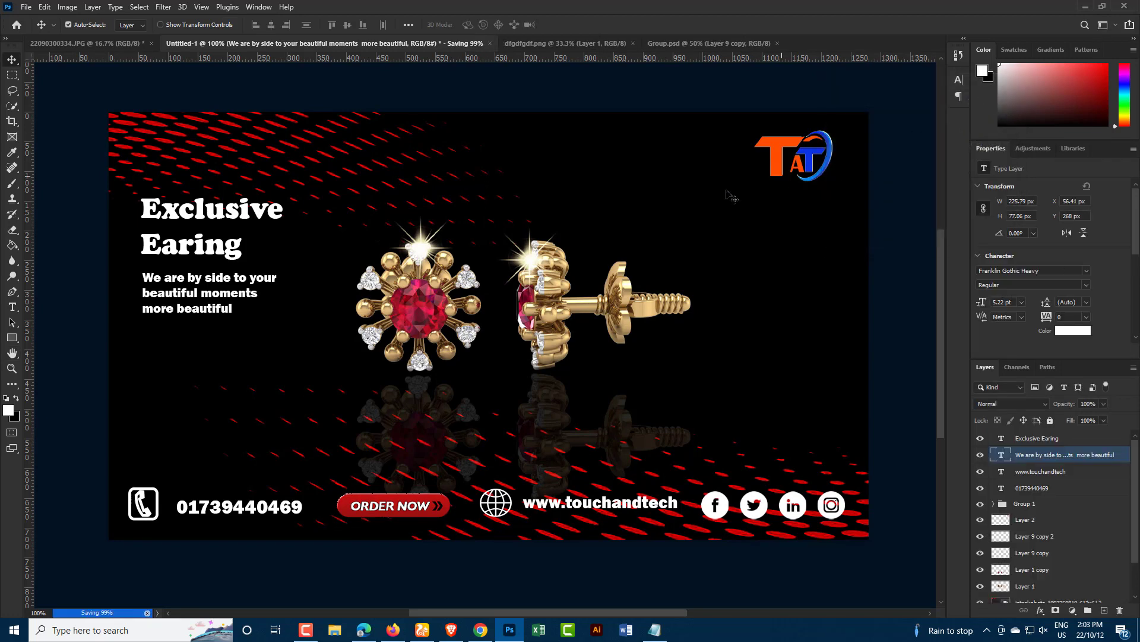
Open the desktop Test folder in File Explorer and preview the Earing JPEG
click(1086, 7)
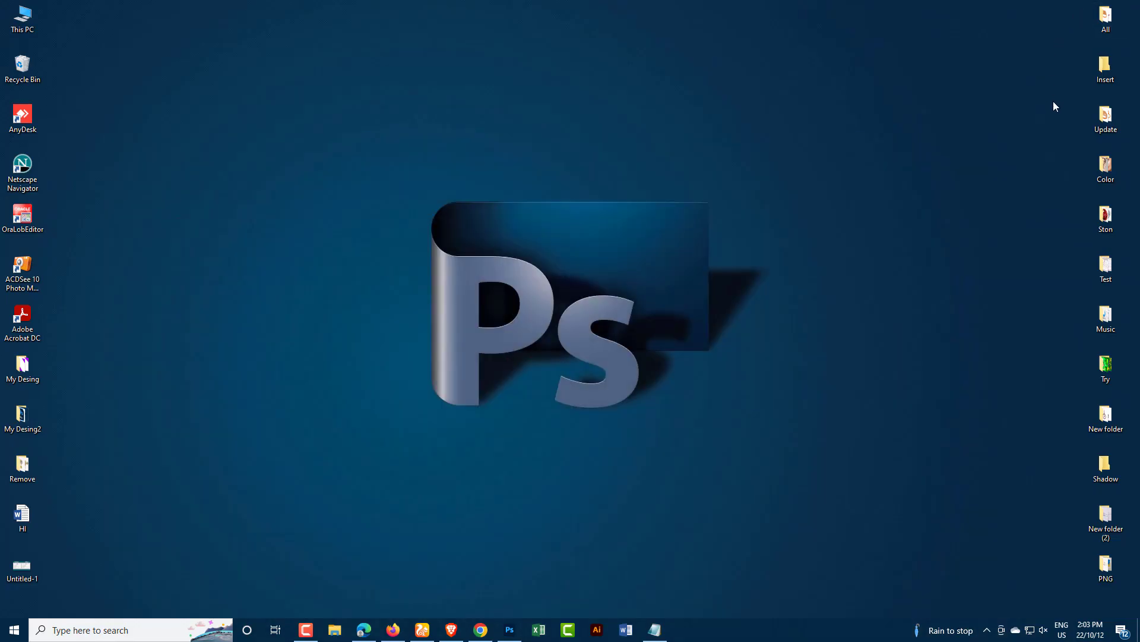
click(1108, 271)
double_click(1108, 270)
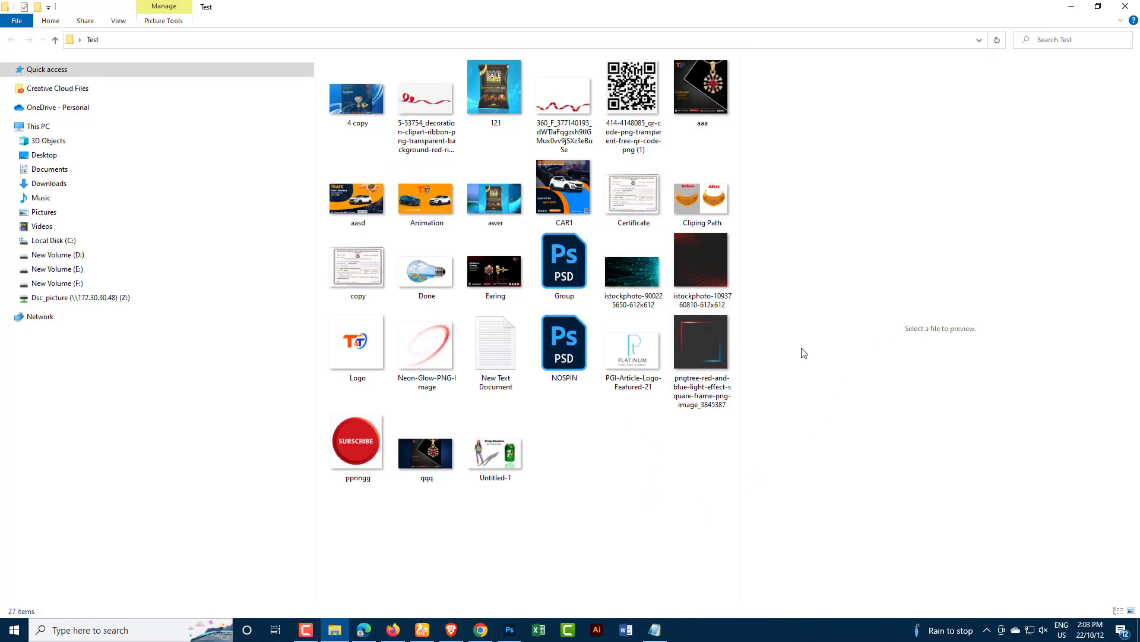
click(500, 274)
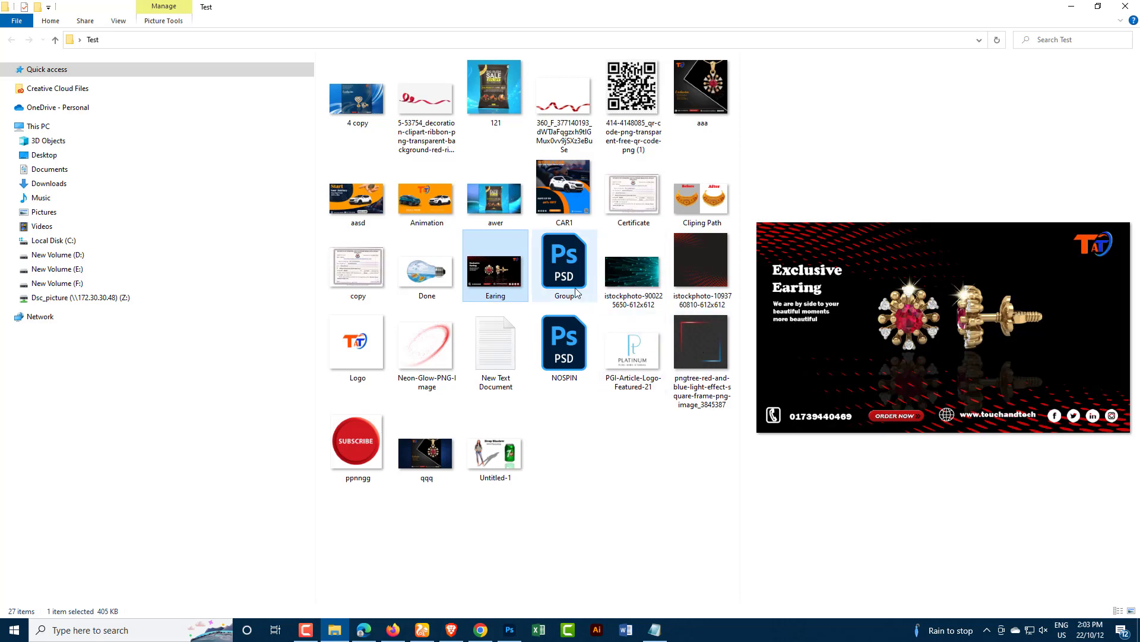
double_click(511, 271)
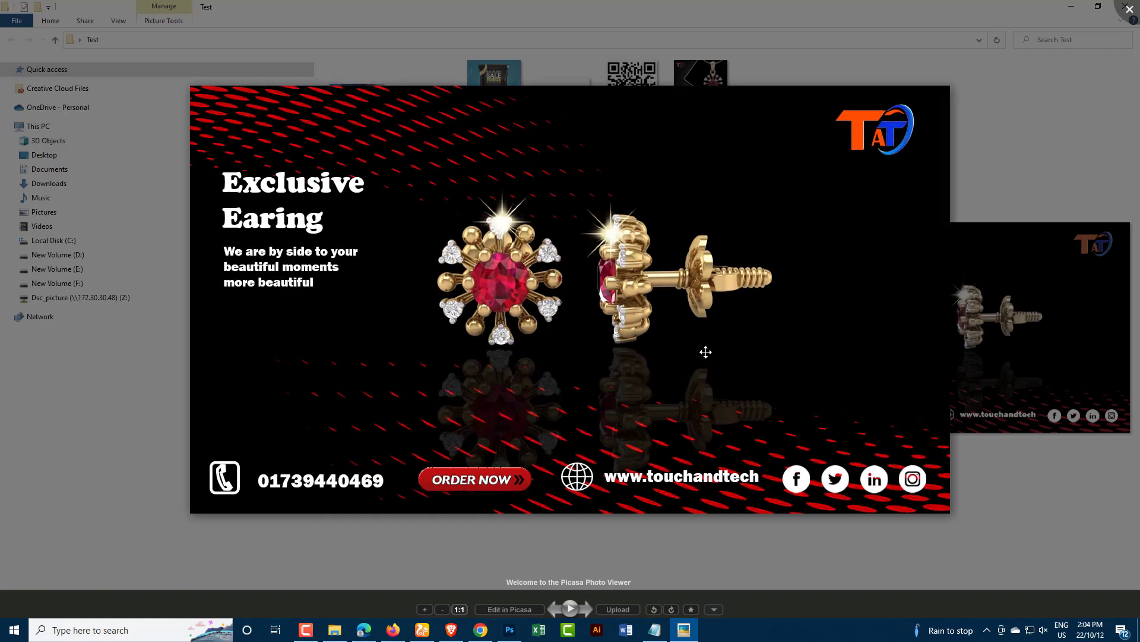
scroll(969, 398, up, 2)
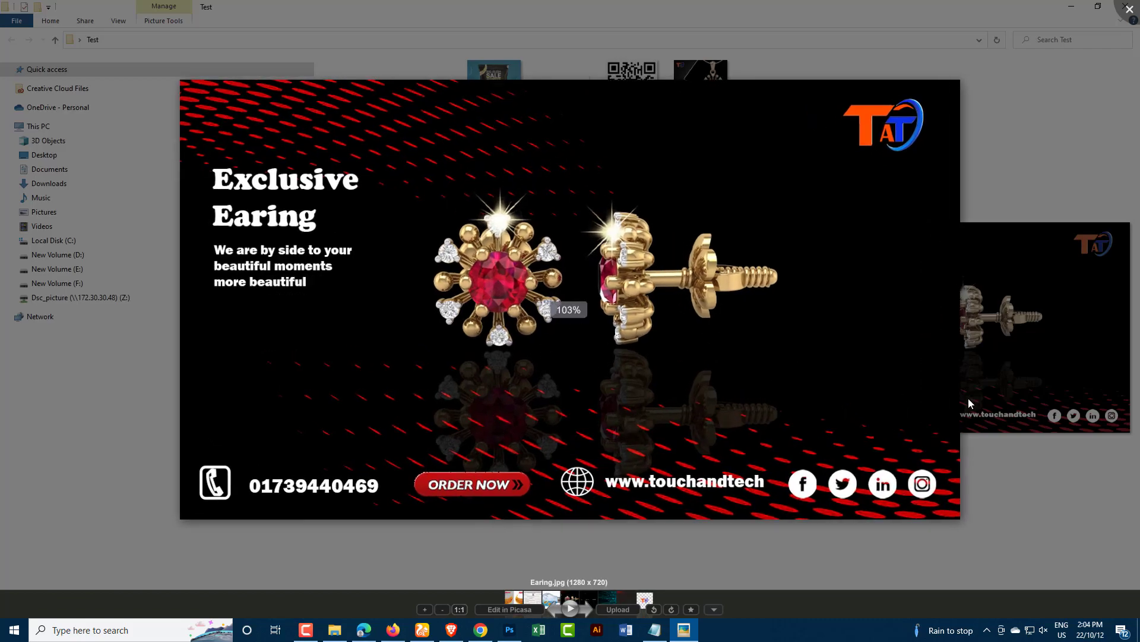
scroll(968, 397, up, 1)
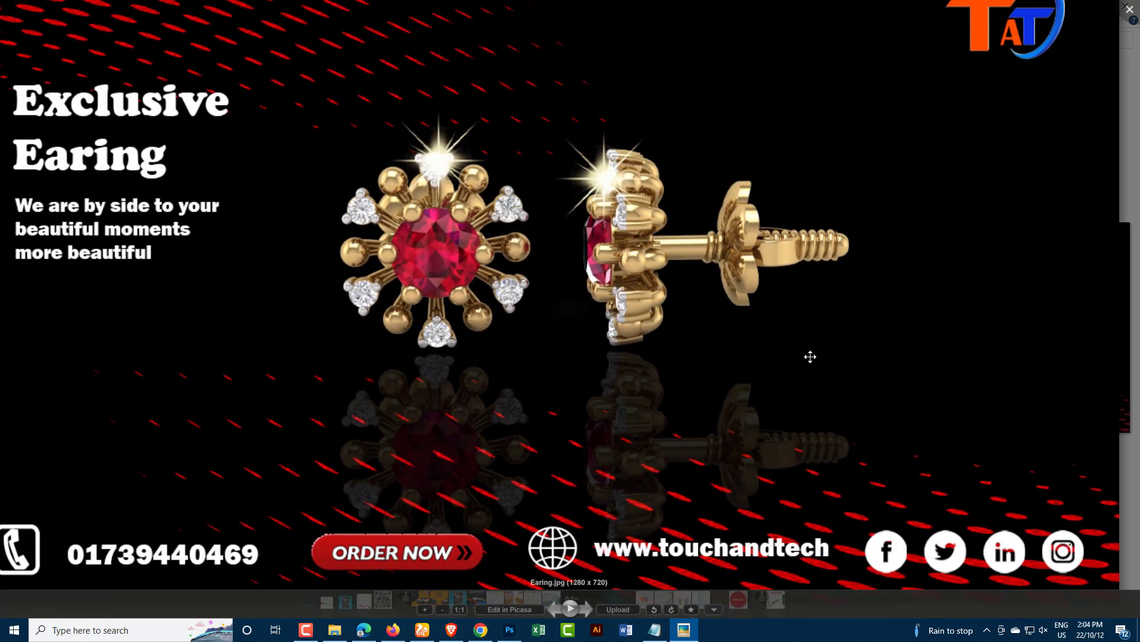
drag(808, 356, 843, 450)
scroll(842, 450, down, 2)
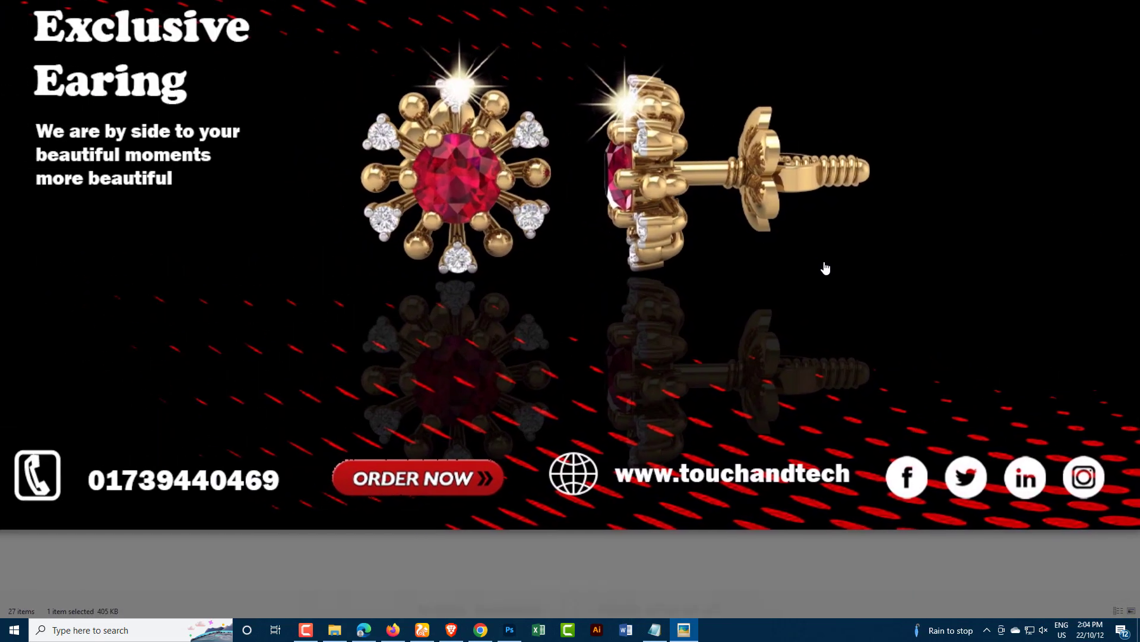
scroll(824, 262, down, 2)
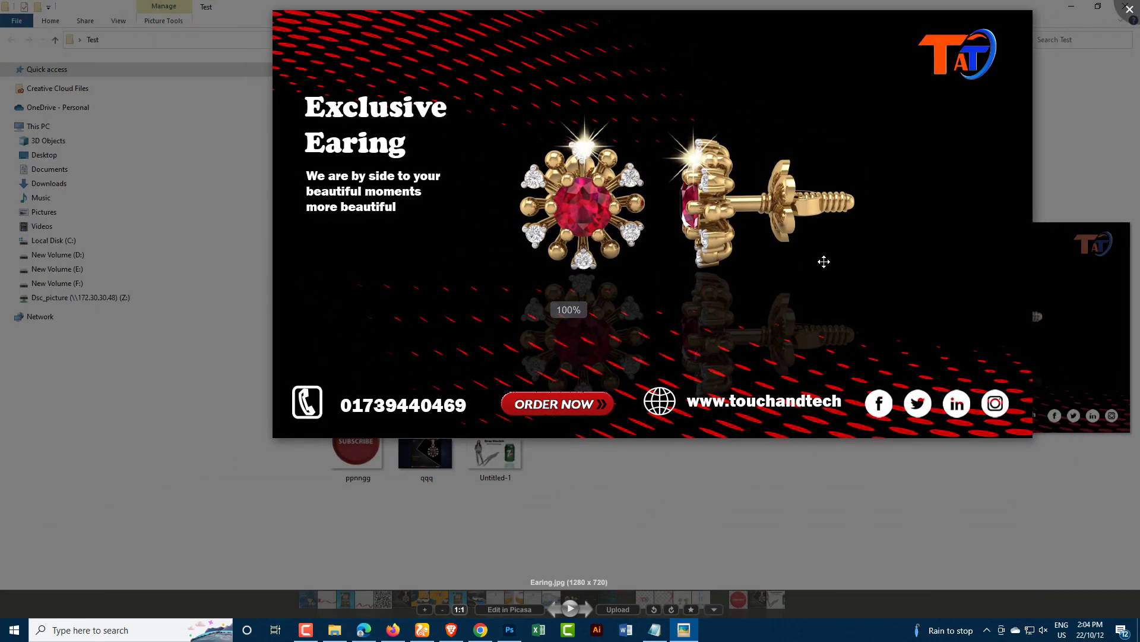
scroll(824, 261, down, 1)
scroll(860, 486, down, 2)
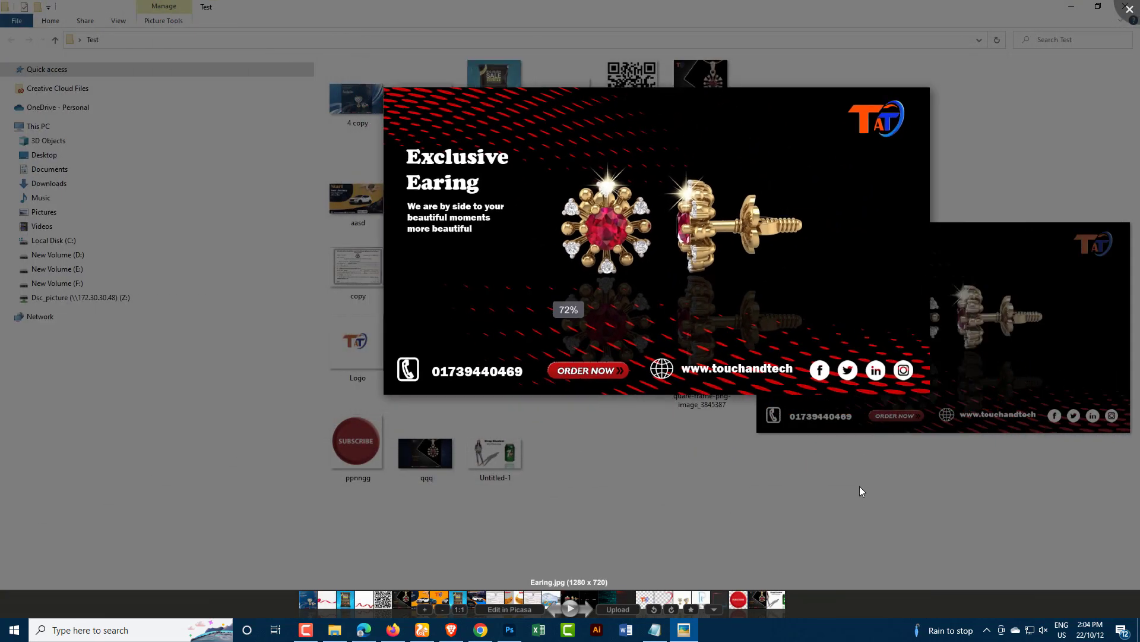
scroll(860, 485, down, 2)
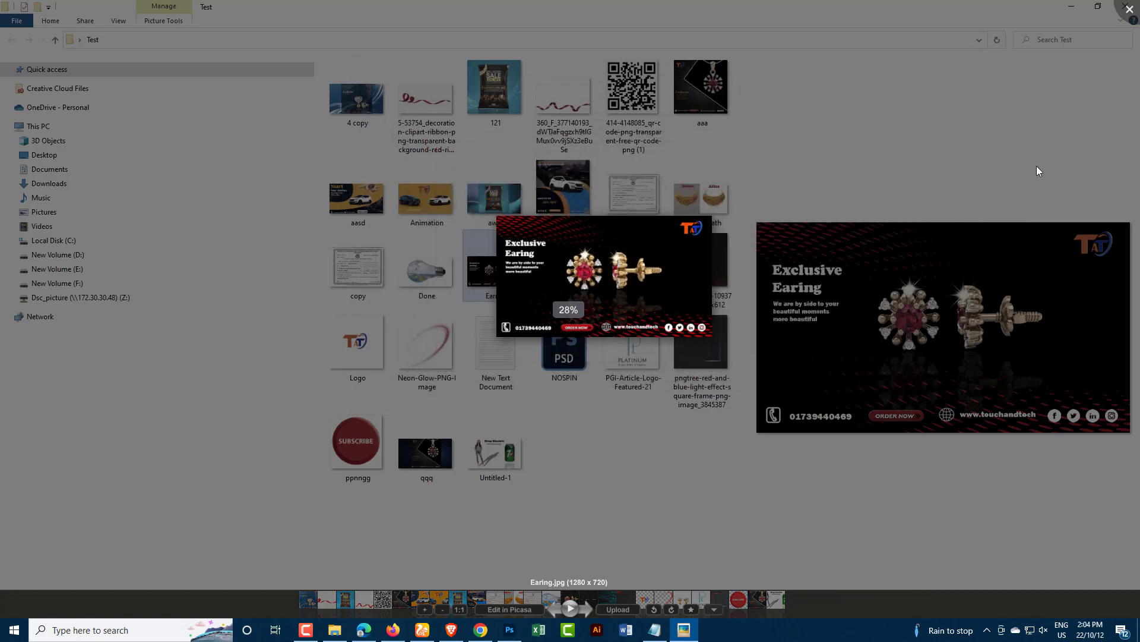
click(1128, 9)
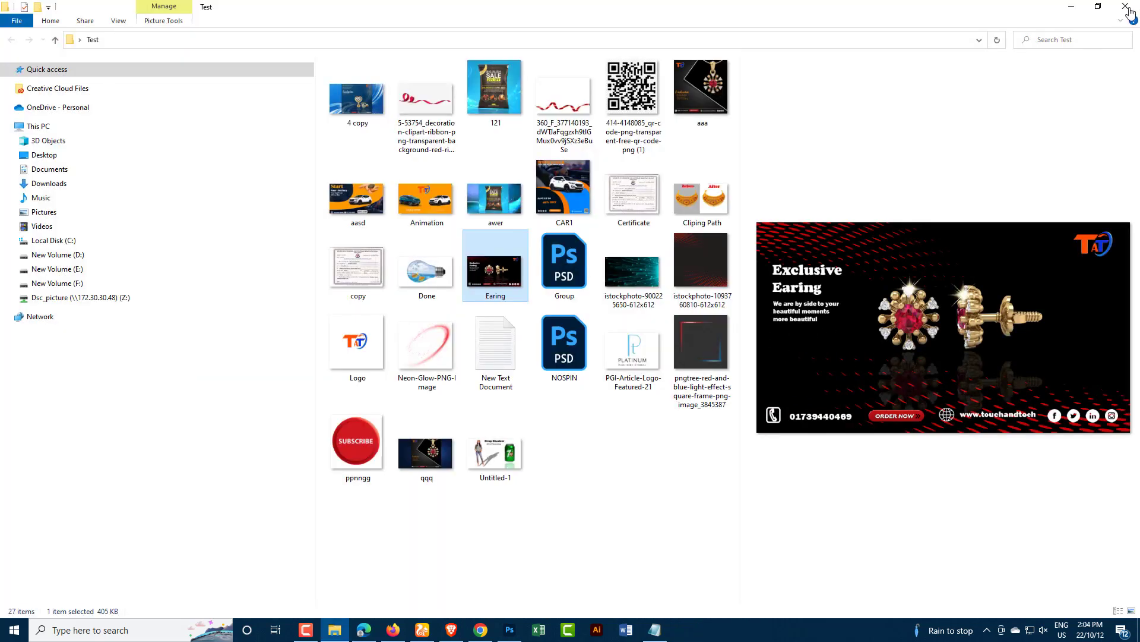